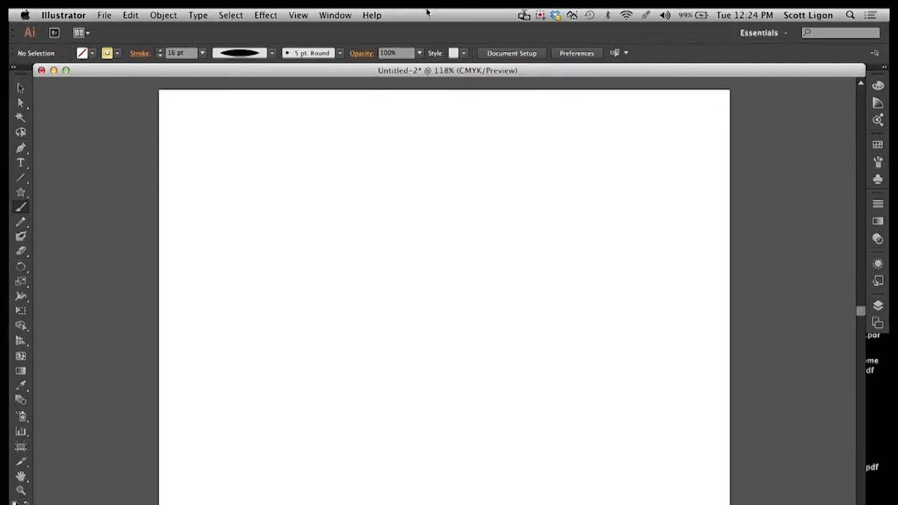
- Paint several freehand strokes on the blank artboard with the 5 pt. Oval brush
{"action": "left_click", "coordinate": [330, 12]}
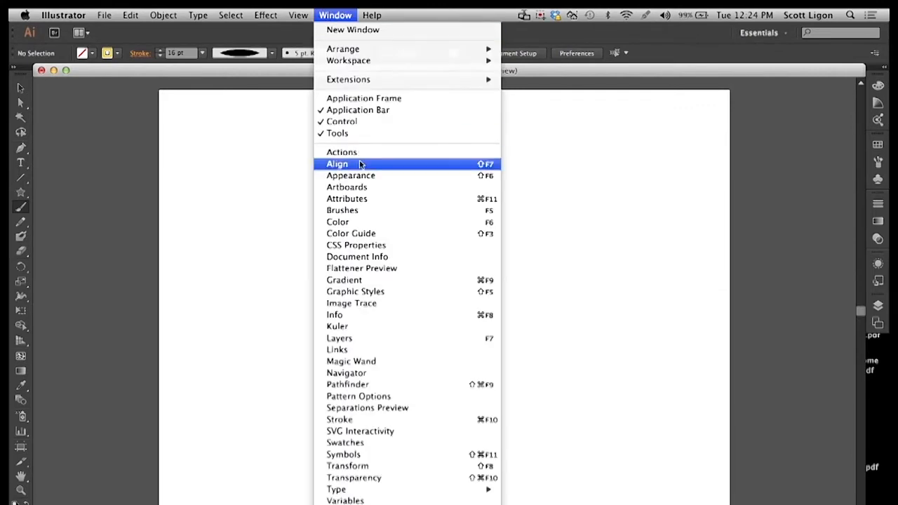
{"action": "left_click", "coordinate": [348, 210]}
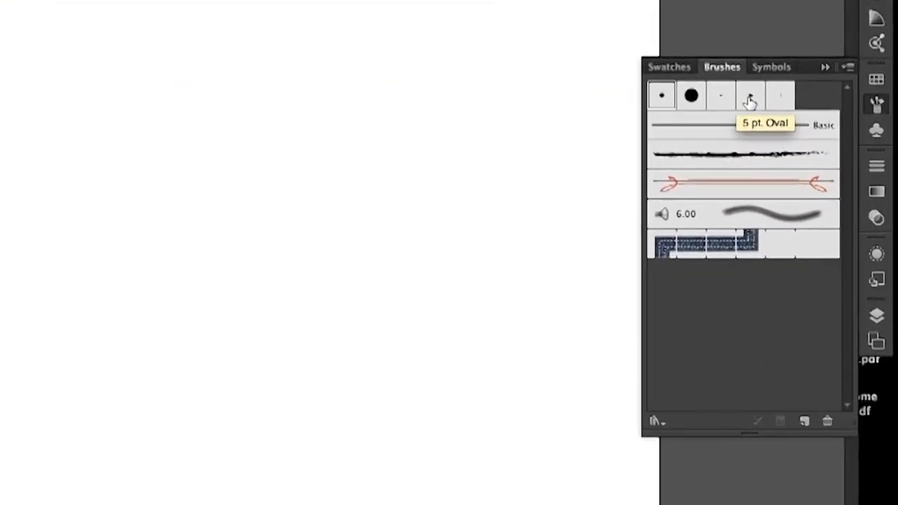
{"action": "left_click", "coordinate": [750, 100]}
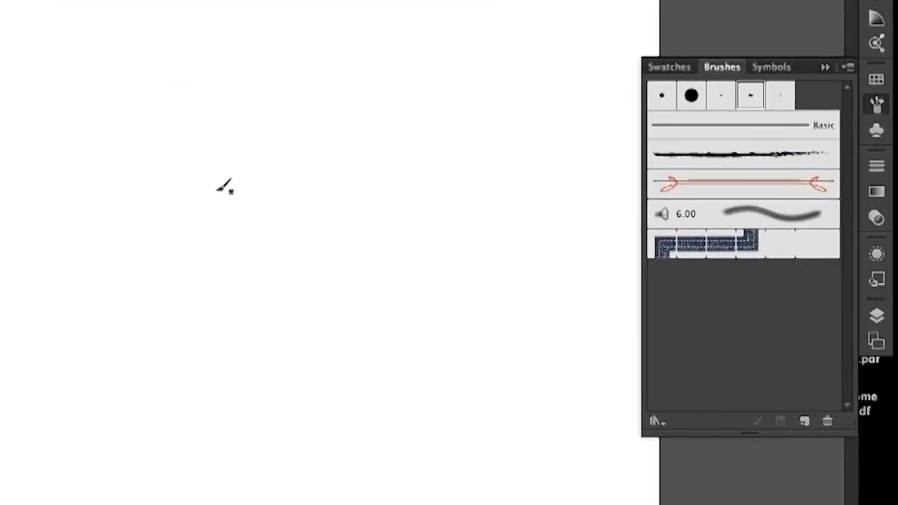
{"action": "left_click_drag", "start_coordinate": [144, 136], "coordinate": [179, 261]}
{"action": "mouse_move", "coordinate": [252, 223]}
{"action": "left_mouse_down"}
{"action": "mouse_move", "coordinate": [180, 381]}
{"action": "mouse_move", "coordinate": [122, 459]}
{"action": "mouse_move", "coordinate": [472, 265]}
{"action": "mouse_move", "coordinate": [295, 101]}
{"action": "mouse_move", "coordinate": [196, 92]}
{"action": "mouse_move", "coordinate": [171, 128]}
{"action": "mouse_move", "coordinate": [152, 124]}
{"action": "mouse_move", "coordinate": [145, 136]}
{"action": "left_mouse_up"}
{"action": "mouse_move", "coordinate": [286, 178]}
{"action": "left_mouse_down"}
{"action": "mouse_move", "coordinate": [357, 207]}
{"action": "mouse_move", "coordinate": [420, 261]}
{"action": "left_mouse_up"}
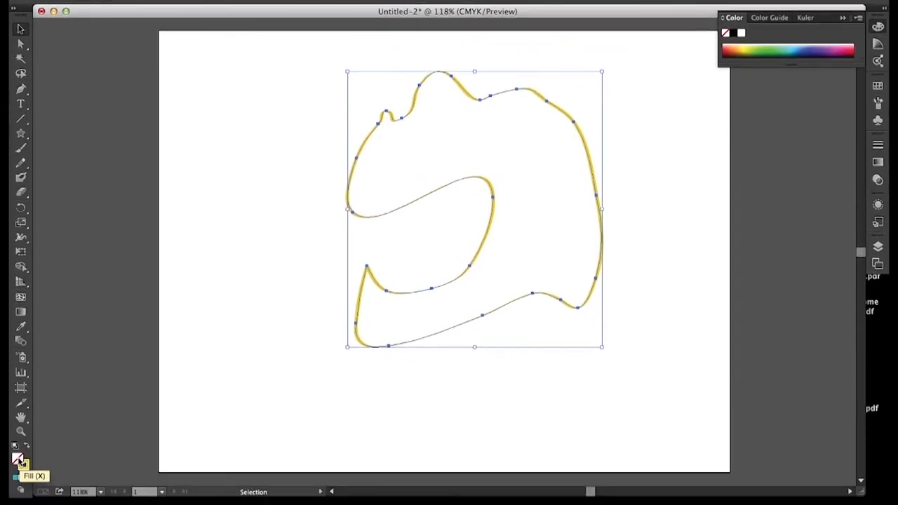
- Fill the hand-painted yellow outline with a turquoise color
{"action": "double_click", "coordinate": [16, 457]}
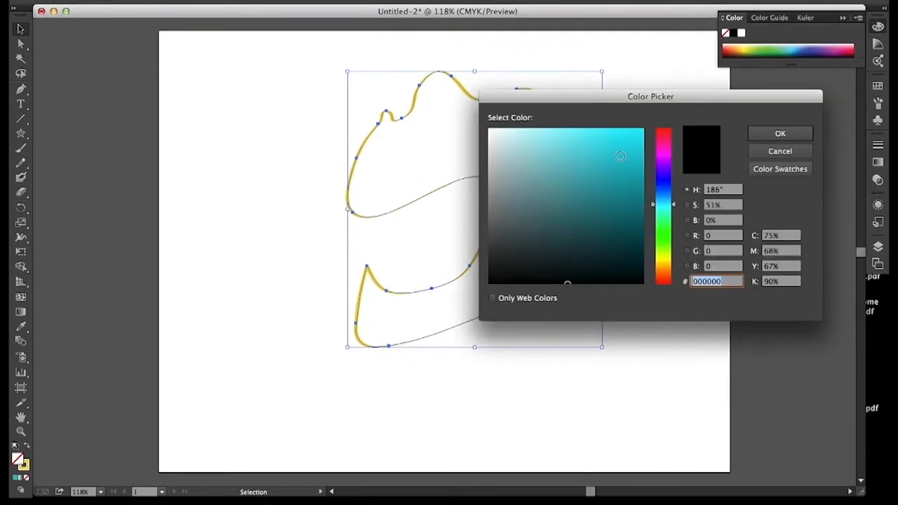
{"action": "left_click", "coordinate": [619, 156]}
{"action": "left_click", "coordinate": [777, 134]}
- Reshape the left edge of the turquoise shape into a pointed snout with the Paintbrush, and deselect the shape
{"action": "key", "text": "b"}
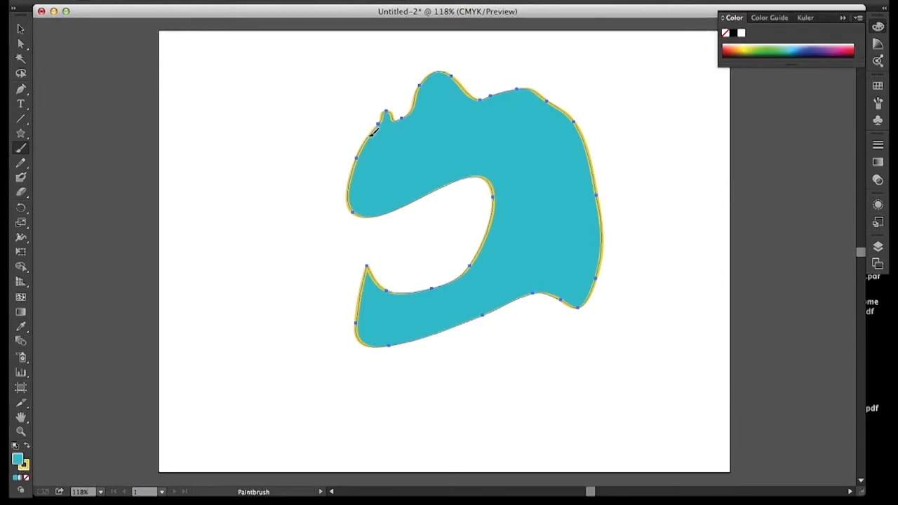
{"action": "mouse_move", "coordinate": [360, 144]}
{"action": "left_mouse_down"}
{"action": "mouse_move", "coordinate": [330, 172]}
{"action": "mouse_move", "coordinate": [353, 196]}
{"action": "left_mouse_up"}
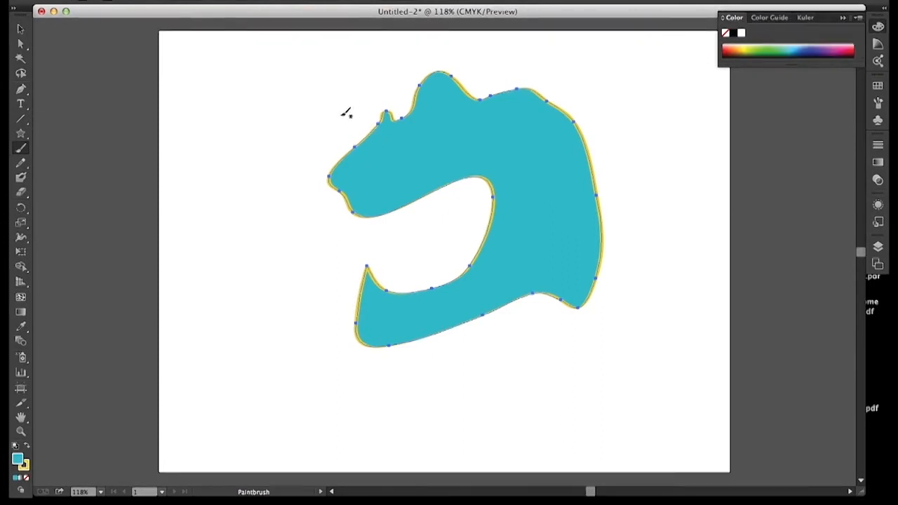
{"action": "key", "text": "super+shift+a"}
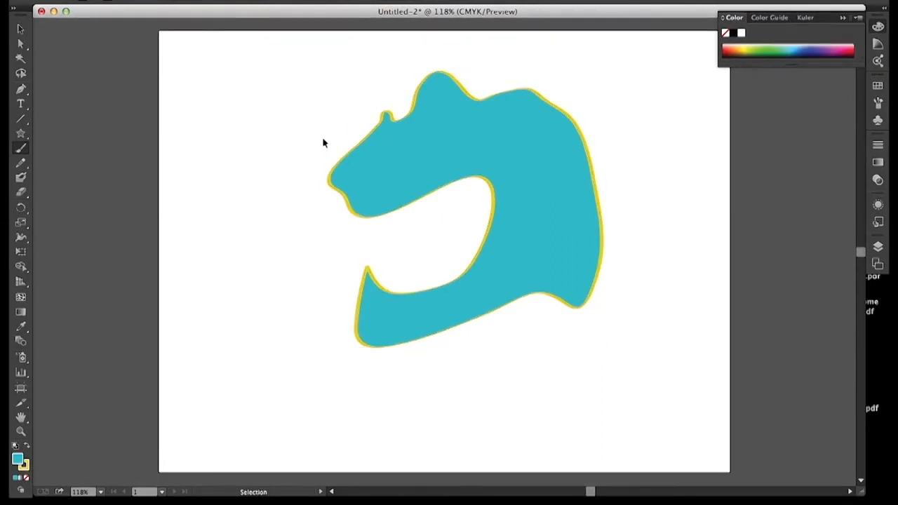
- Paint a small closed circle overlapping the tip of the turquoise shape's snout, with nothing else selected
{"action": "mouse_move", "coordinate": [317, 139]}
{"action": "left_mouse_down"}
{"action": "mouse_move", "coordinate": [360, 165]}
{"action": "mouse_move", "coordinate": [377, 131]}
{"action": "mouse_move", "coordinate": [340, 115]}
{"action": "mouse_move", "coordinate": [322, 140]}
{"action": "left_mouse_up"}
{"action": "key", "text": "super+z"}
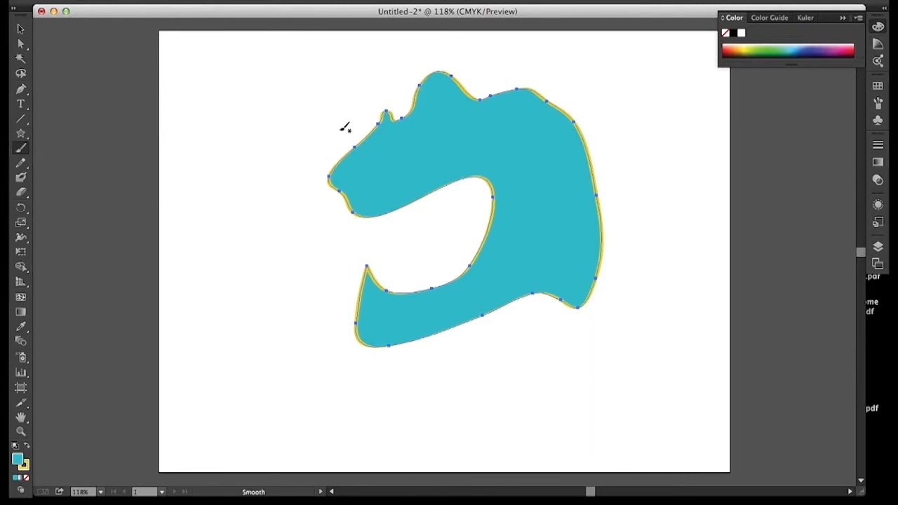
{"action": "key", "text": "super"}
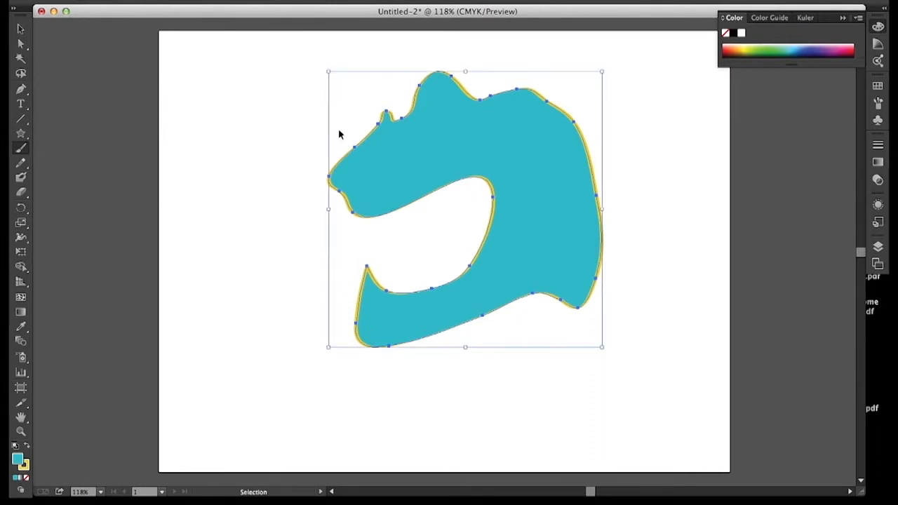
{"action": "left_click", "coordinate": [323, 142], "text": "super"}
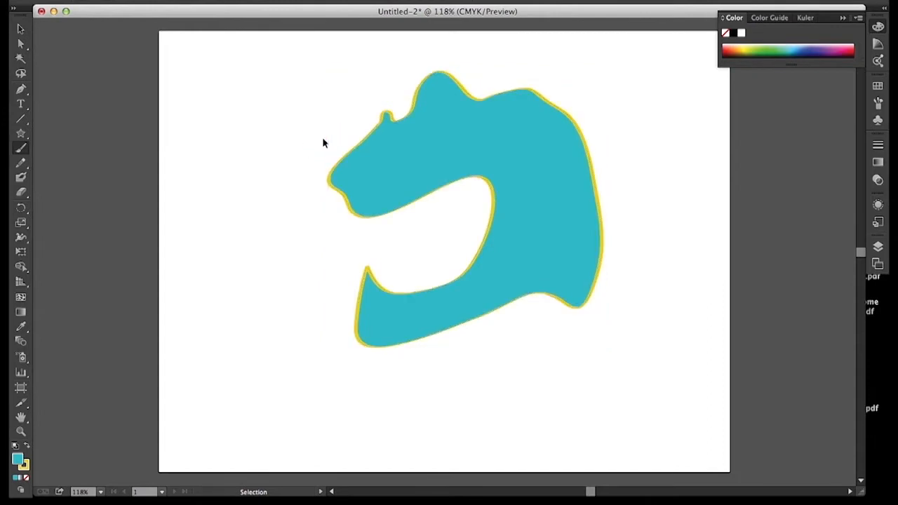
{"action": "mouse_move", "coordinate": [324, 138]}
{"action": "left_mouse_down"}
{"action": "mouse_move", "coordinate": [324, 160]}
{"action": "mouse_move", "coordinate": [377, 156]}
{"action": "mouse_move", "coordinate": [341, 115]}
{"action": "mouse_move", "coordinate": [322, 137]}
{"action": "mouse_move", "coordinate": [286, 124]}
{"action": "mouse_move", "coordinate": [289, 137]}
{"action": "mouse_move", "coordinate": [326, 150]}
{"action": "left_mouse_up"}
- Fill the small circle on the snout with a medium green color
{"action": "left_click", "coordinate": [21, 29]}
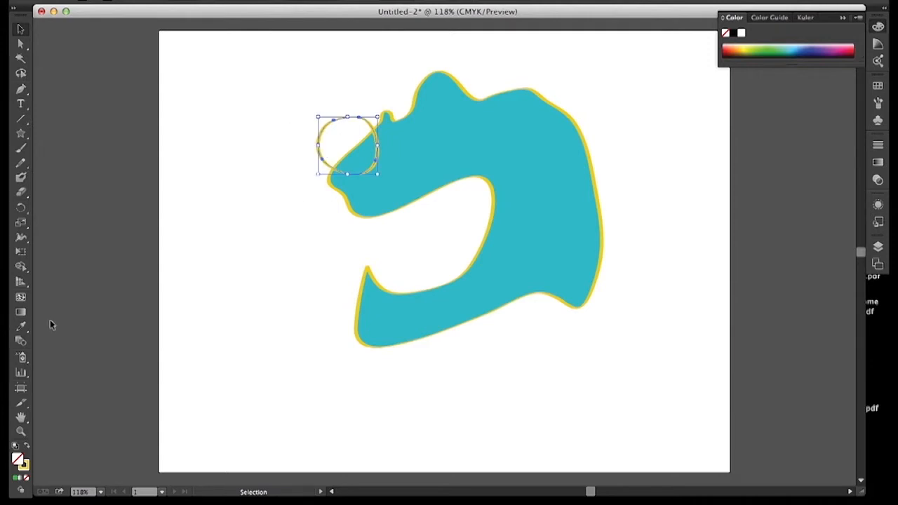
{"action": "double_click", "coordinate": [20, 463]}
{"action": "left_click", "coordinate": [661, 227]}
{"action": "left_click", "coordinate": [625, 181]}
{"action": "left_click", "coordinate": [789, 134]}
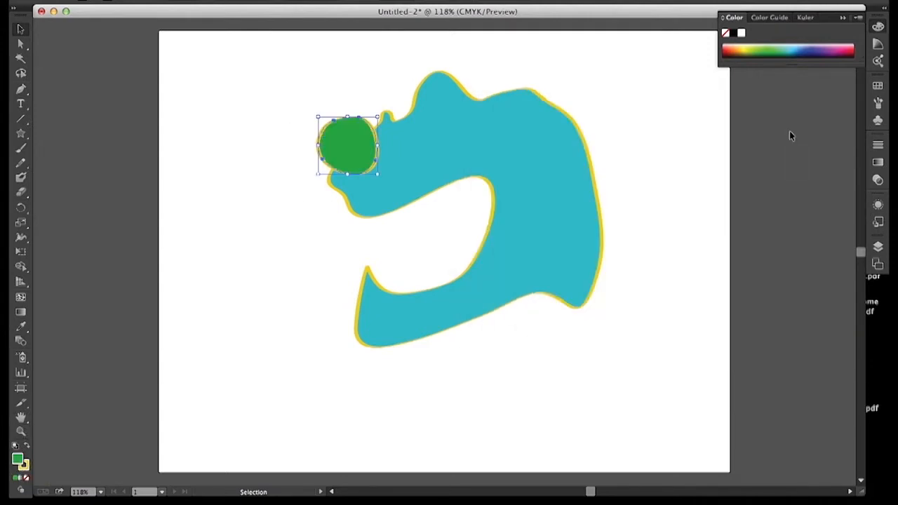
- Try the rough art brush, the Divider brush and the 6.00 bristle brush on the green circle's outline, ending with 5 pt. Flat
{"action": "left_click", "coordinate": [879, 102]}
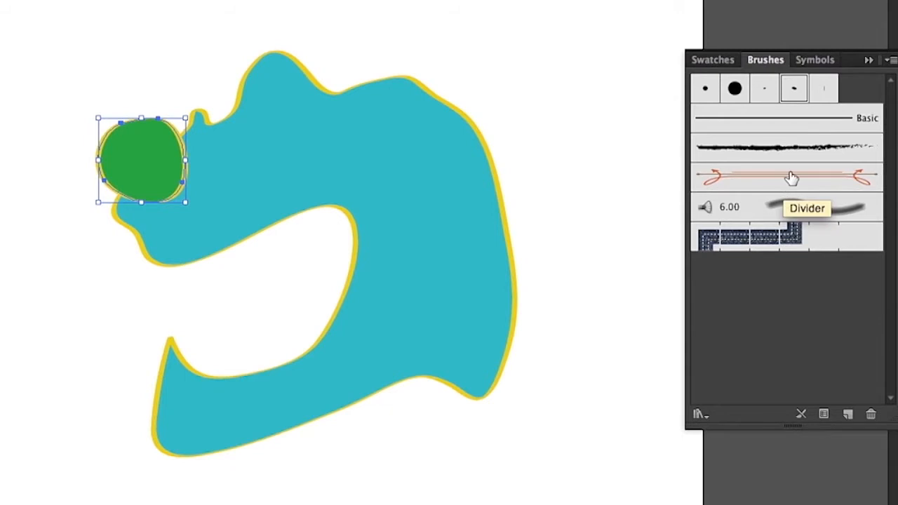
{"action": "left_click", "coordinate": [765, 150]}
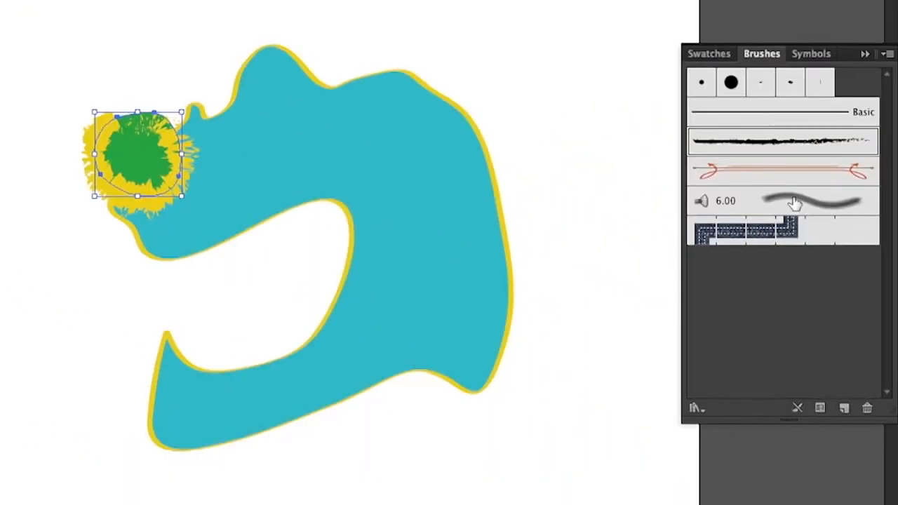
{"action": "left_click", "coordinate": [768, 165]}
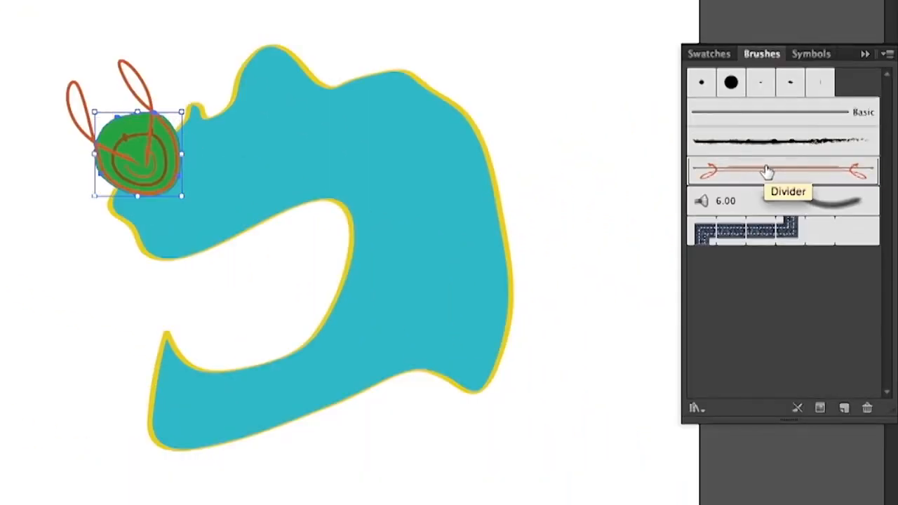
{"action": "left_click", "coordinate": [777, 203]}
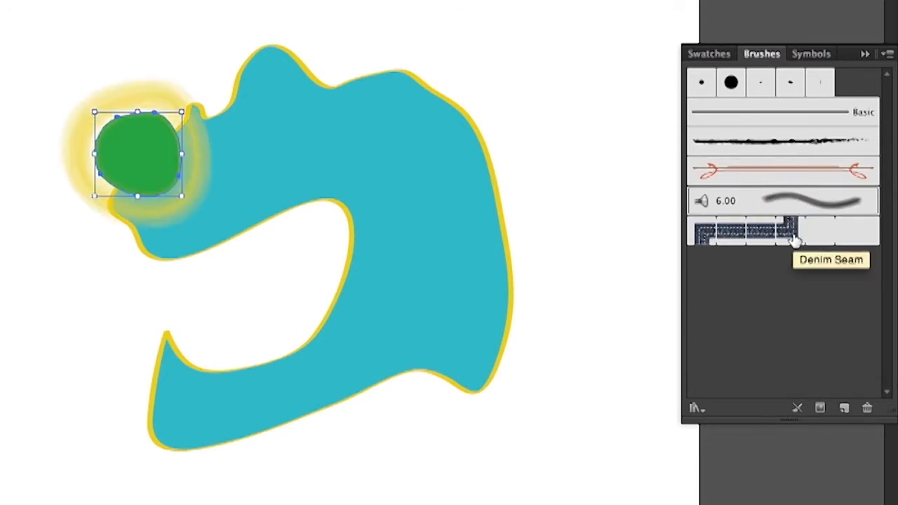
{"action": "left_click", "coordinate": [818, 82]}
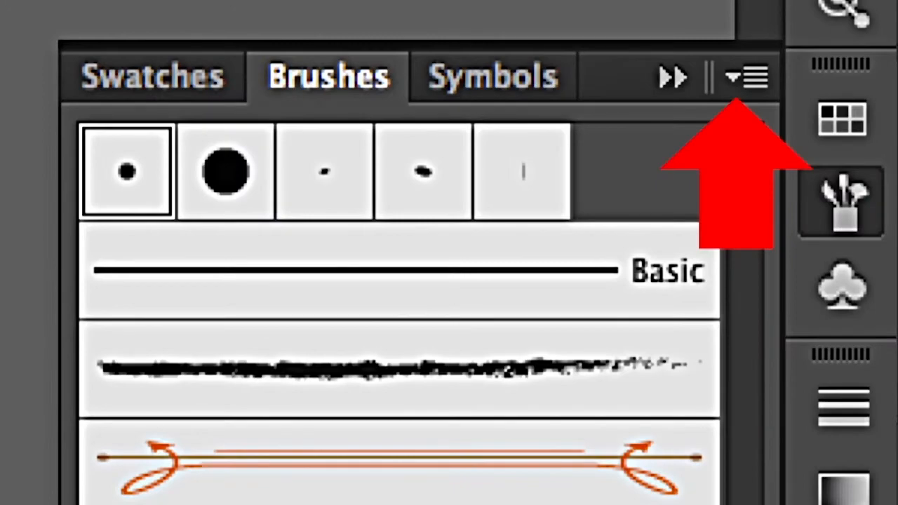
- Open the Artistic_ChalkCharcoalPencil brush library and enlarge it to show more brushes
{"action": "left_click", "coordinate": [887, 59]}
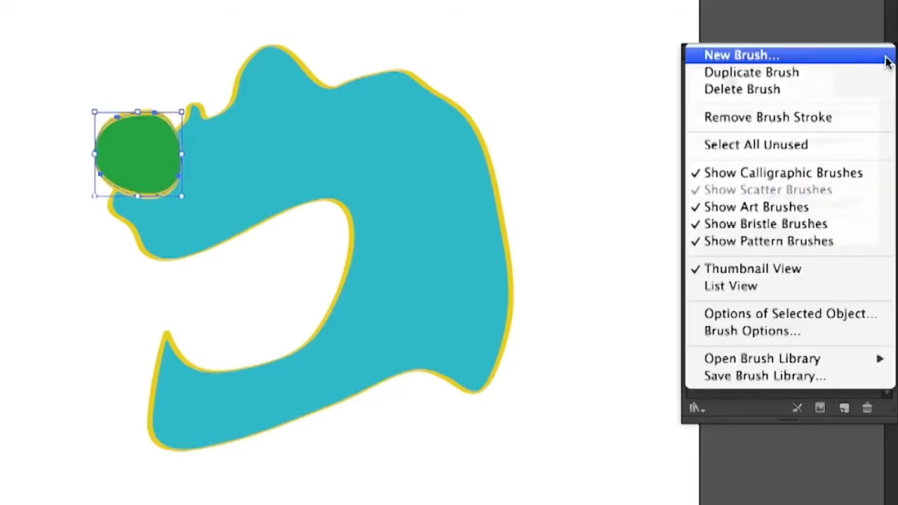
{"action": "mouse_move", "coordinate": [820, 360]}
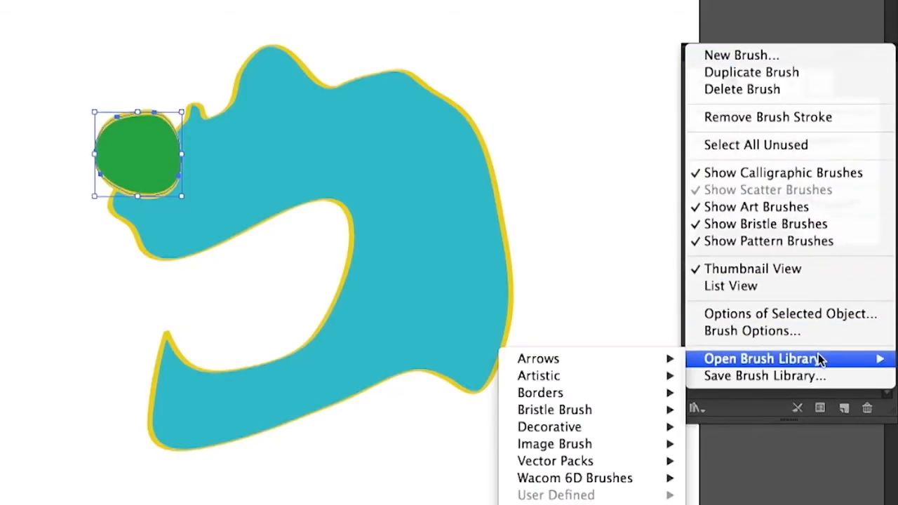
{"action": "mouse_move", "coordinate": [614, 397]}
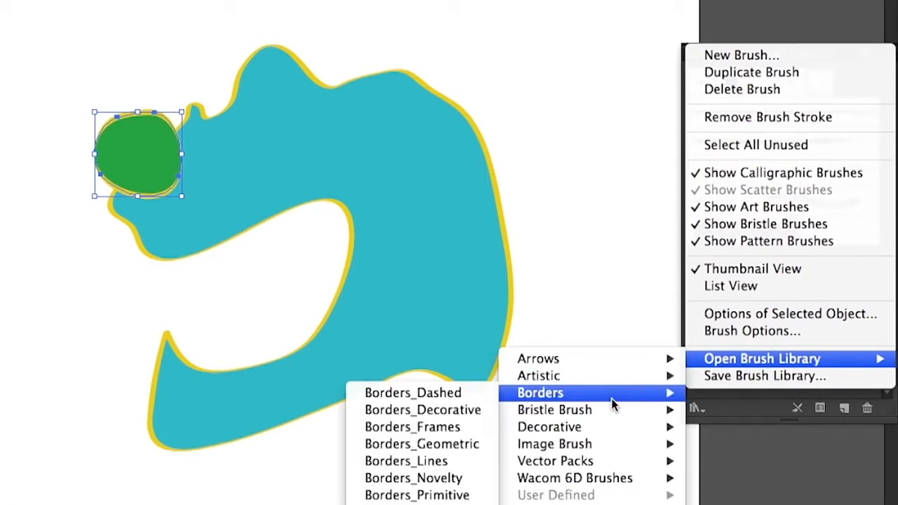
{"action": "mouse_move", "coordinate": [594, 416]}
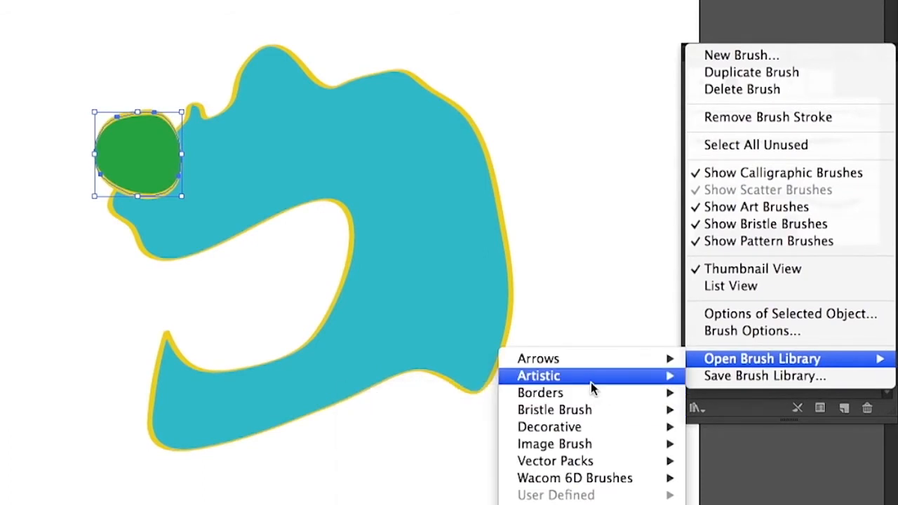
{"action": "mouse_move", "coordinate": [590, 380]}
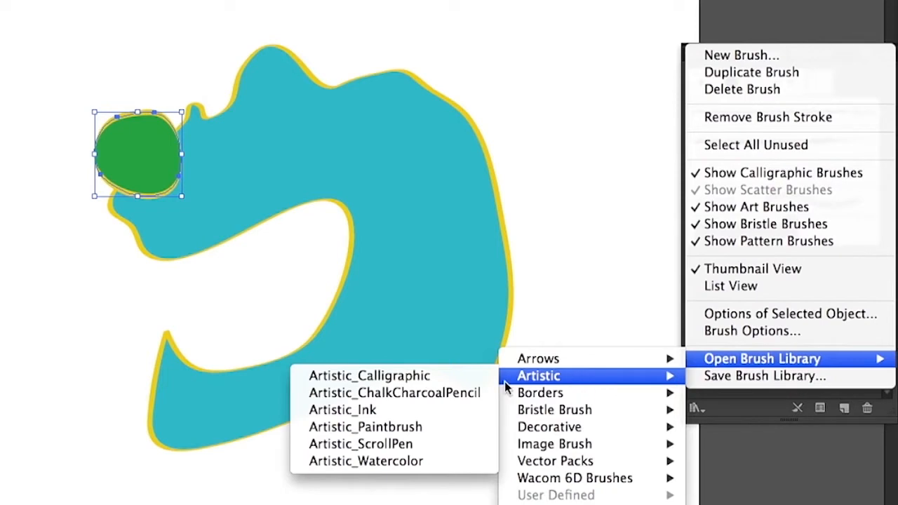
{"action": "left_click", "coordinate": [437, 392]}
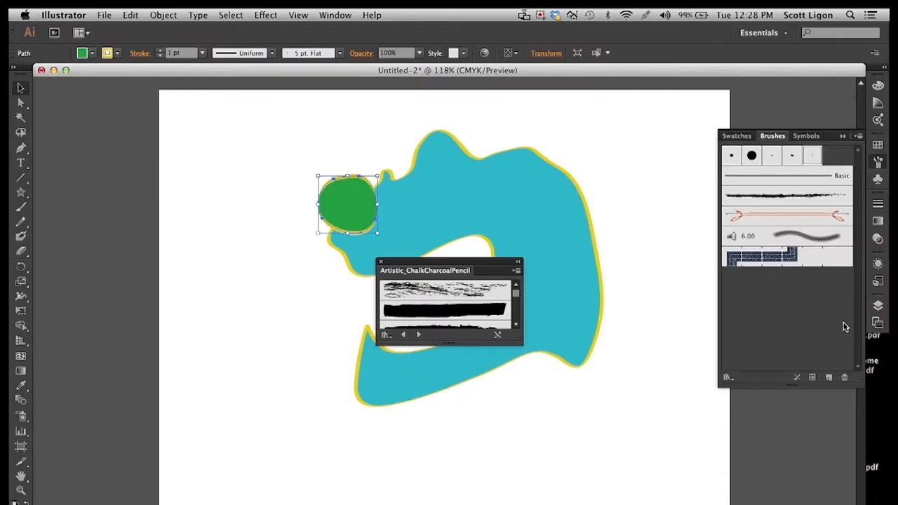
{"action": "mouse_move", "coordinate": [517, 335]}
{"action": "left_mouse_down"}
{"action": "mouse_move", "coordinate": [569, 445]}
{"action": "mouse_move", "coordinate": [582, 500]}
{"action": "left_mouse_up"}
- Apply several chalk and charcoal brushes in turn to the green circle's outline, ending with a rough medium-width one, and close the library
{"action": "left_click", "coordinate": [491, 353]}
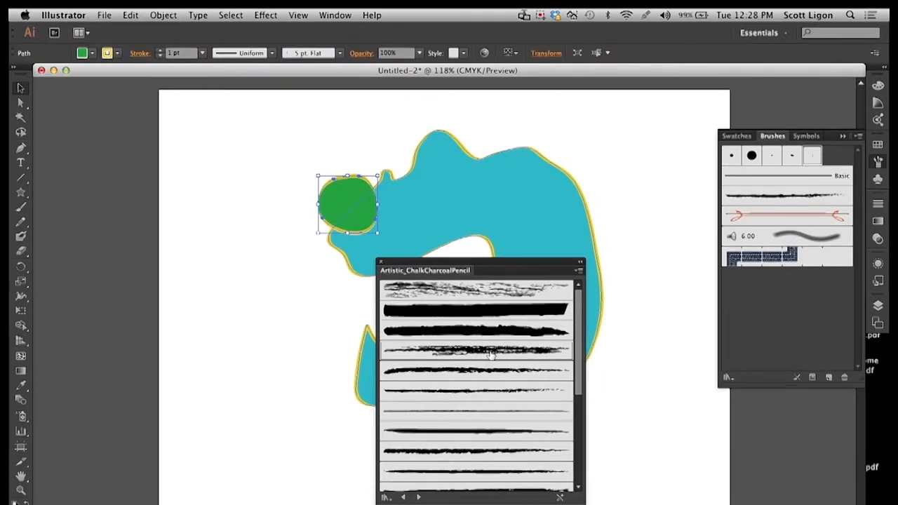
{"action": "left_click", "coordinate": [481, 374]}
{"action": "left_click", "coordinate": [481, 397]}
{"action": "left_click", "coordinate": [480, 430]}
{"action": "left_click", "coordinate": [481, 449]}
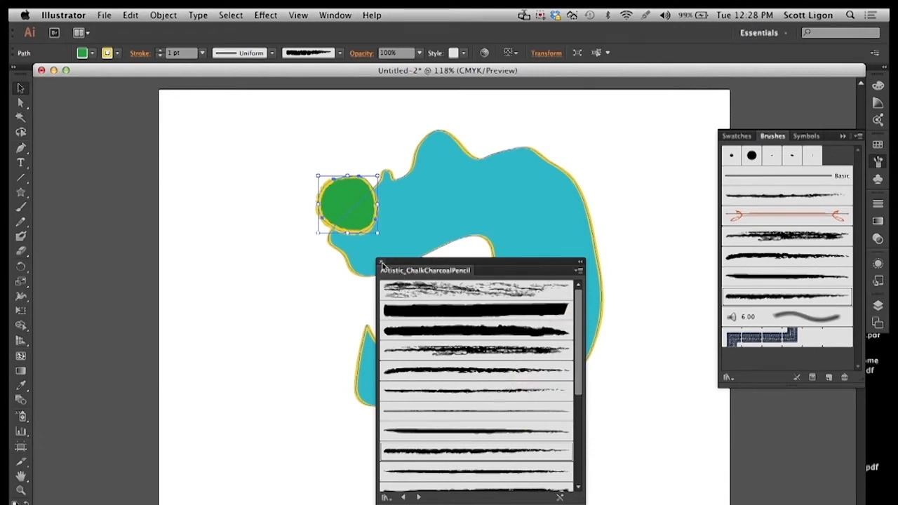
{"action": "left_click", "coordinate": [381, 263]}
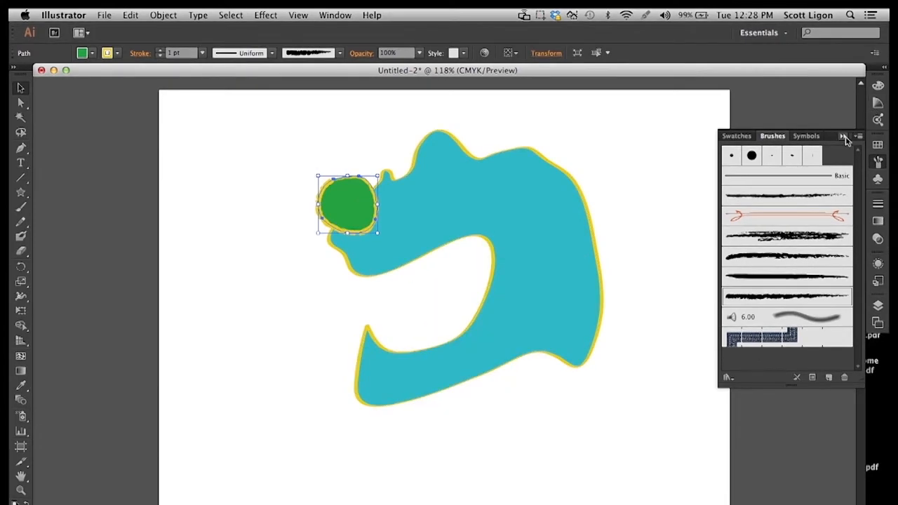
- Delete both the turquoise shape and the green circle to clear the artboard
{"action": "left_click", "coordinate": [736, 136]}
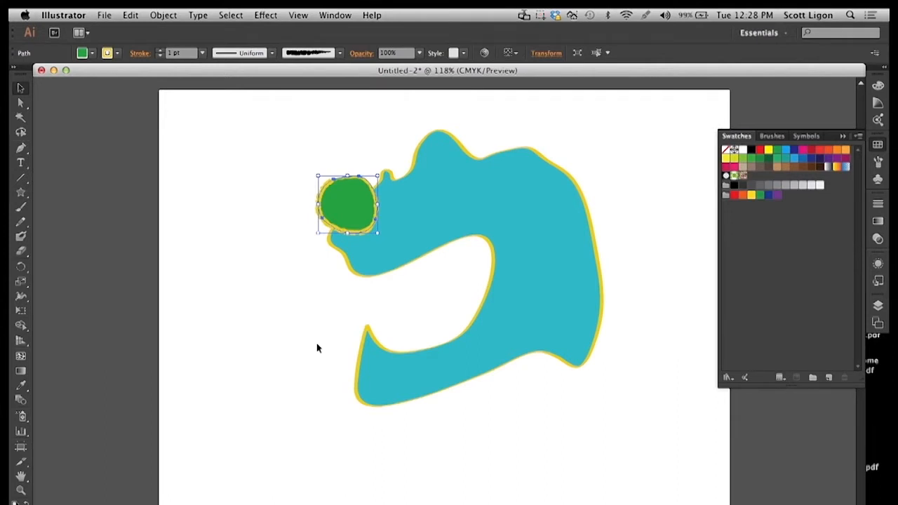
{"action": "left_click_drag", "start_coordinate": [264, 134], "coordinate": [609, 399]}
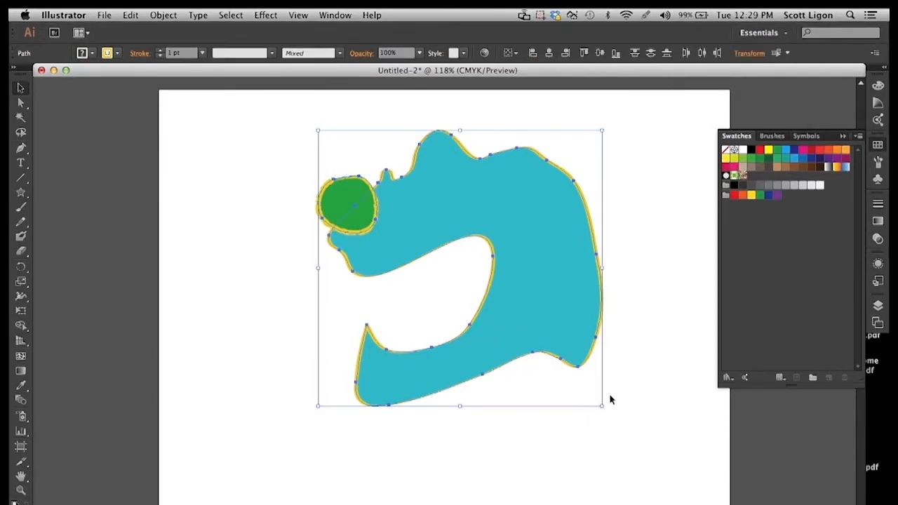
{"action": "key", "text": "Delete"}
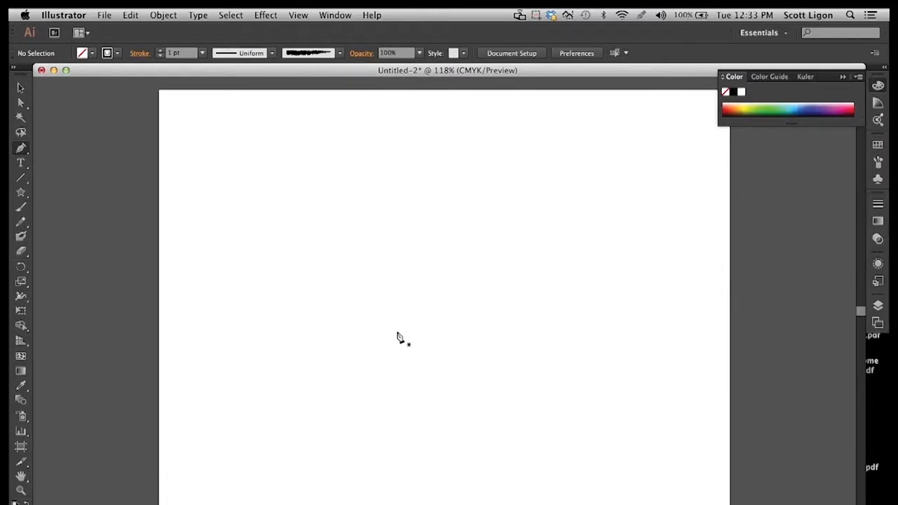
- Draw an open U shape from three straight Pen tool segments, with vertical sides about 1.87 in tall
{"action": "left_click_drag", "start_coordinate": [397, 327], "coordinate": [400, 431]}
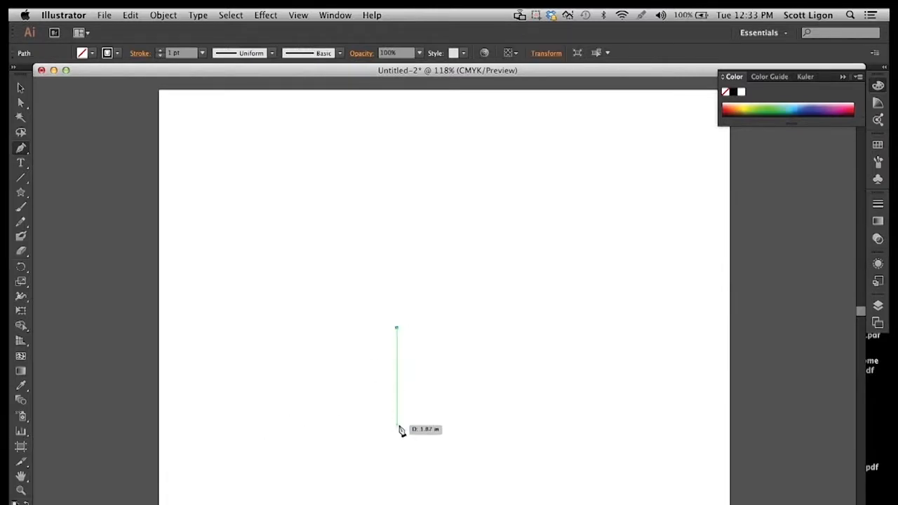
{"action": "left_click", "coordinate": [398, 427]}
{"action": "left_click", "coordinate": [451, 426]}
{"action": "left_click", "coordinate": [451, 328]}
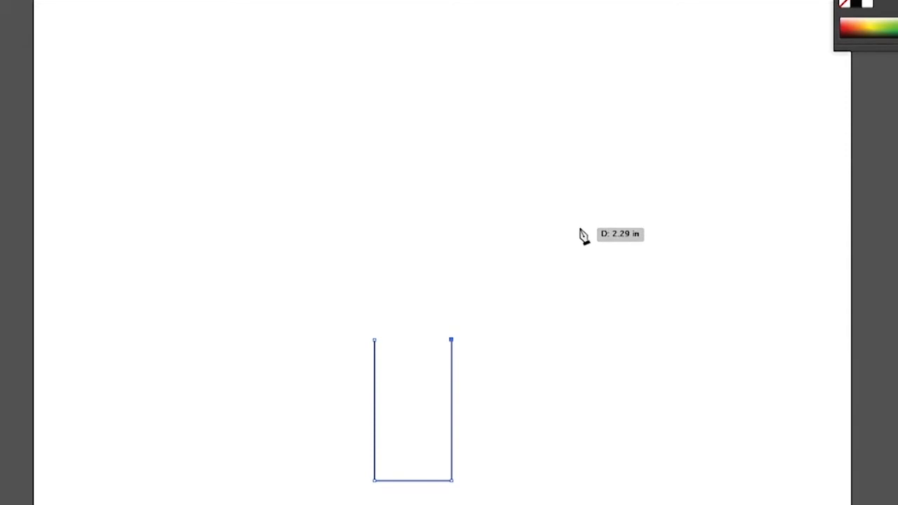
- Extend the U's right end with a curved segment sweeping up and to the right, pulling out long near-vertical direction handles
{"action": "left_click_drag", "start_coordinate": [580, 228], "coordinate": [561, 133]}
{"action": "mouse_move", "coordinate": [561, 132]}
{"action": "left_mouse_down"}
{"action": "mouse_move", "coordinate": [569, 134]}
{"action": "mouse_move", "coordinate": [581, 100]}
{"action": "mouse_move", "coordinate": [570, 175]}
{"action": "mouse_move", "coordinate": [569, 96]}
{"action": "mouse_move", "coordinate": [577, 95]}
{"action": "mouse_move", "coordinate": [569, 123]}
{"action": "left_mouse_up"}
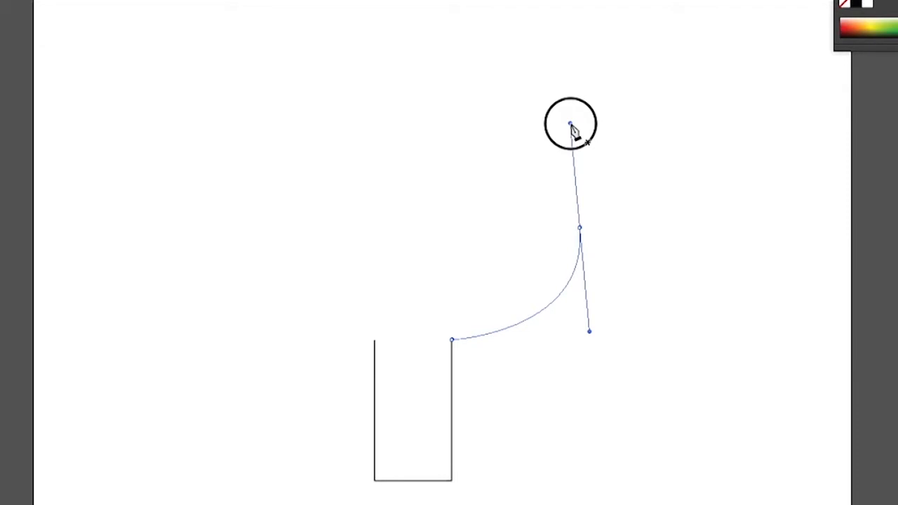
{"action": "left_click_drag", "start_coordinate": [571, 125], "coordinate": [570, 117]}
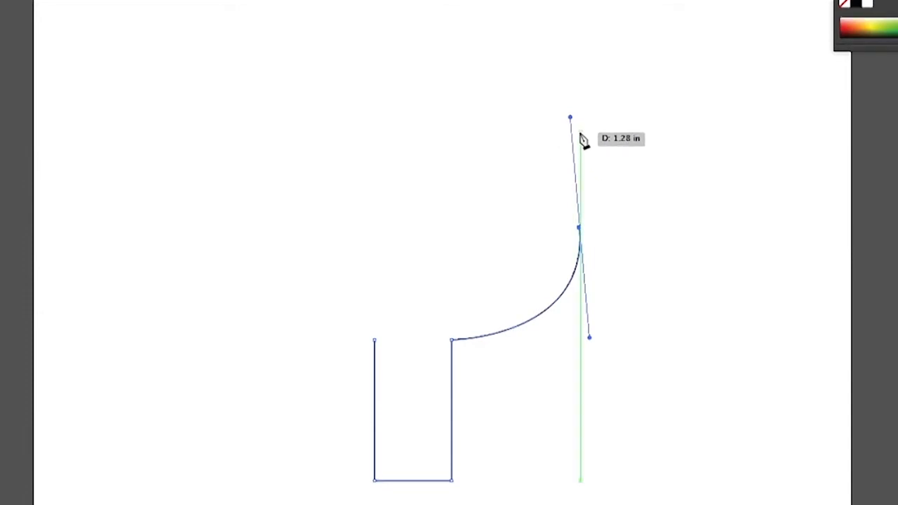
{"action": "left_click", "coordinate": [579, 229]}
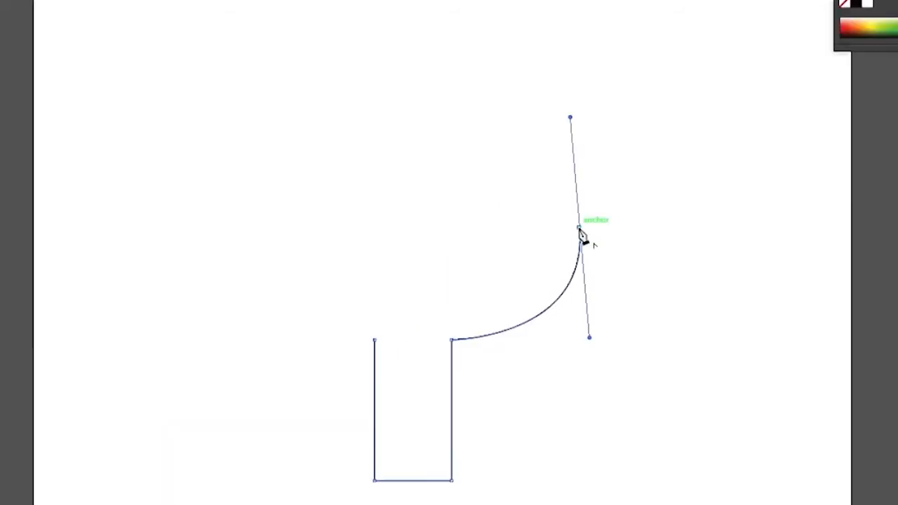
- Form the path's right arm from a straight vertical segment about 1.79 in tall, a rounded tip about 0.92 in wide and a straight inner side
{"action": "left_click_drag", "start_coordinate": [580, 231], "coordinate": [583, 99]}
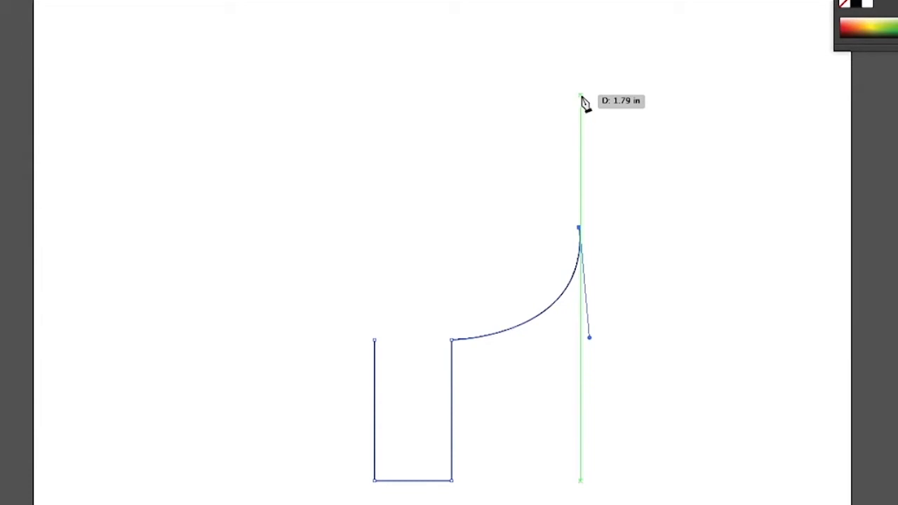
{"action": "left_click", "coordinate": [581, 96]}
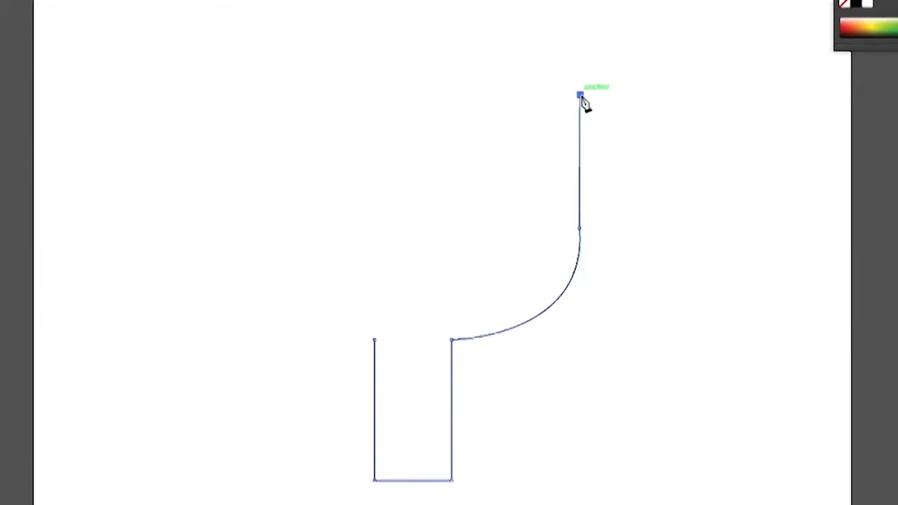
{"action": "left_click_drag", "start_coordinate": [582, 98], "coordinate": [513, 99]}
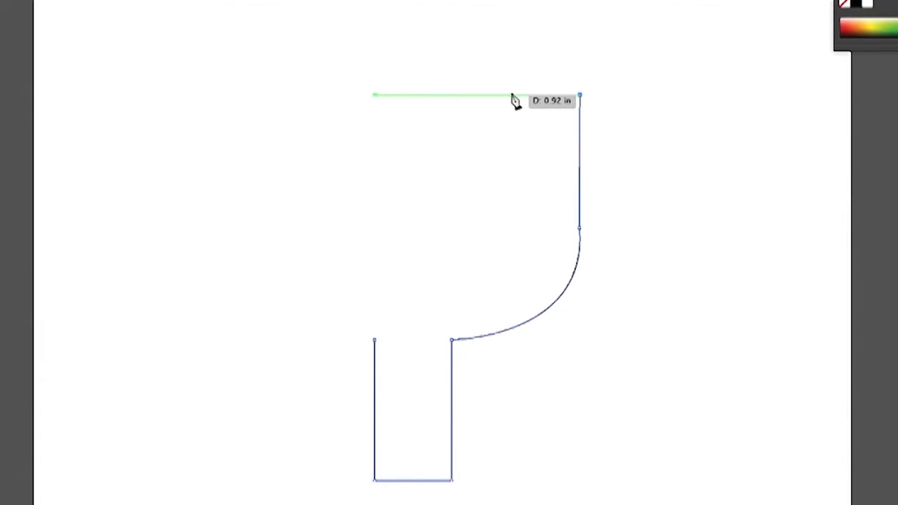
{"action": "left_click_drag", "start_coordinate": [512, 96], "coordinate": [473, 165]}
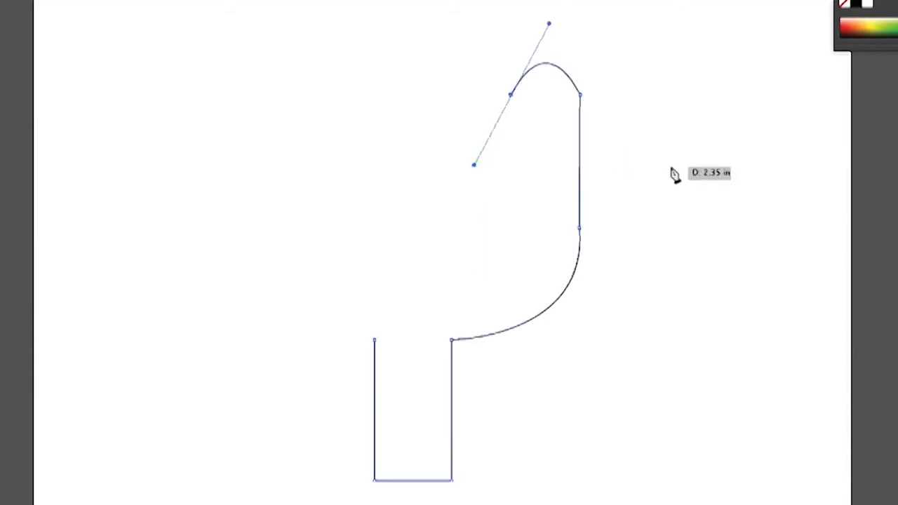
{"action": "left_click", "coordinate": [511, 95]}
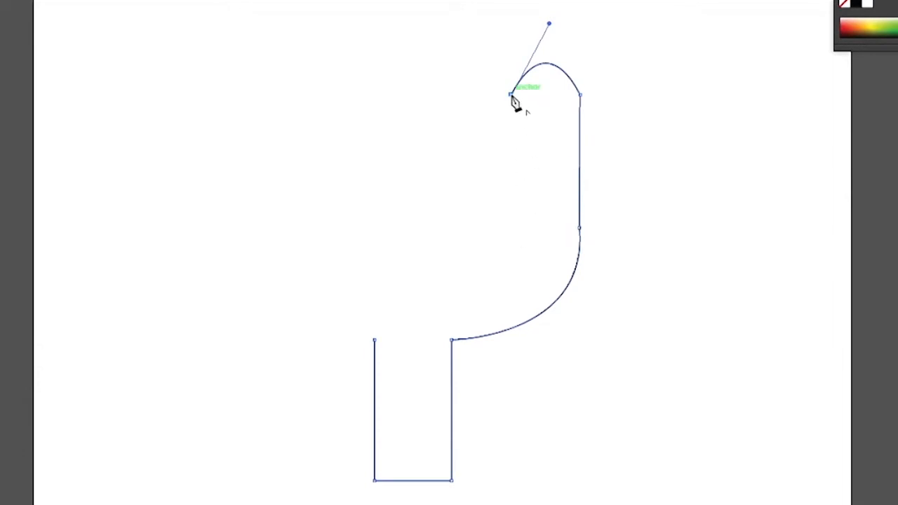
{"action": "left_click", "coordinate": [516, 221]}
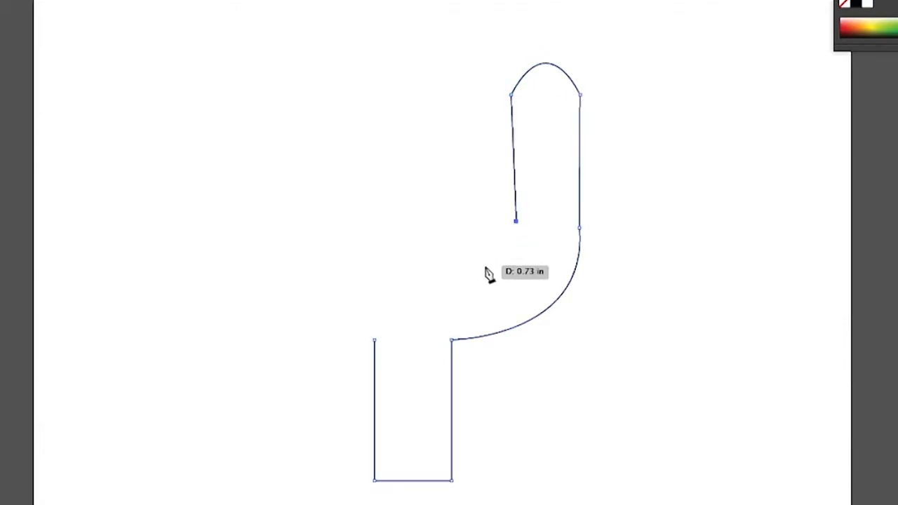
- Continue the path with a curved inner corner into a tall middle column with two straight, near-vertical sides and a rounded top
{"action": "left_click_drag", "start_coordinate": [450, 260], "coordinate": [393, 259]}
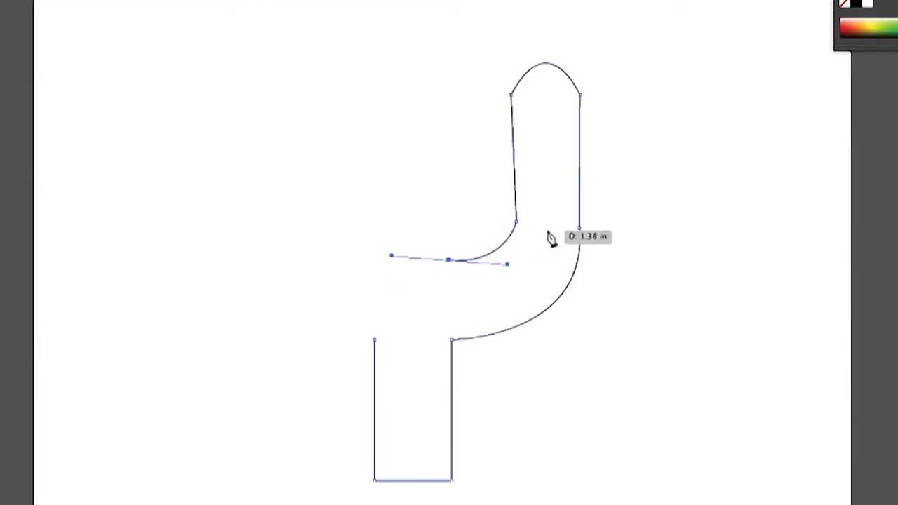
{"action": "left_click", "coordinate": [449, 260]}
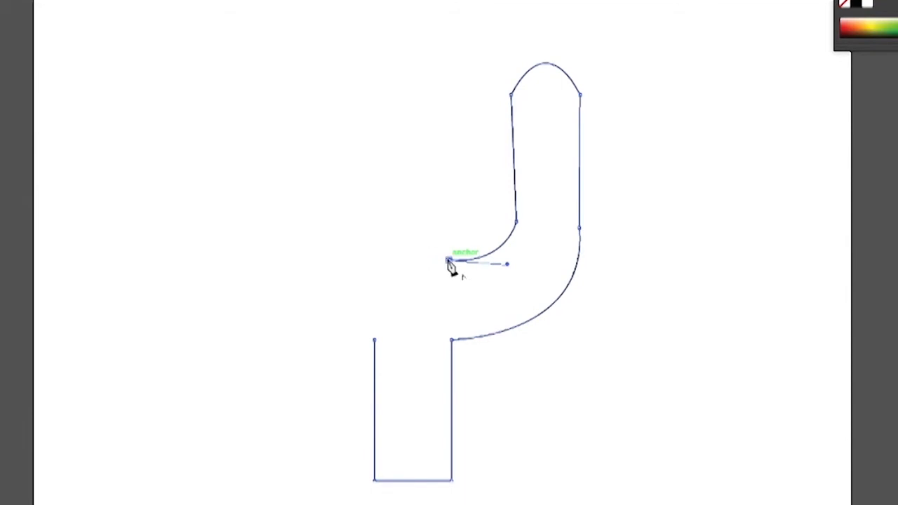
{"action": "left_click", "coordinate": [442, 48]}
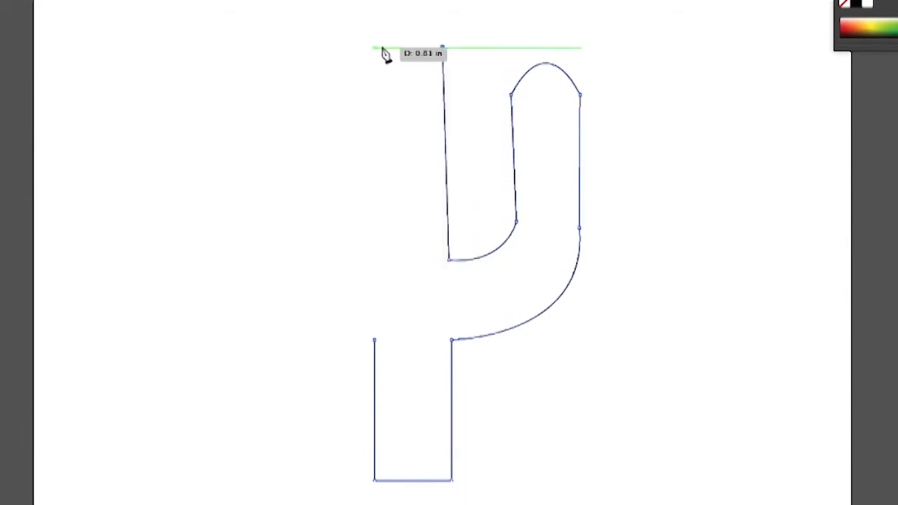
{"action": "left_click_drag", "start_coordinate": [376, 47], "coordinate": [339, 110]}
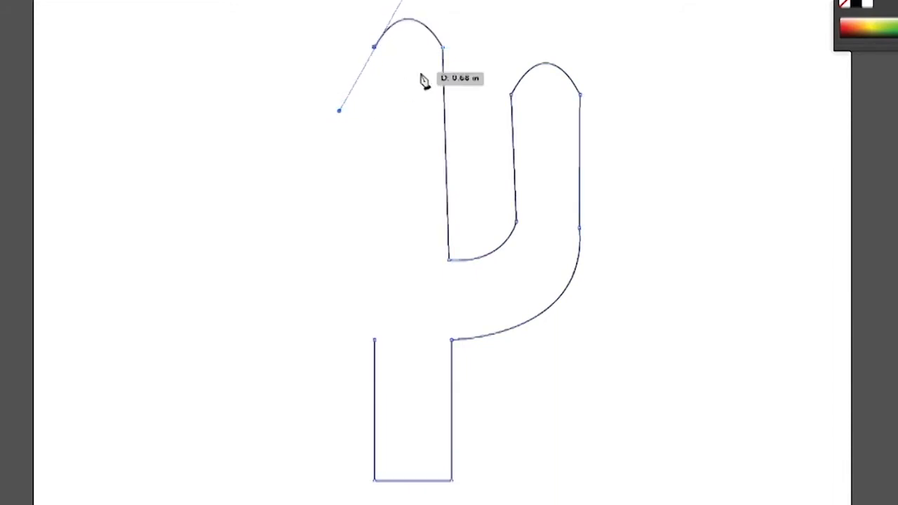
{"action": "left_click", "coordinate": [376, 48]}
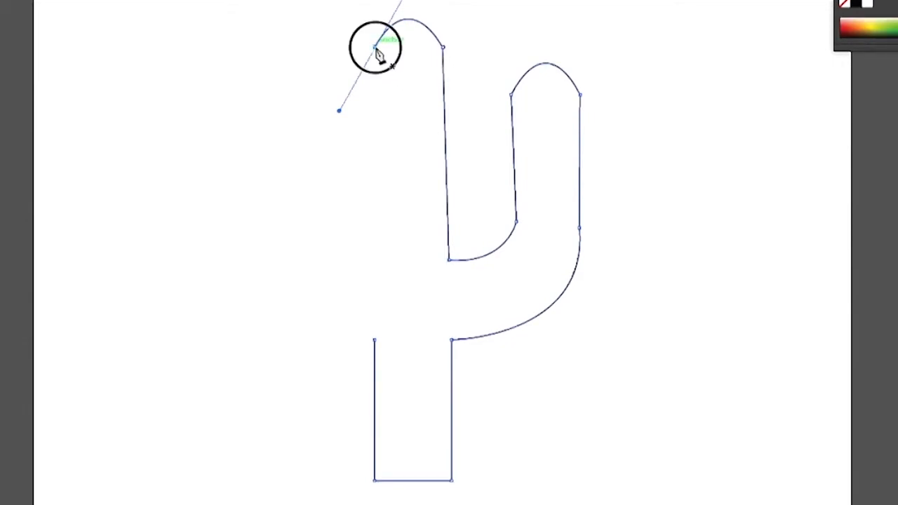
{"action": "left_click", "coordinate": [380, 256]}
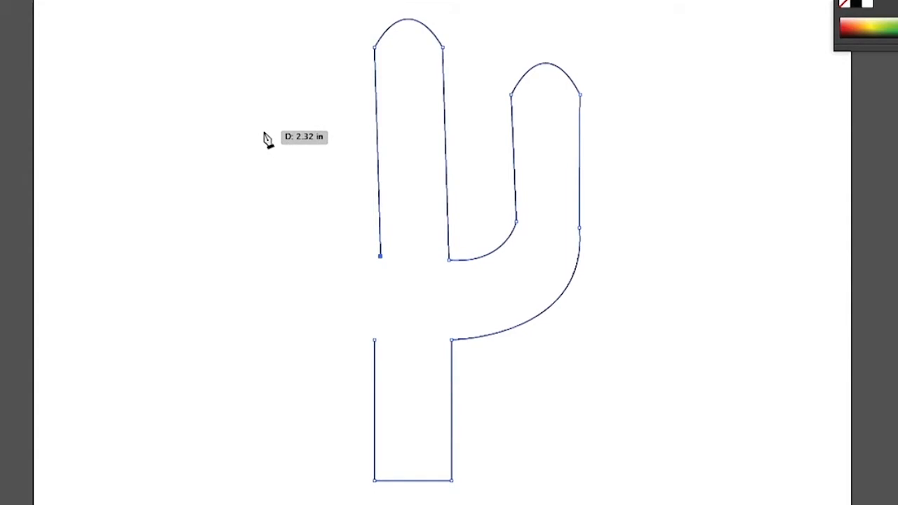
- Draw the left arm with curved sides and a rounded tip, closing the cactus path at the trunk's starting anchor
{"action": "left_click_drag", "start_coordinate": [252, 132], "coordinate": [253, 11]}
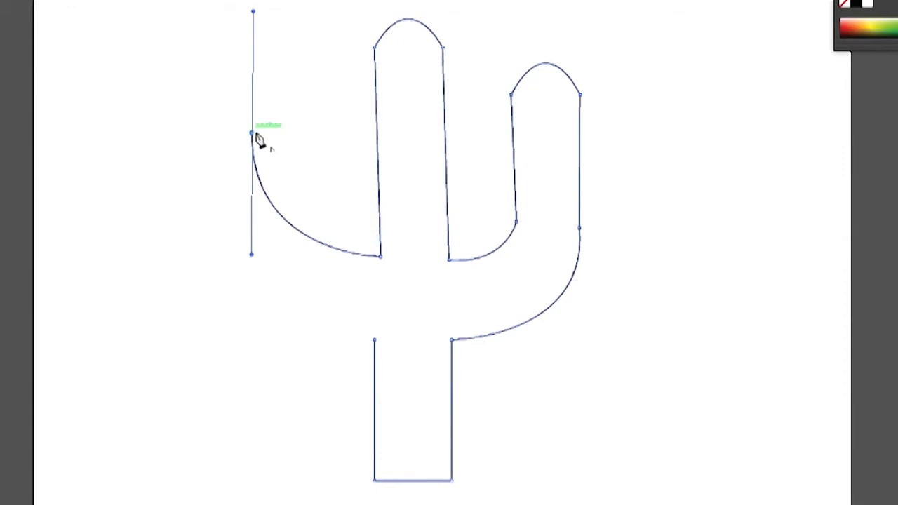
{"action": "left_click", "coordinate": [252, 134]}
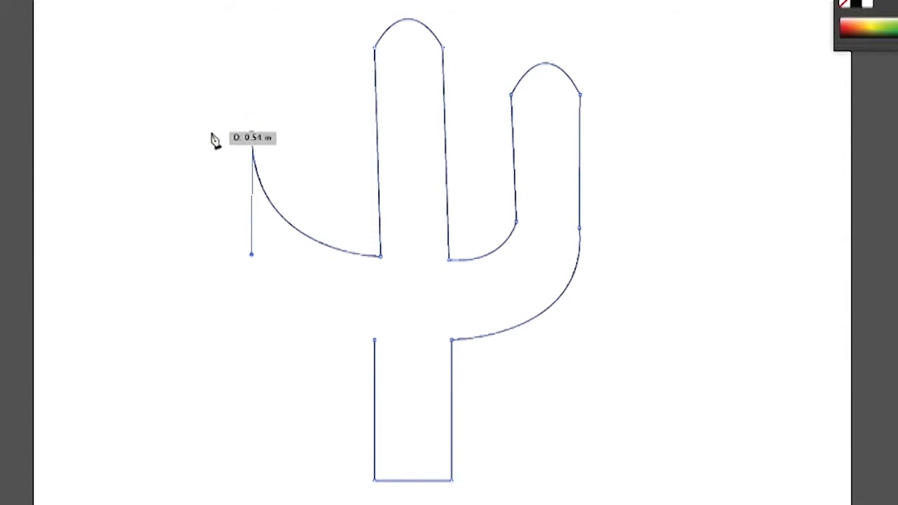
{"action": "left_click_drag", "start_coordinate": [190, 131], "coordinate": [148, 197]}
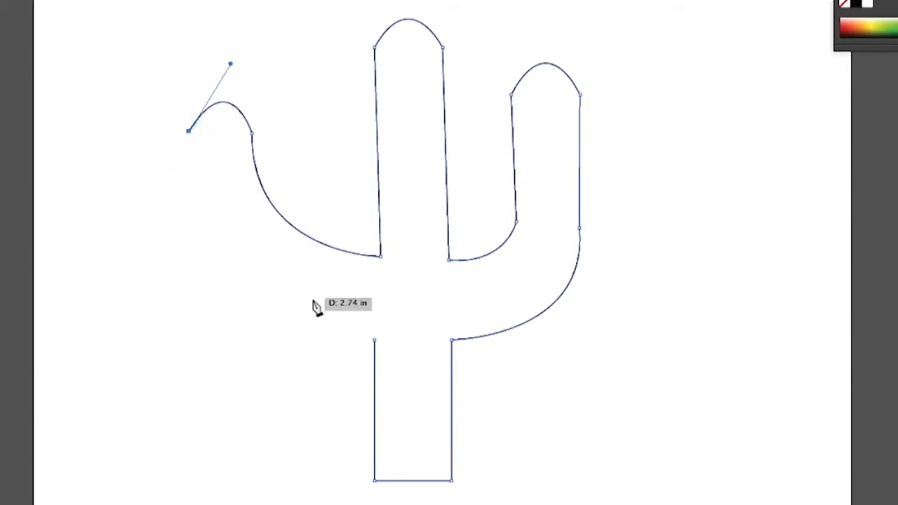
{"action": "left_click", "coordinate": [375, 342]}
{"action": "left_click_drag", "start_coordinate": [375, 342], "coordinate": [597, 376]}
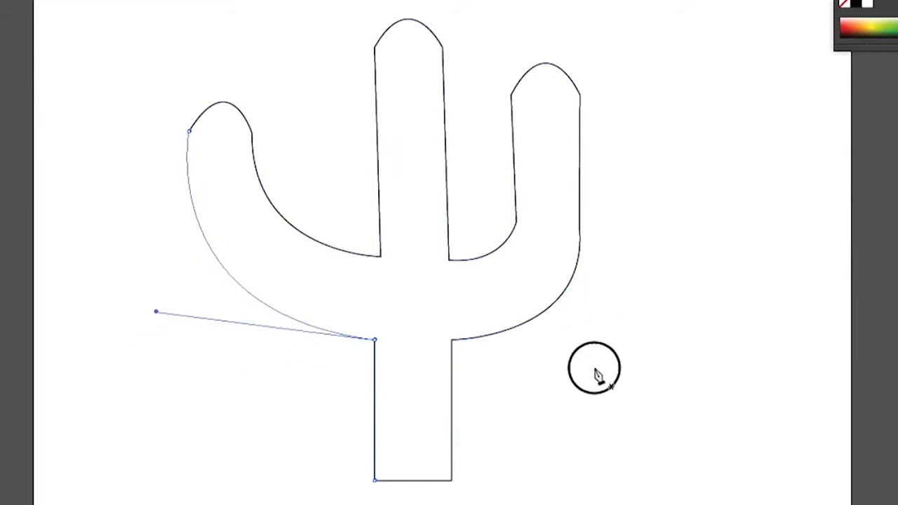
{"action": "left_click_drag", "start_coordinate": [597, 376], "coordinate": [597, 377]}
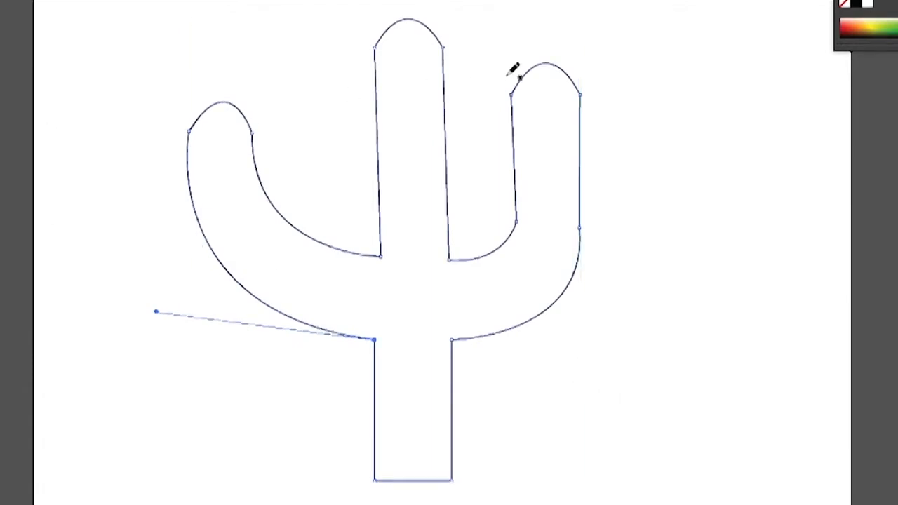
- Smooth the corners at the tips of the cactus arms and middle column by redrawing the edges with the Pencil tool
{"action": "mouse_move", "coordinate": [524, 79]}
{"action": "left_mouse_down"}
{"action": "mouse_move", "coordinate": [509, 100]}
{"action": "mouse_move", "coordinate": [512, 137]}
{"action": "left_mouse_up"}
{"action": "left_click_drag", "start_coordinate": [579, 76], "coordinate": [579, 225]}
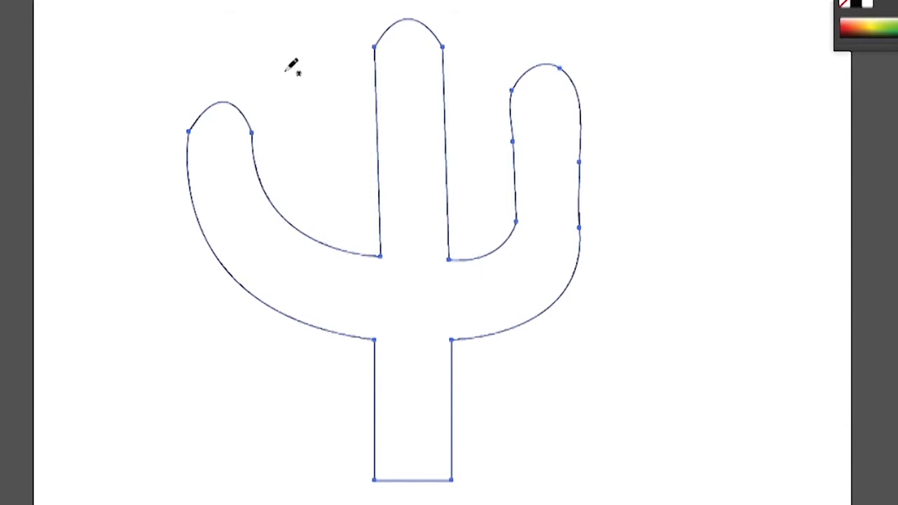
{"action": "mouse_move", "coordinate": [251, 125]}
{"action": "left_mouse_down"}
{"action": "mouse_move", "coordinate": [241, 137]}
{"action": "mouse_move", "coordinate": [190, 126]}
{"action": "mouse_move", "coordinate": [188, 134]}
{"action": "mouse_move", "coordinate": [367, 336]}
{"action": "left_mouse_up"}
{"action": "mouse_move", "coordinate": [380, 30]}
{"action": "left_mouse_down"}
{"action": "mouse_move", "coordinate": [385, 51]}
{"action": "mouse_move", "coordinate": [441, 28]}
{"action": "mouse_move", "coordinate": [454, 68]}
{"action": "left_mouse_up"}
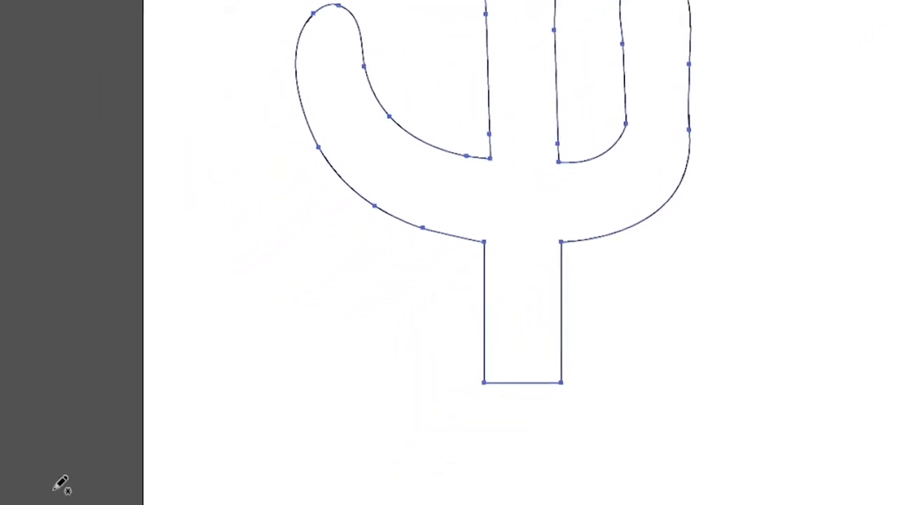
- Fill the closed cactus shape with a green picked from the colour picker
{"action": "left_click", "coordinate": [23, 438]}
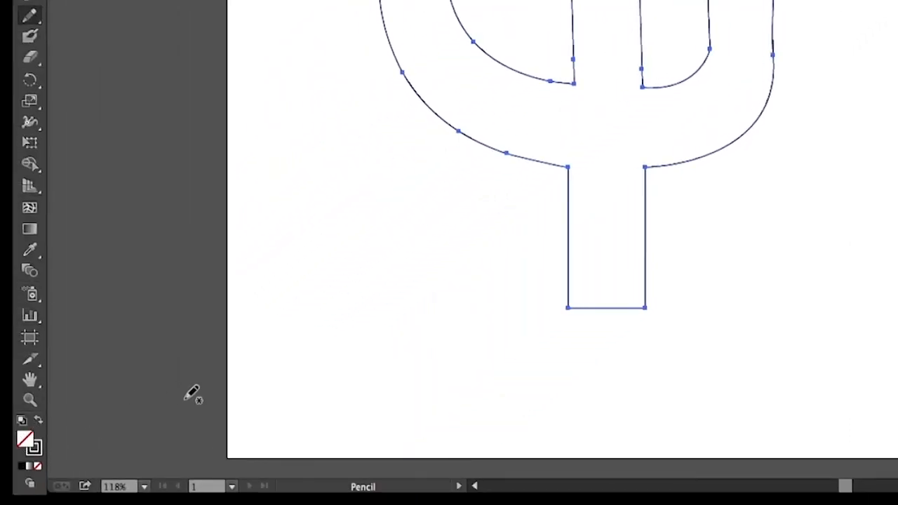
{"action": "double_click", "coordinate": [24, 441]}
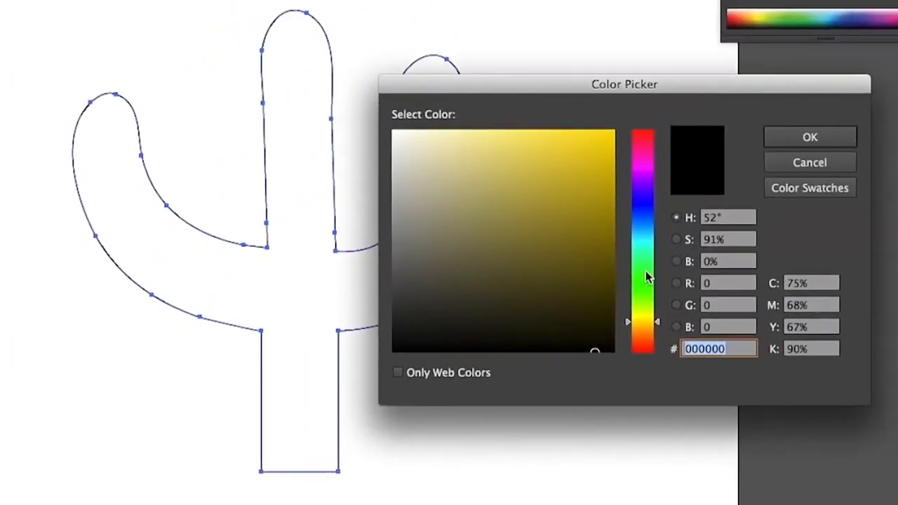
{"action": "left_click", "coordinate": [644, 272]}
{"action": "left_click", "coordinate": [586, 177]}
{"action": "left_click", "coordinate": [781, 137]}
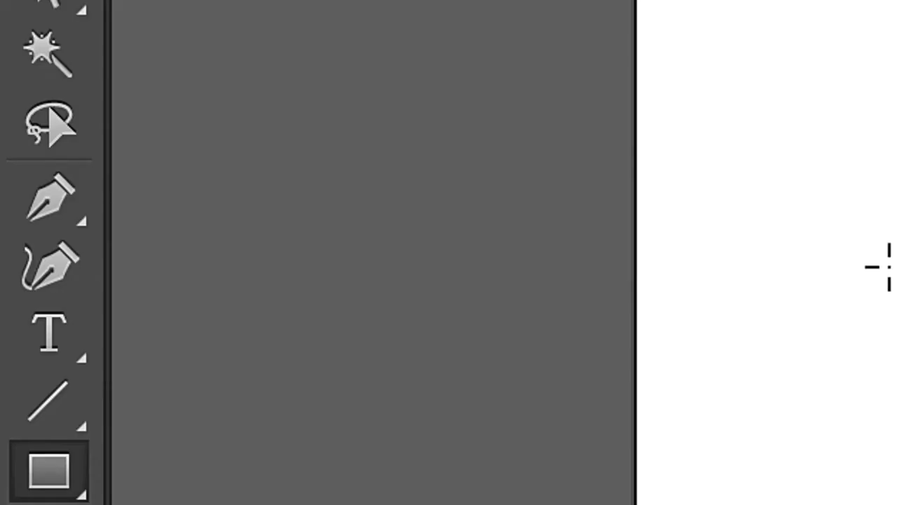
- With the Curvature tool, bulge the red rectangle's right side into a round curve and pull both left corners outward
{"action": "left_click", "coordinate": [67, 271]}
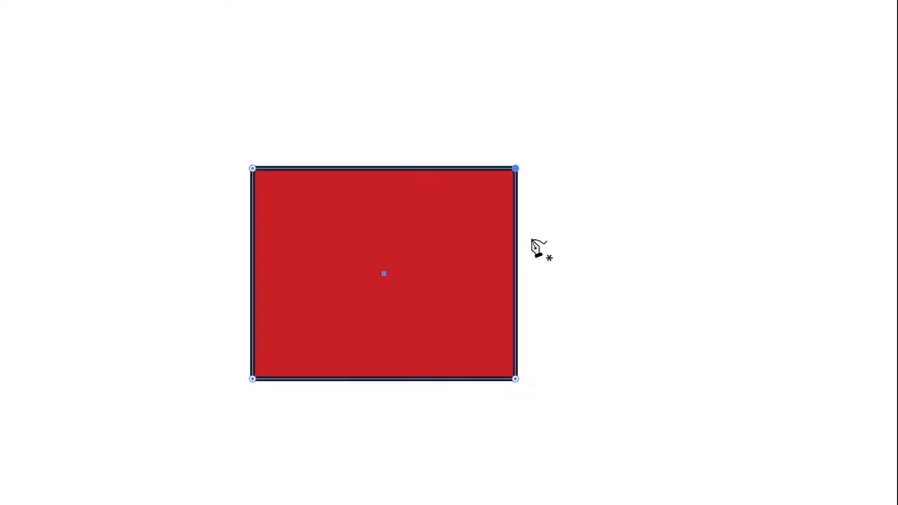
{"action": "left_click_drag", "start_coordinate": [517, 272], "coordinate": [633, 286]}
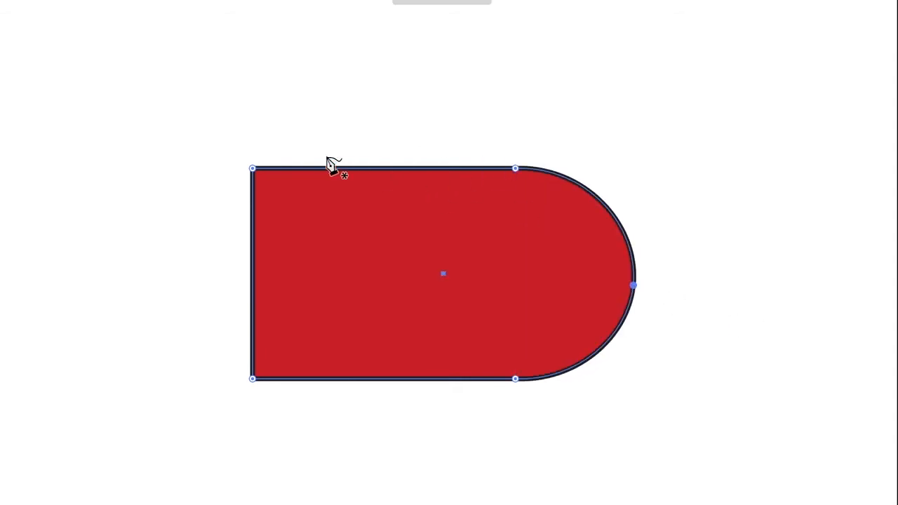
{"action": "left_click_drag", "start_coordinate": [251, 169], "coordinate": [237, 91]}
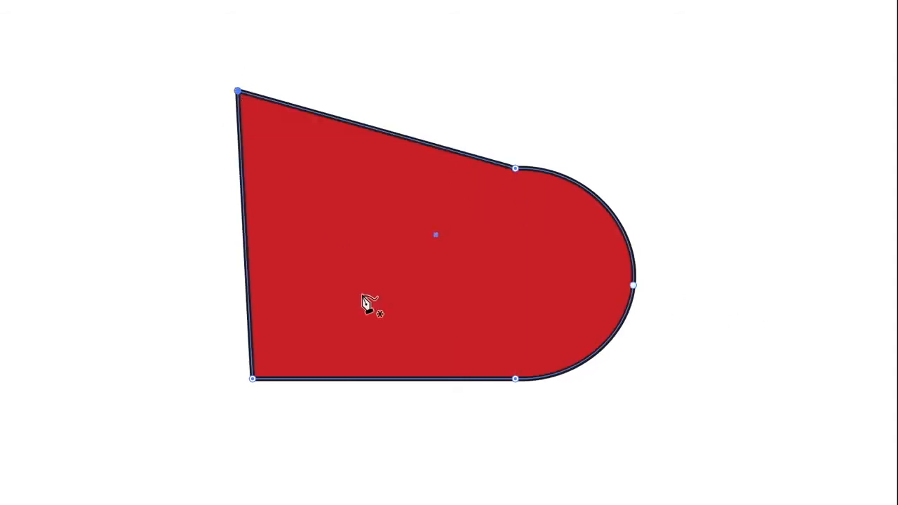
{"action": "left_click_drag", "start_coordinate": [251, 379], "coordinate": [219, 465]}
- Move the red shape's two right-hand corner points inward to narrow its tip, and pull a new point on the upper edge outward
{"action": "left_click_drag", "start_coordinate": [519, 379], "coordinate": [489, 331]}
{"action": "left_click", "coordinate": [472, 300]}
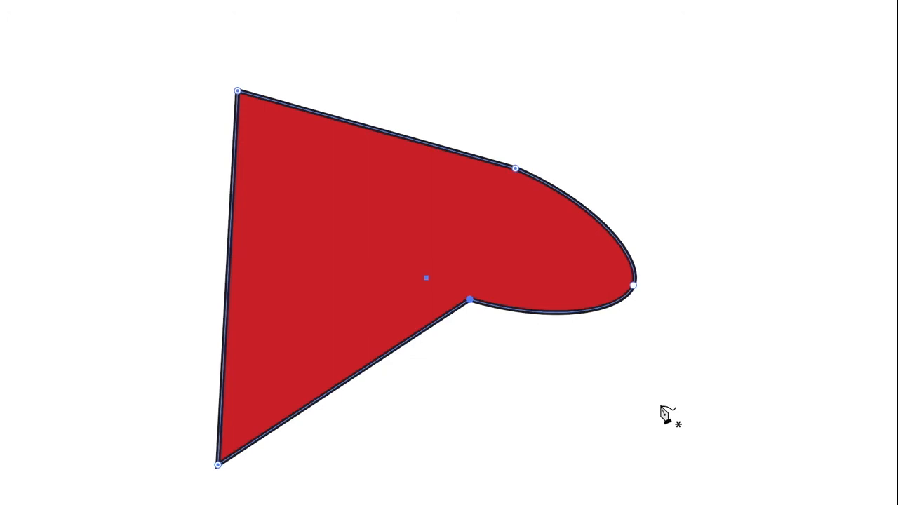
{"action": "left_click_drag", "start_coordinate": [518, 171], "coordinate": [465, 250]}
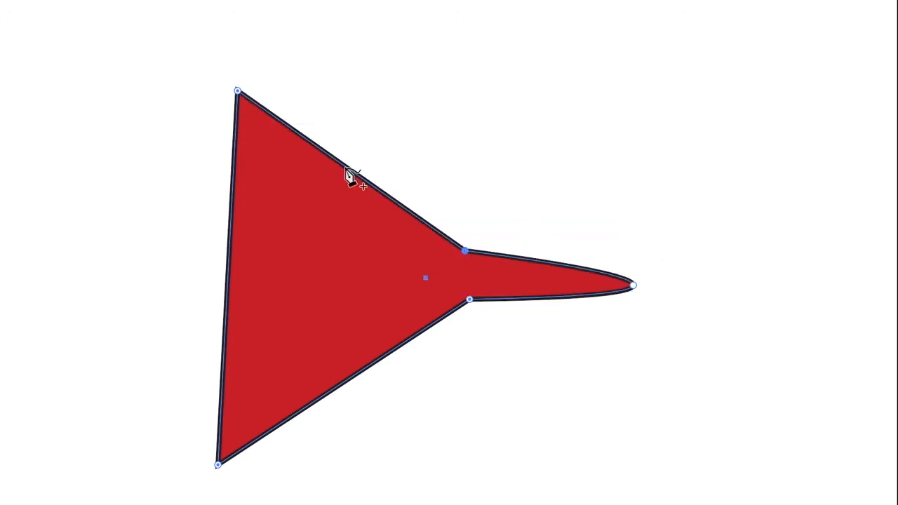
{"action": "left_click_drag", "start_coordinate": [349, 169], "coordinate": [442, 41]}
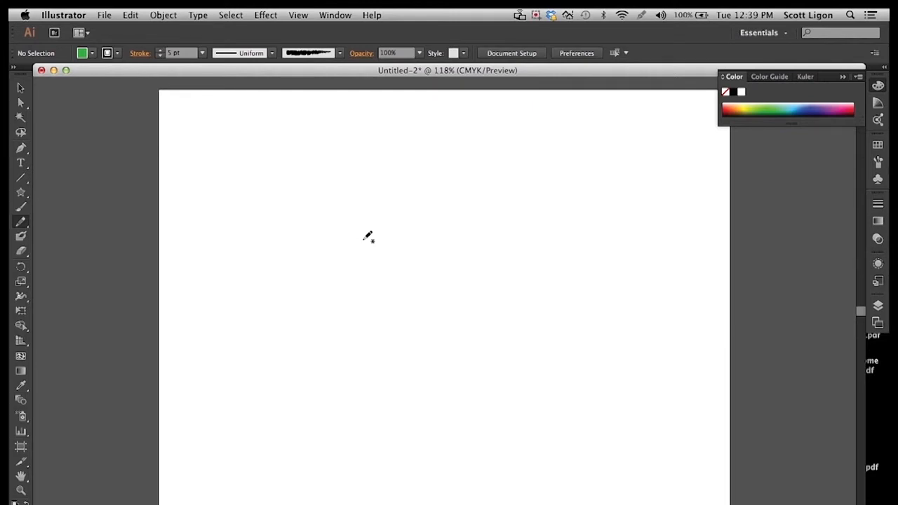
- Draw a head outline with two ears using the Pencil tool and fill it with dark yellow, RGB 168, 145, 11
{"action": "mouse_move", "coordinate": [367, 237]}
{"action": "left_mouse_down"}
{"action": "mouse_move", "coordinate": [369, 271]}
{"action": "mouse_move", "coordinate": [378, 278]}
{"action": "mouse_move", "coordinate": [386, 270]}
{"action": "mouse_move", "coordinate": [402, 314]}
{"action": "mouse_move", "coordinate": [429, 323]}
{"action": "mouse_move", "coordinate": [448, 313]}
{"action": "mouse_move", "coordinate": [465, 274]}
{"action": "mouse_move", "coordinate": [486, 266]}
{"action": "mouse_move", "coordinate": [493, 244]}
{"action": "mouse_move", "coordinate": [486, 234]}
{"action": "mouse_move", "coordinate": [468, 240]}
{"action": "mouse_move", "coordinate": [443, 209]}
{"action": "mouse_move", "coordinate": [415, 207]}
{"action": "mouse_move", "coordinate": [385, 243]}
{"action": "left_mouse_up"}
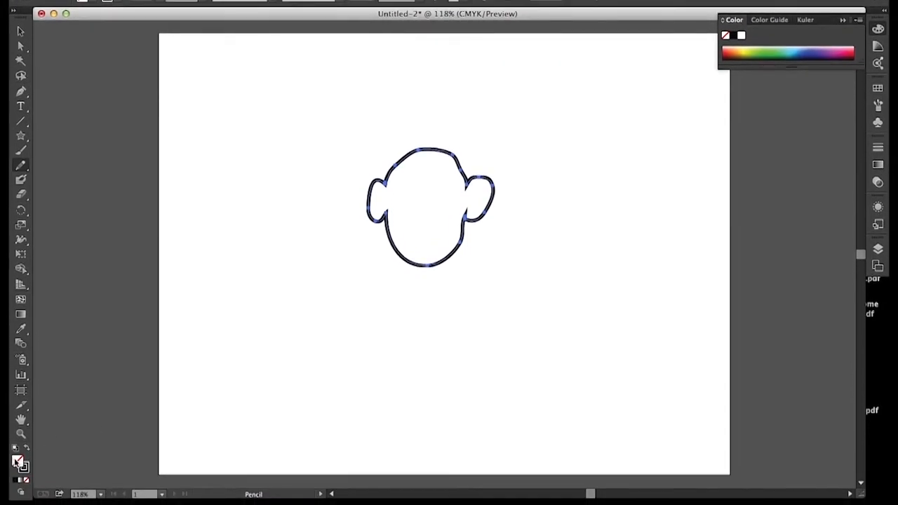
{"action": "double_click", "coordinate": [18, 461]}
{"action": "left_click", "coordinate": [623, 155]}
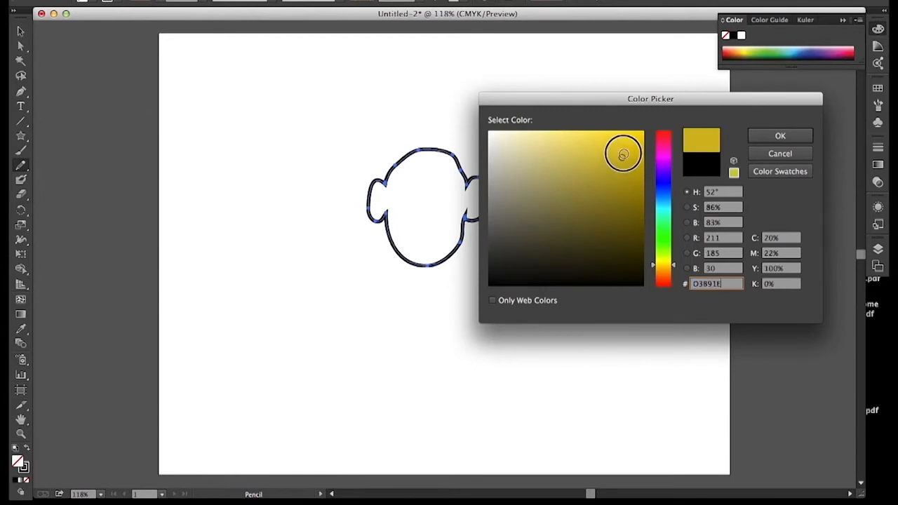
{"action": "left_click", "coordinate": [620, 151]}
{"action": "mouse_move", "coordinate": [621, 152]}
{"action": "left_mouse_down"}
{"action": "mouse_move", "coordinate": [641, 178]}
{"action": "mouse_move", "coordinate": [636, 184]}
{"action": "left_mouse_up"}
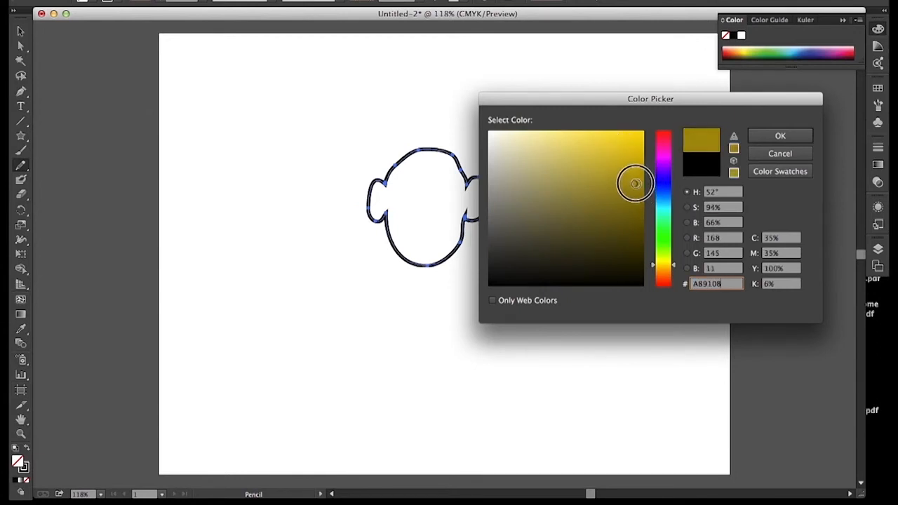
{"action": "left_click", "coordinate": [772, 136]}
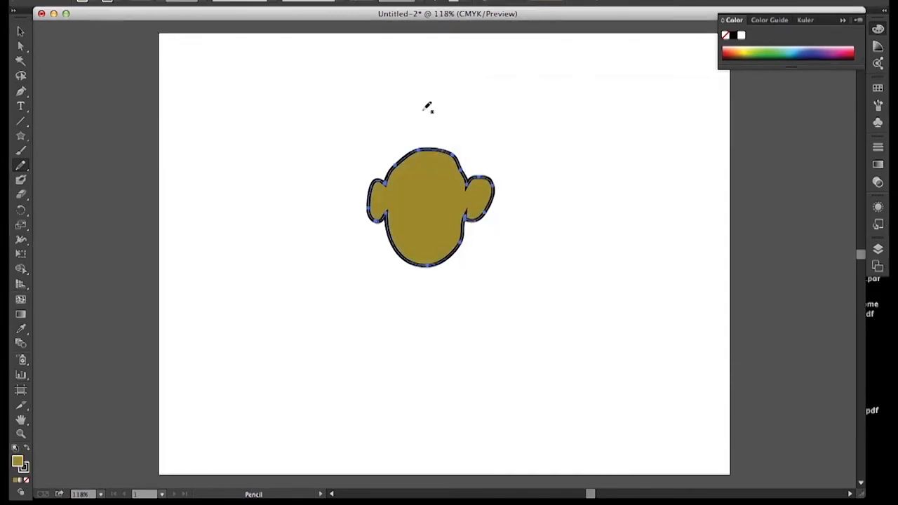
- Draw a spiky hair outline around the top of the head with the Pencil tool, reaching down to both ears
{"action": "left_click", "coordinate": [391, 137], "text": "super"}
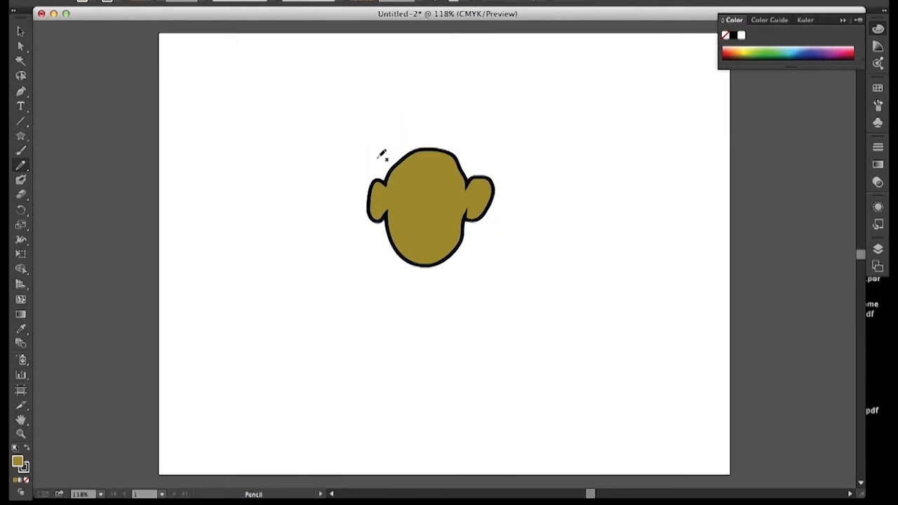
{"action": "mouse_move", "coordinate": [370, 144]}
{"action": "left_mouse_down"}
{"action": "mouse_move", "coordinate": [388, 191]}
{"action": "mouse_move", "coordinate": [420, 163]}
{"action": "mouse_move", "coordinate": [450, 163]}
{"action": "mouse_move", "coordinate": [463, 195]}
{"action": "mouse_move", "coordinate": [469, 172]}
{"action": "left_mouse_up"}
{"action": "mouse_move", "coordinate": [467, 127]}
{"action": "left_mouse_down"}
{"action": "mouse_move", "coordinate": [450, 99]}
{"action": "mouse_move", "coordinate": [437, 121]}
{"action": "mouse_move", "coordinate": [369, 141]}
{"action": "left_mouse_up"}
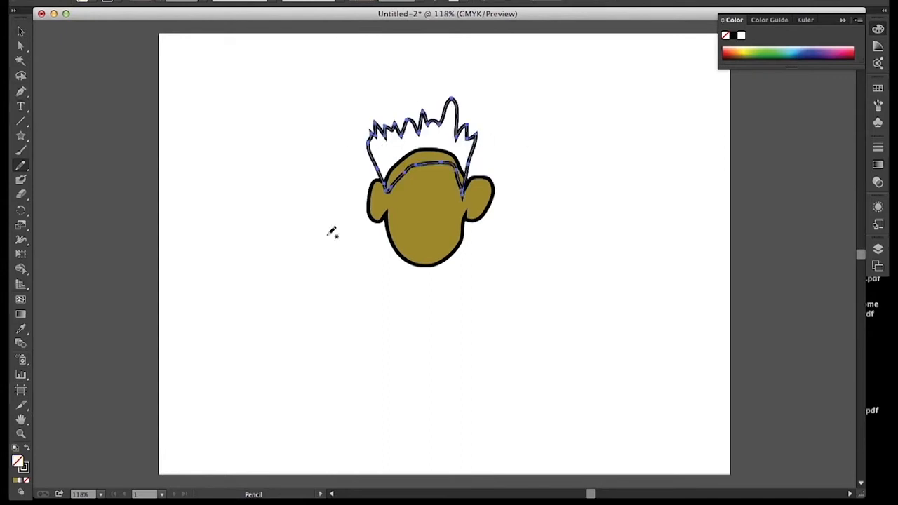
- Fill the hair with bright green, RGB 14, 224, 44, and redraw the left part of its hairline as a smooth curve
{"action": "double_click", "coordinate": [19, 464]}
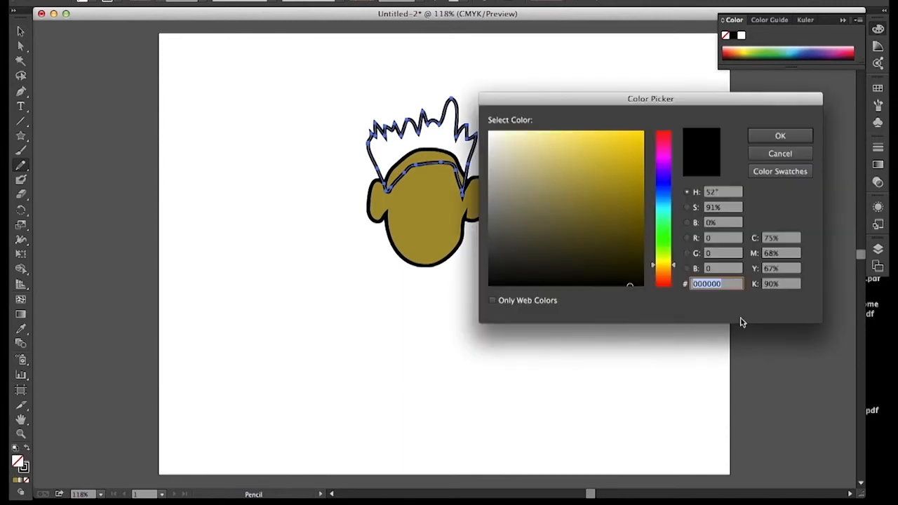
{"action": "left_click", "coordinate": [666, 259]}
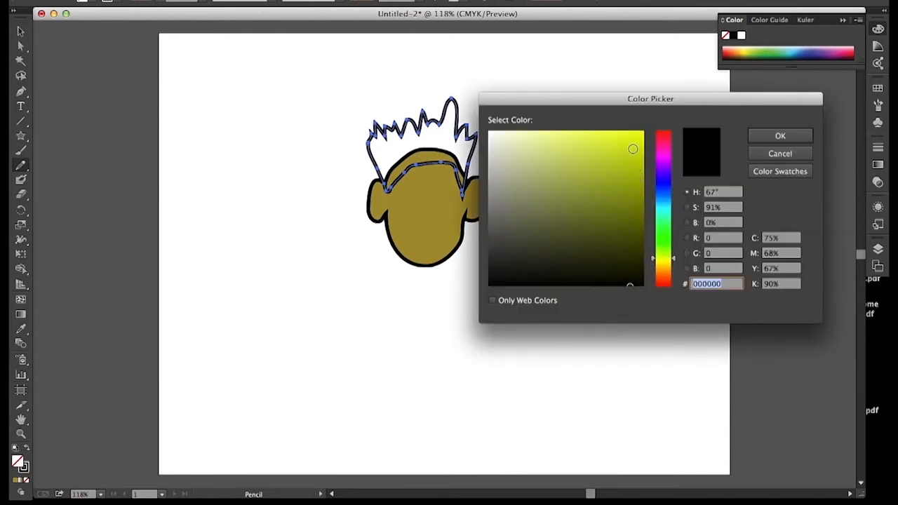
{"action": "left_click", "coordinate": [633, 149]}
{"action": "left_click", "coordinate": [660, 232]}
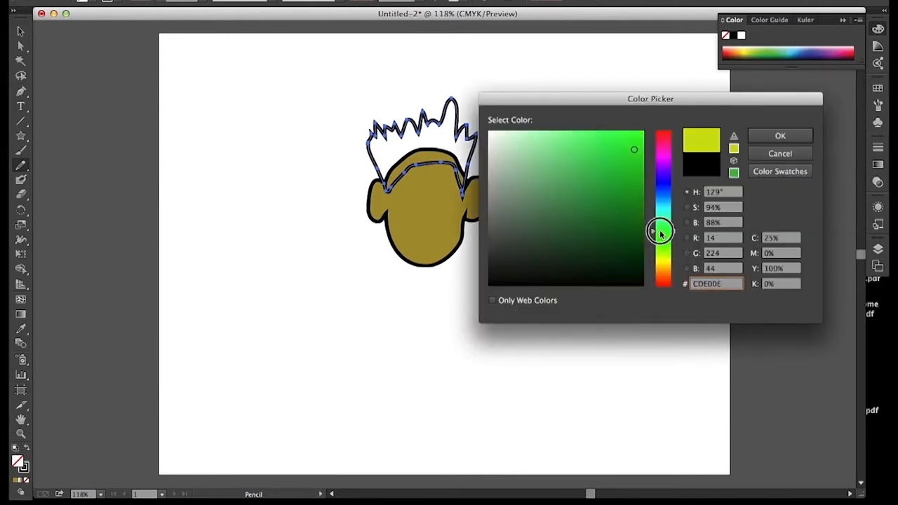
{"action": "left_click", "coordinate": [777, 135]}
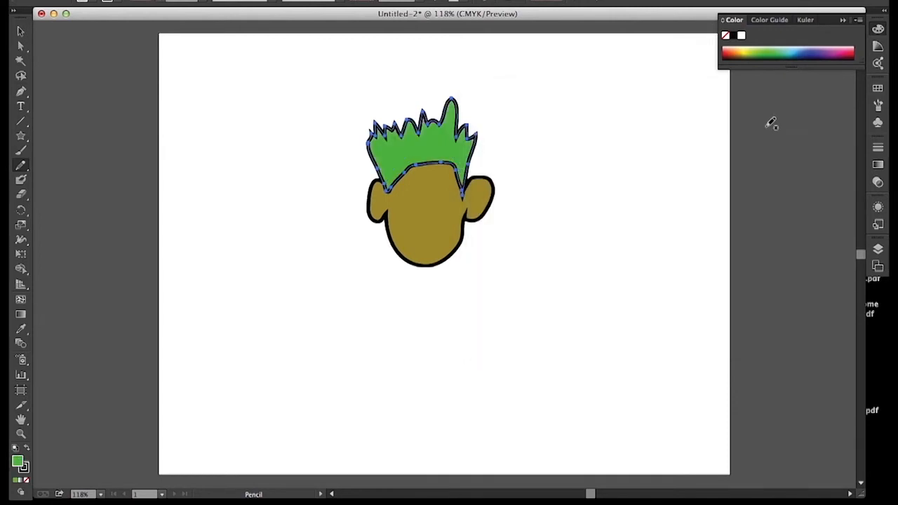
{"action": "mouse_move", "coordinate": [398, 181]}
{"action": "left_mouse_down"}
{"action": "mouse_move", "coordinate": [399, 164]}
{"action": "mouse_move", "coordinate": [438, 162]}
{"action": "left_mouse_up"}
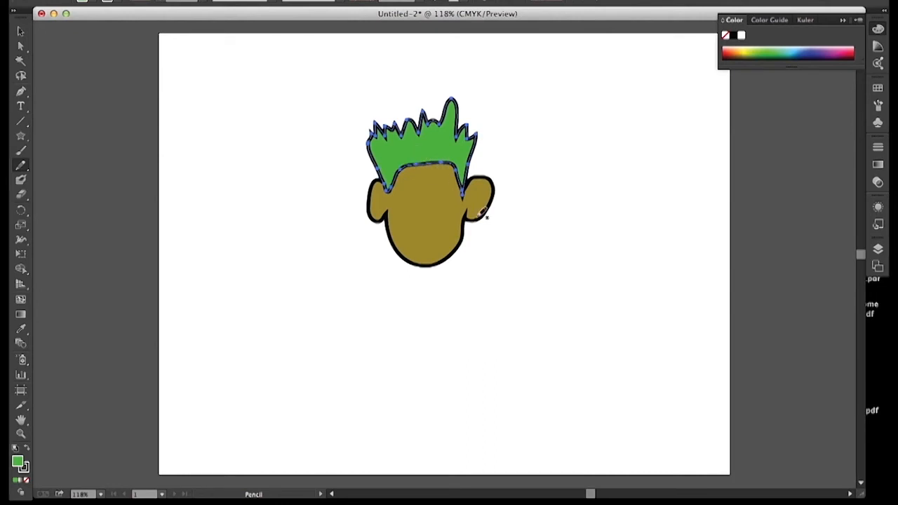
- Draw a closed T-shirt outline below the head with the Pencil tool and smooth its left shoulder line
{"action": "left_click", "coordinate": [339, 251], "text": "super"}
{"action": "mouse_move", "coordinate": [379, 279]}
{"action": "left_mouse_down"}
{"action": "mouse_move", "coordinate": [431, 296]}
{"action": "mouse_move", "coordinate": [467, 275]}
{"action": "mouse_move", "coordinate": [513, 275]}
{"action": "mouse_move", "coordinate": [558, 320]}
{"action": "mouse_move", "coordinate": [524, 356]}
{"action": "mouse_move", "coordinate": [492, 449]}
{"action": "mouse_move", "coordinate": [363, 431]}
{"action": "mouse_move", "coordinate": [370, 336]}
{"action": "mouse_move", "coordinate": [323, 332]}
{"action": "mouse_move", "coordinate": [328, 306]}
{"action": "mouse_move", "coordinate": [379, 280]}
{"action": "left_mouse_up"}
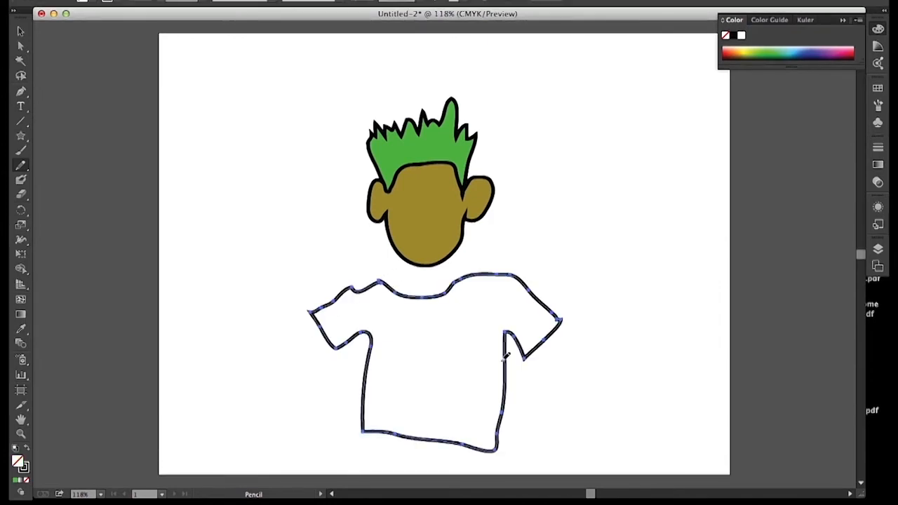
{"action": "left_click_drag", "start_coordinate": [335, 298], "coordinate": [377, 281]}
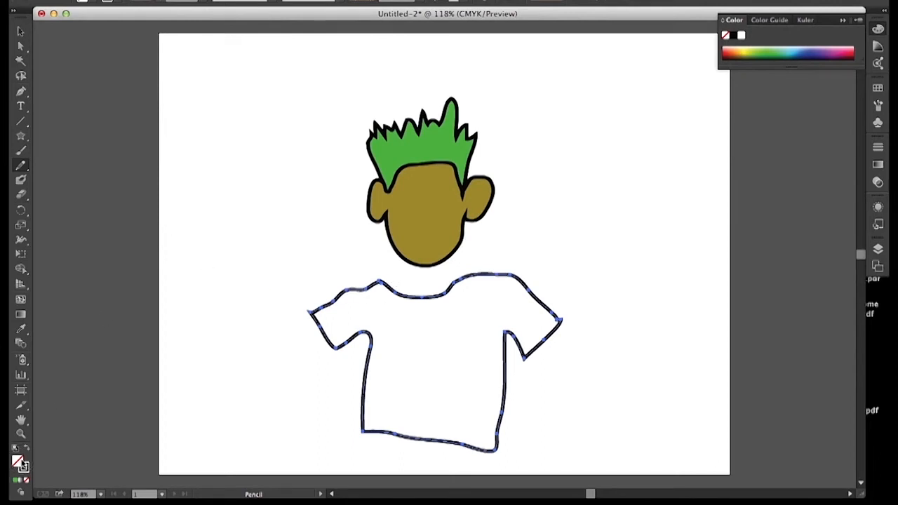
- Fill the T-shirt with orange-red, hex E2491A
{"action": "double_click", "coordinate": [23, 465]}
{"action": "left_click", "coordinate": [664, 279]}
{"action": "left_click_drag", "start_coordinate": [614, 230], "coordinate": [611, 204]}
{"action": "left_click", "coordinate": [628, 147]}
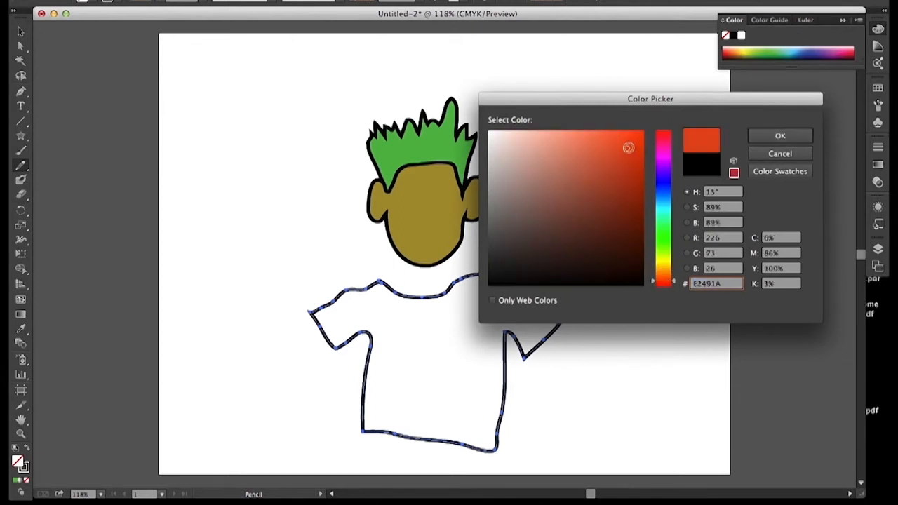
{"action": "left_click", "coordinate": [779, 136]}
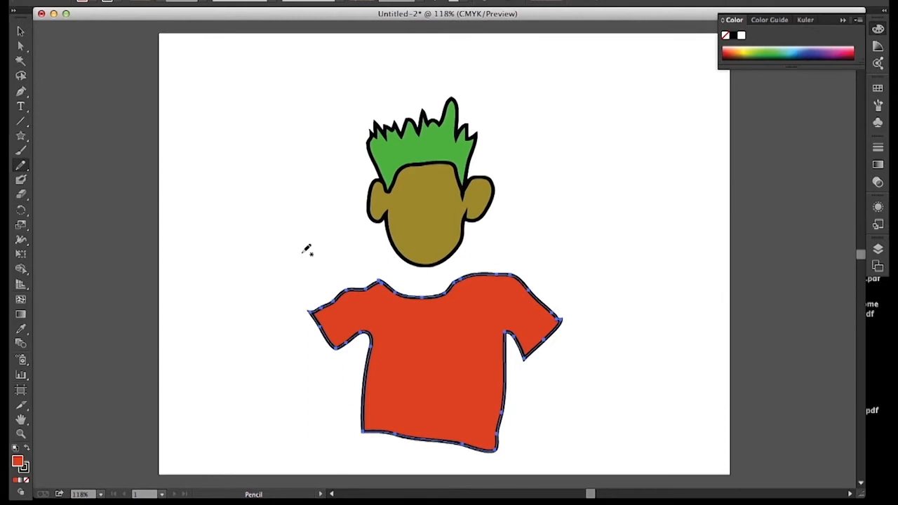
- Draw a neck shape from the chin into the T-shirt collar and fill it with dark olive, hex 776917
{"action": "left_click", "coordinate": [267, 168], "text": "super"}
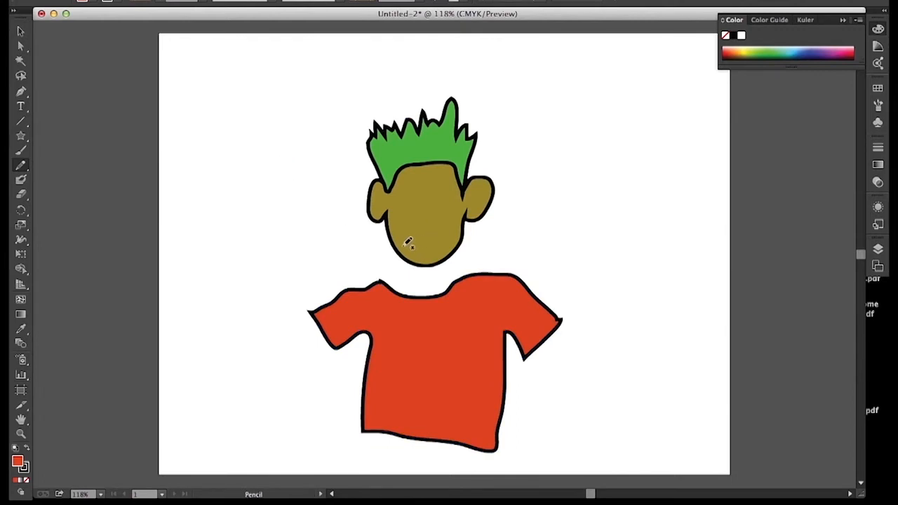
{"action": "mouse_move", "coordinate": [407, 242]}
{"action": "left_mouse_down"}
{"action": "mouse_move", "coordinate": [400, 274]}
{"action": "mouse_move", "coordinate": [379, 296]}
{"action": "mouse_move", "coordinate": [394, 316]}
{"action": "mouse_move", "coordinate": [449, 310]}
{"action": "mouse_move", "coordinate": [465, 293]}
{"action": "mouse_move", "coordinate": [448, 282]}
{"action": "mouse_move", "coordinate": [442, 246]}
{"action": "mouse_move", "coordinate": [406, 244]}
{"action": "left_mouse_up"}
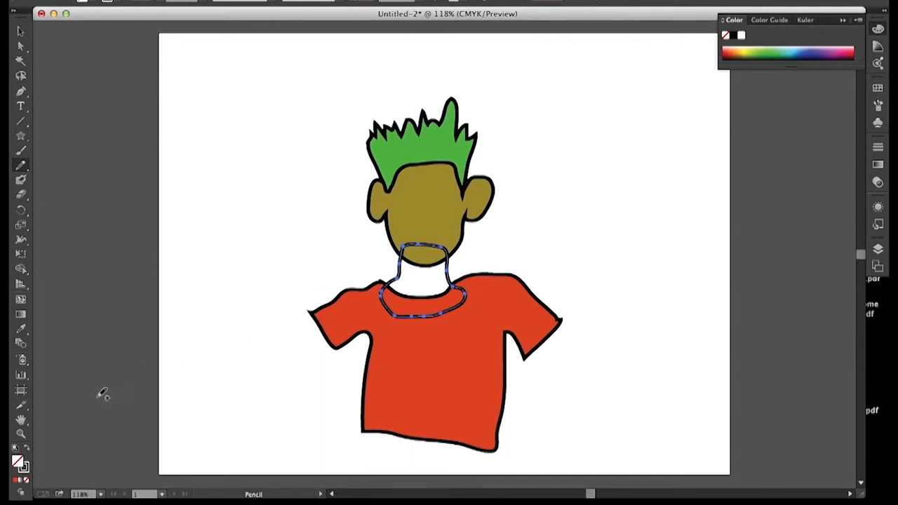
{"action": "double_click", "coordinate": [18, 461]}
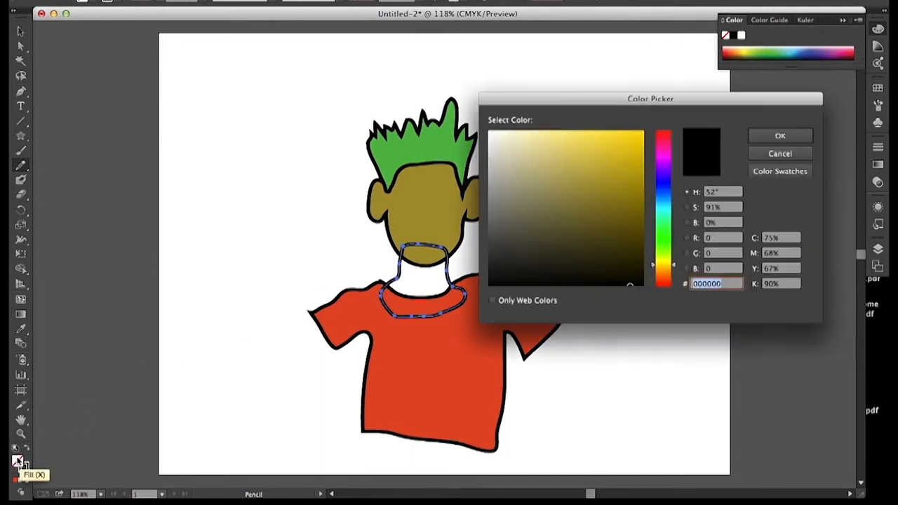
{"action": "left_click", "coordinate": [618, 211]}
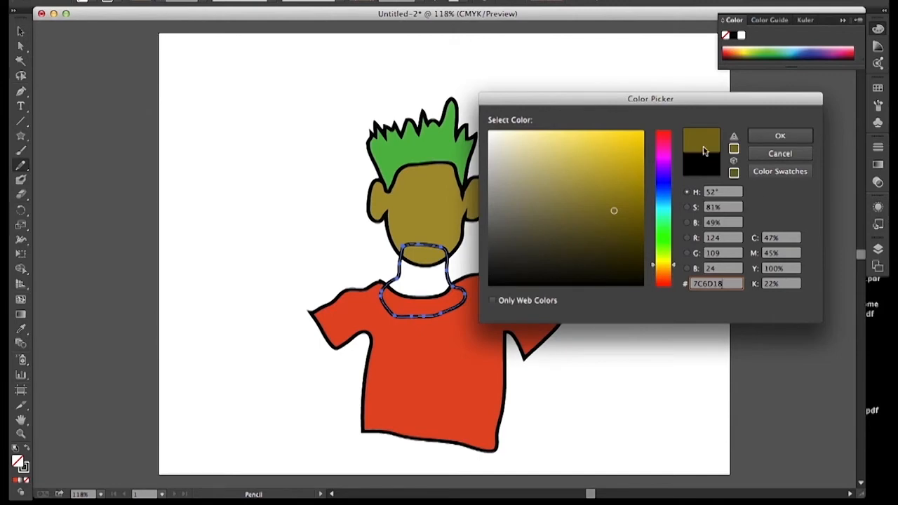
{"action": "left_click", "coordinate": [614, 212]}
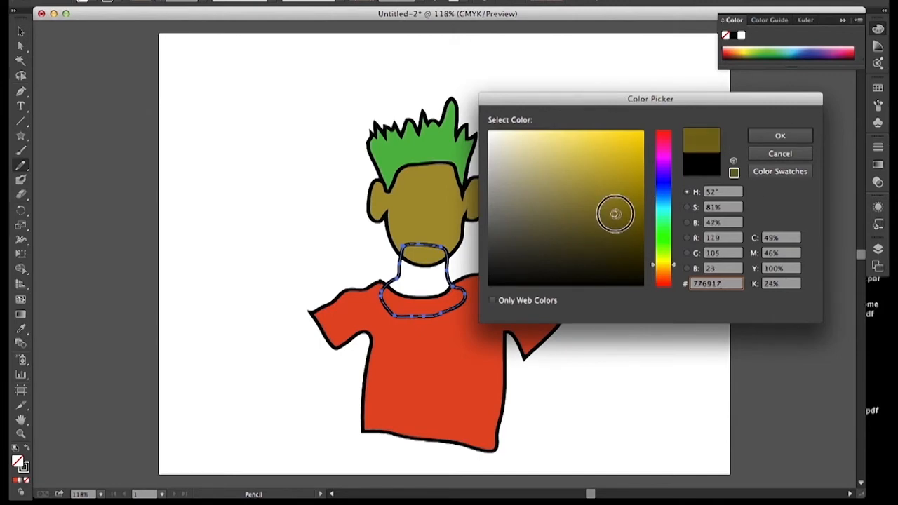
{"action": "left_click", "coordinate": [780, 138]}
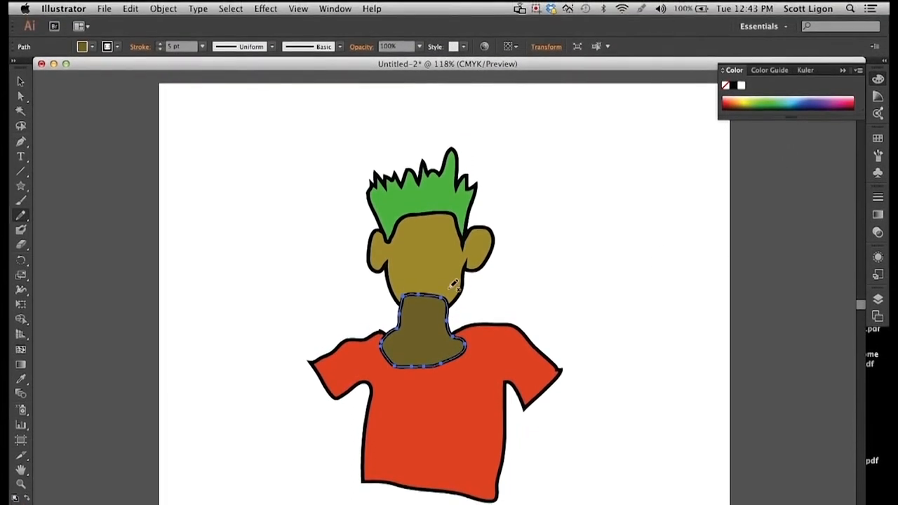
- Send the neck to the back, behind the head and the T-shirt
{"action": "left_click", "coordinate": [172, 15]}
{"action": "mouse_move", "coordinate": [239, 42]}
{"action": "left_click", "coordinate": [309, 76]}
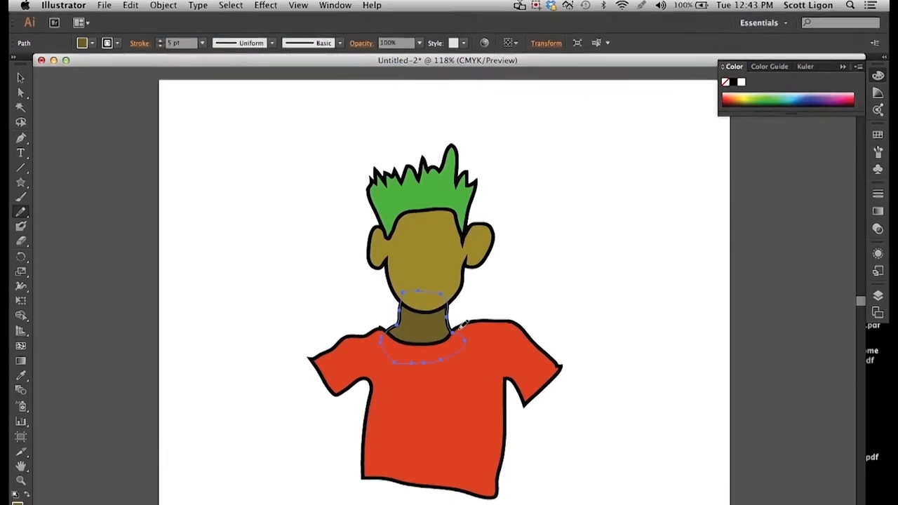
- Draw a bent arm with a hand from the left sleeve and fill it with the face colour using the Eyedropper
{"action": "key", "text": "super+shift+a"}
{"action": "left_click", "coordinate": [331, 321]}
{"action": "mouse_move", "coordinate": [311, 318]}
{"action": "left_mouse_down"}
{"action": "mouse_move", "coordinate": [253, 353]}
{"action": "mouse_move", "coordinate": [265, 423]}
{"action": "mouse_move", "coordinate": [258, 461]}
{"action": "mouse_move", "coordinate": [287, 462]}
{"action": "mouse_move", "coordinate": [306, 450]}
{"action": "mouse_move", "coordinate": [289, 432]}
{"action": "mouse_move", "coordinate": [281, 372]}
{"action": "mouse_move", "coordinate": [325, 315]}
{"action": "left_mouse_up"}
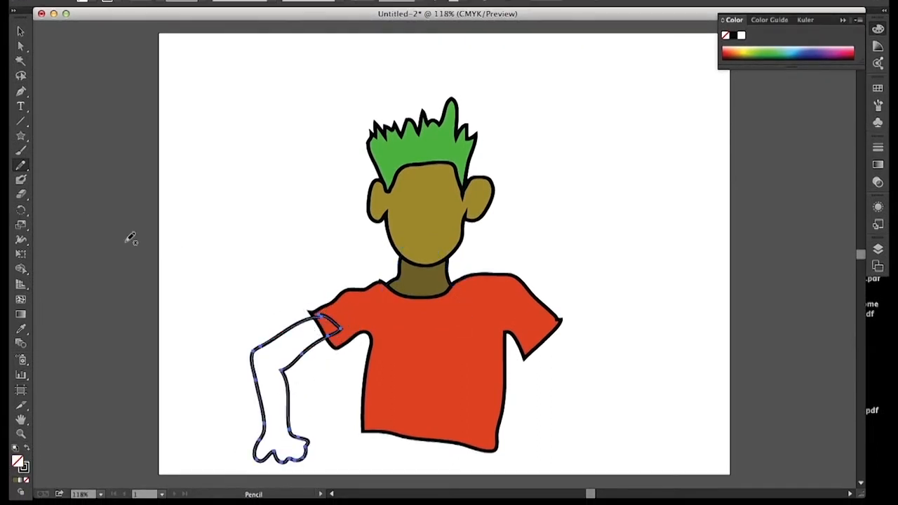
{"action": "left_click", "coordinate": [20, 328]}
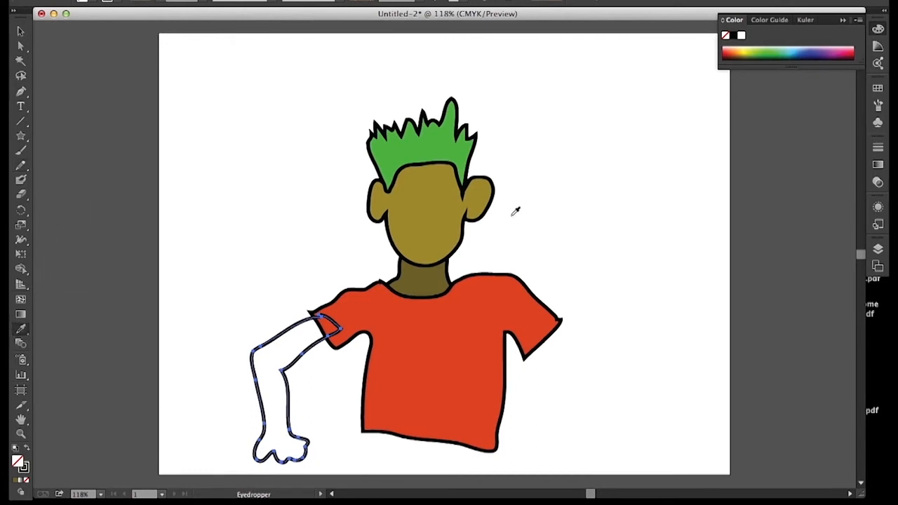
{"action": "left_click", "coordinate": [419, 207]}
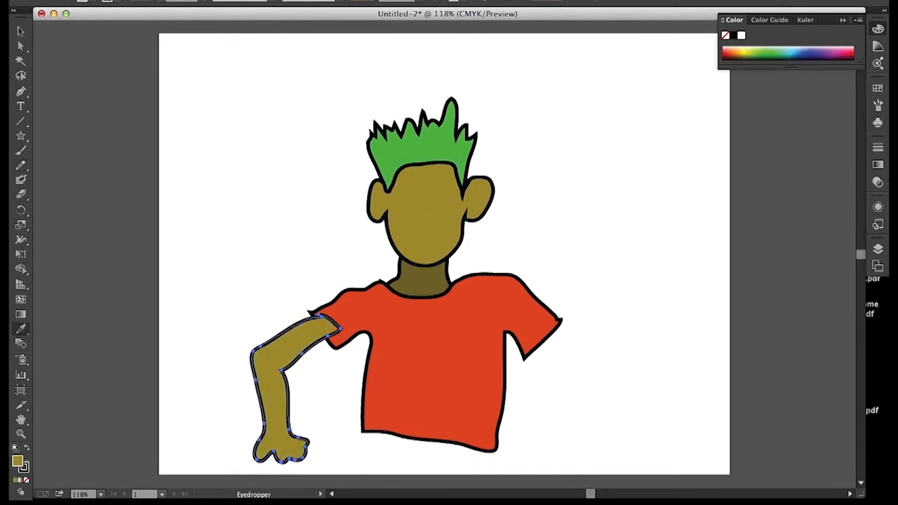
- Send the left arm to the back so the sleeve overlaps it
{"action": "left_click", "coordinate": [164, 15]}
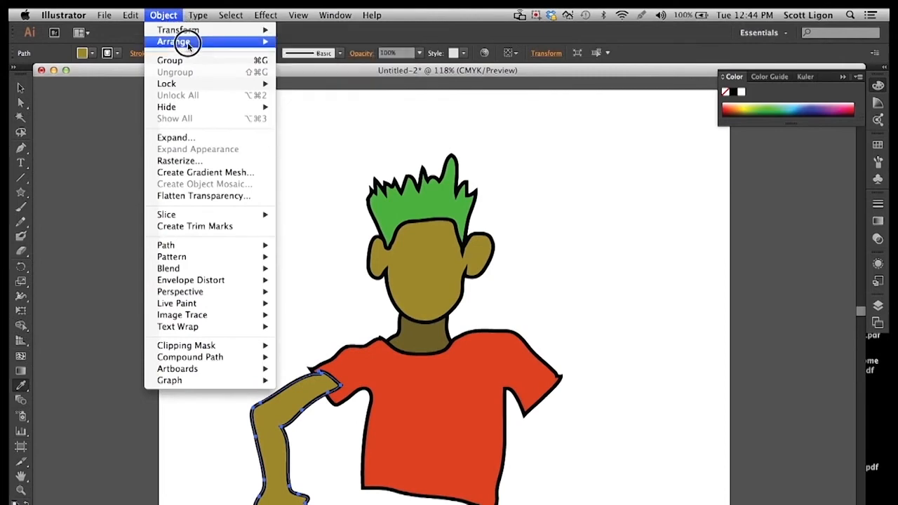
{"action": "mouse_move", "coordinate": [176, 42]}
{"action": "left_click", "coordinate": [312, 76]}
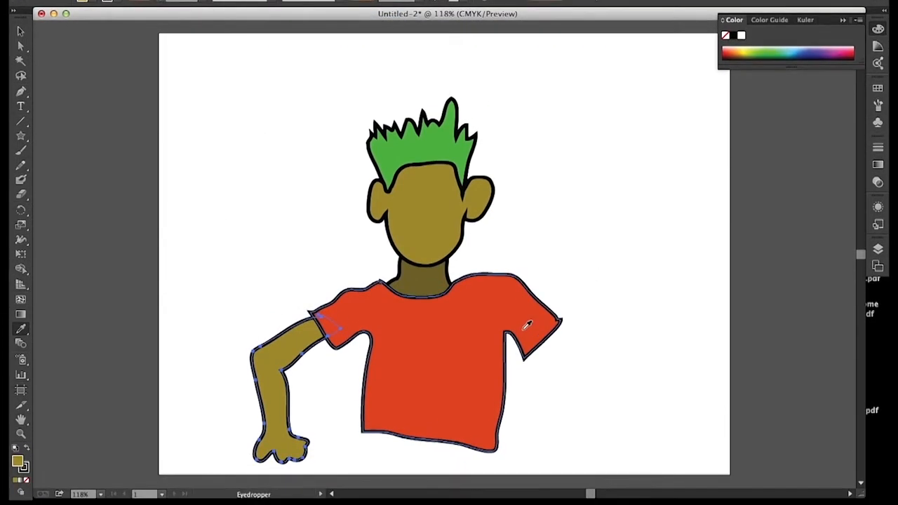
- Draw an arm and hand from the right sleeve, smooth its inner elbow, and give it the face's fill colour
{"action": "left_click", "coordinate": [20, 165]}
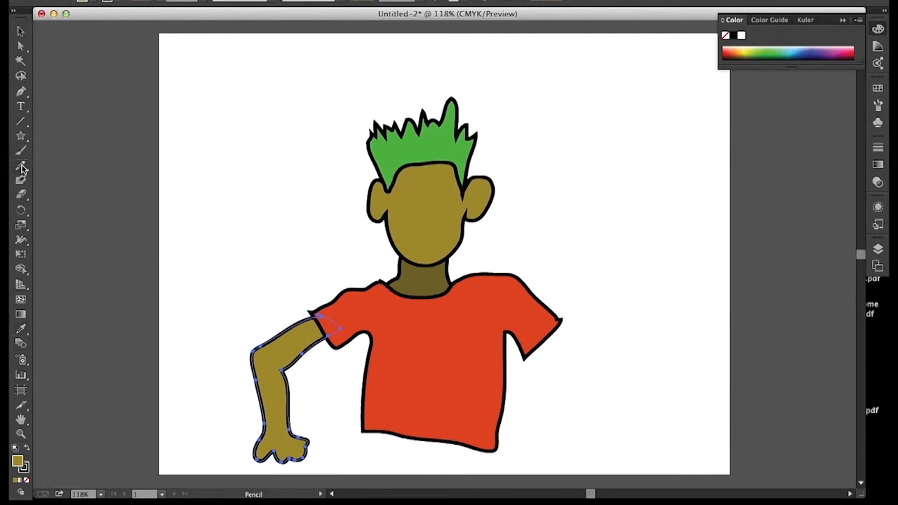
{"action": "mouse_move", "coordinate": [531, 338]}
{"action": "left_mouse_down"}
{"action": "mouse_move", "coordinate": [561, 426]}
{"action": "mouse_move", "coordinate": [513, 454]}
{"action": "mouse_move", "coordinate": [527, 472]}
{"action": "mouse_move", "coordinate": [541, 473]}
{"action": "mouse_move", "coordinate": [596, 423]}
{"action": "mouse_move", "coordinate": [566, 345]}
{"action": "mouse_move", "coordinate": [545, 325]}
{"action": "mouse_move", "coordinate": [527, 352]}
{"action": "mouse_move", "coordinate": [537, 340]}
{"action": "left_mouse_up"}
{"action": "left_click_drag", "start_coordinate": [533, 443], "coordinate": [561, 411]}
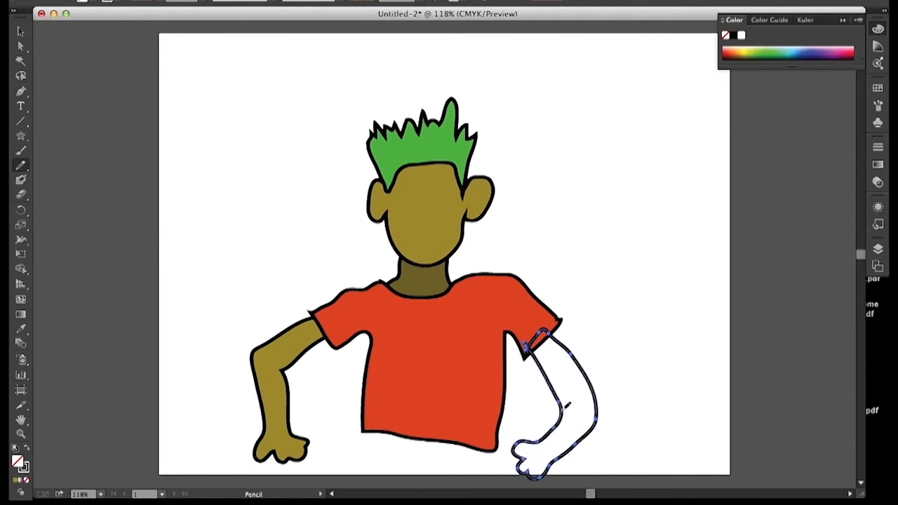
{"action": "mouse_move", "coordinate": [545, 358]}
{"action": "left_mouse_down"}
{"action": "mouse_move", "coordinate": [542, 375]}
{"action": "mouse_move", "coordinate": [568, 414]}
{"action": "left_mouse_up"}
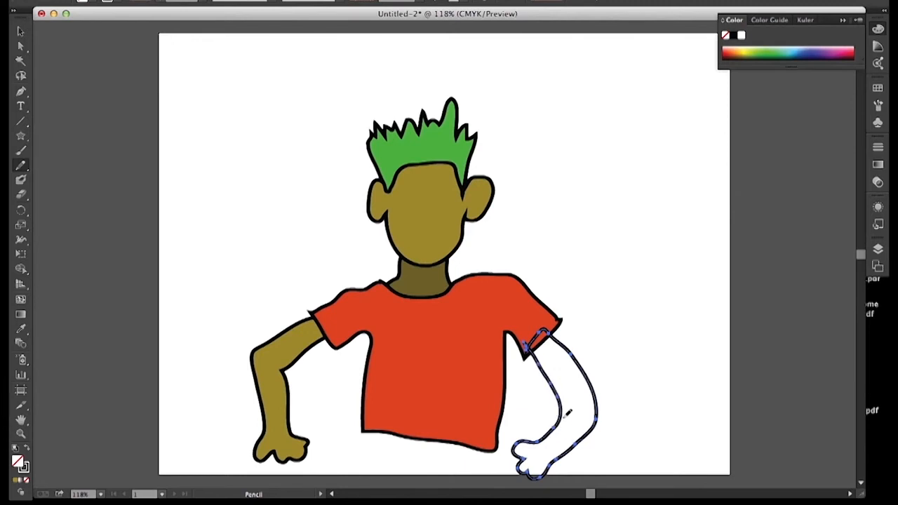
{"action": "mouse_move", "coordinate": [550, 323]}
{"action": "left_mouse_down"}
{"action": "mouse_move", "coordinate": [586, 359]}
{"action": "mouse_move", "coordinate": [568, 335]}
{"action": "mouse_move", "coordinate": [571, 356]}
{"action": "mouse_move", "coordinate": [547, 325]}
{"action": "left_mouse_up"}
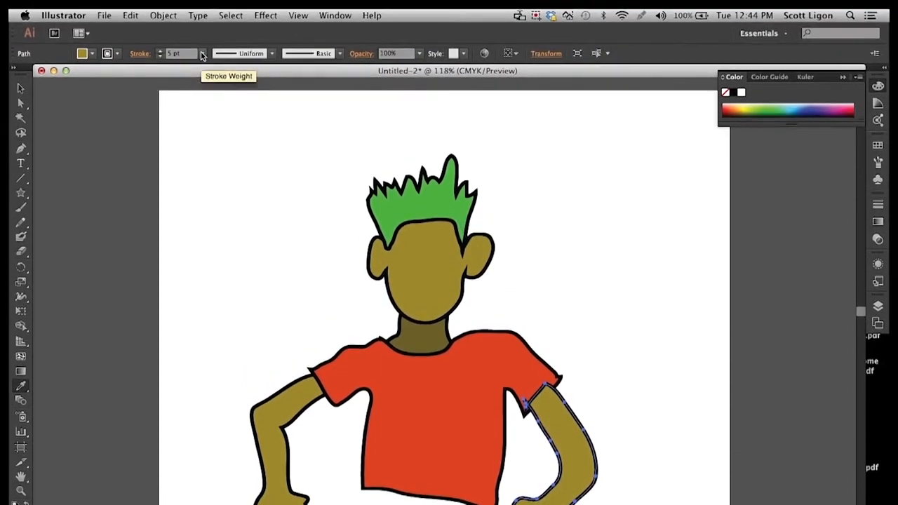
- Send the right arm to the back, behind the T-shirt sleeve
{"action": "left_click", "coordinate": [163, 14]}
{"action": "mouse_move", "coordinate": [231, 40]}
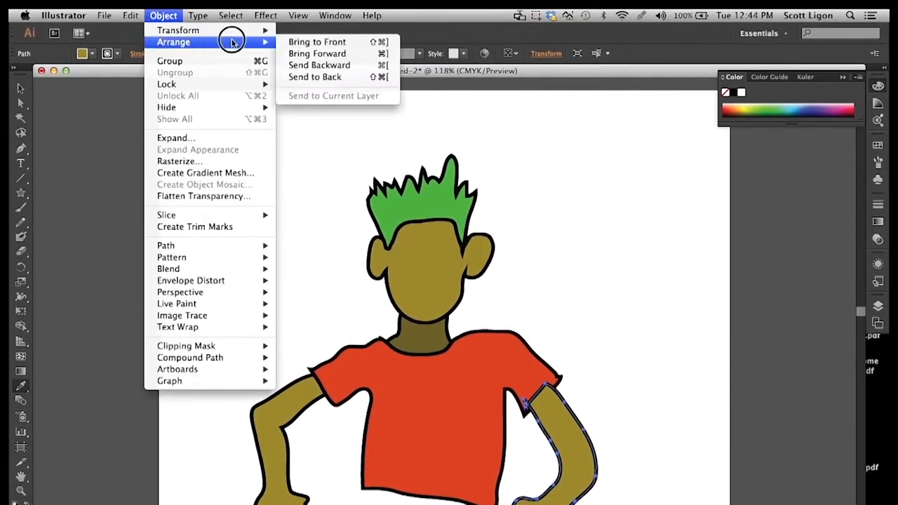
{"action": "left_click", "coordinate": [316, 77]}
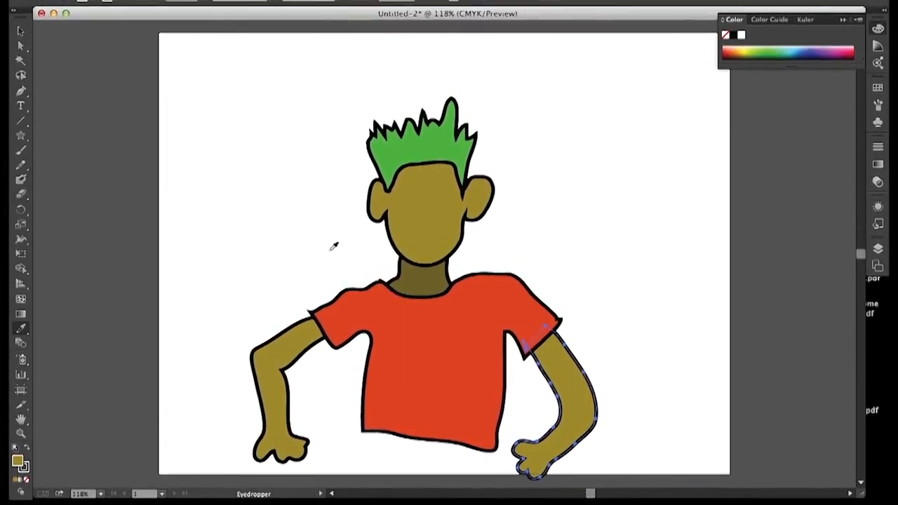
- Set the stroke weight to 3 pt and draw the mouth, chin line, two upper eye lines and nose with the Pencil tool
{"action": "left_click", "coordinate": [21, 164]}
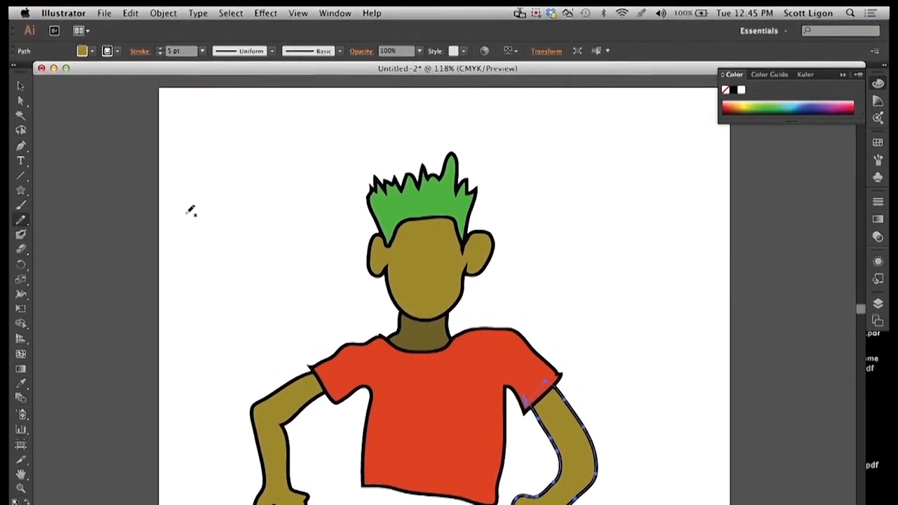
{"action": "left_click", "coordinate": [160, 54]}
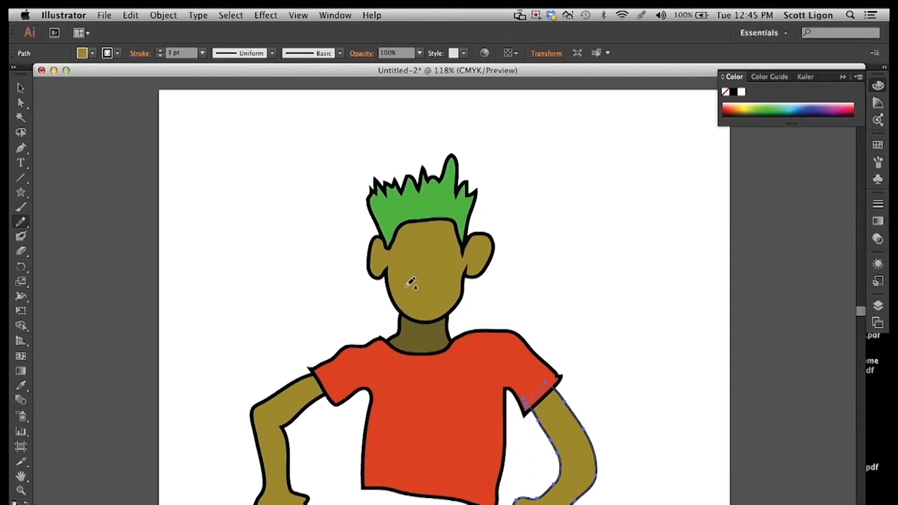
{"action": "mouse_move", "coordinate": [411, 287]}
{"action": "left_mouse_down"}
{"action": "mouse_move", "coordinate": [444, 295]}
{"action": "mouse_move", "coordinate": [424, 301]}
{"action": "mouse_move", "coordinate": [432, 301]}
{"action": "left_mouse_up"}
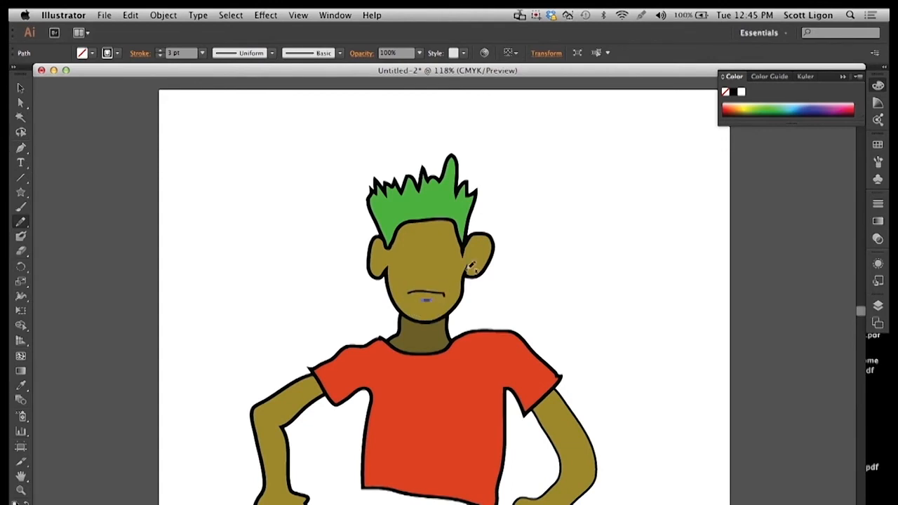
{"action": "mouse_move", "coordinate": [401, 248]}
{"action": "left_mouse_down"}
{"action": "mouse_move", "coordinate": [449, 247]}
{"action": "mouse_move", "coordinate": [425, 281]}
{"action": "left_mouse_up"}
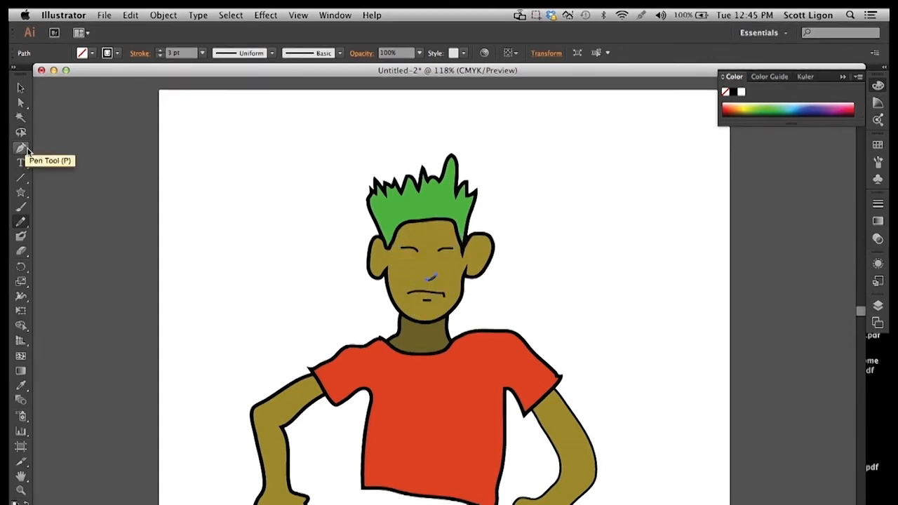
- Draw a small circle under the left eye line with the Ellipse tool
{"action": "left_click_drag", "start_coordinate": [21, 192], "coordinate": [62, 221]}
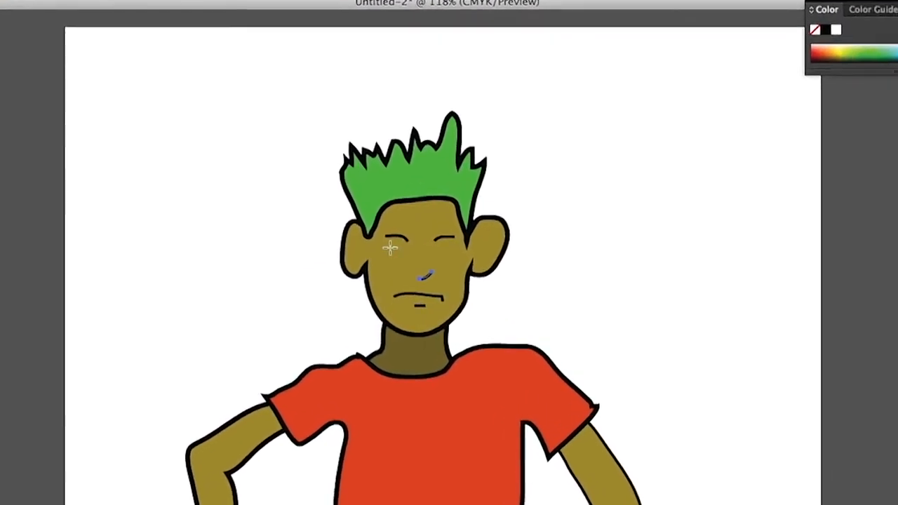
{"action": "left_click_drag", "start_coordinate": [386, 237], "coordinate": [395, 251]}
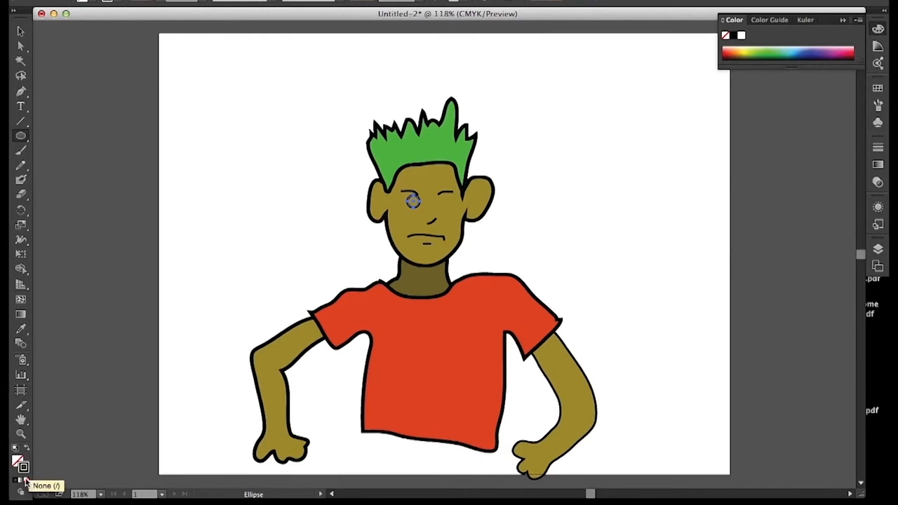
- Give the small eye circle a solid black (000000) fill and no stroke
{"action": "left_click", "coordinate": [26, 483]}
{"action": "left_click", "coordinate": [15, 483]}
{"action": "double_click", "coordinate": [20, 464]}
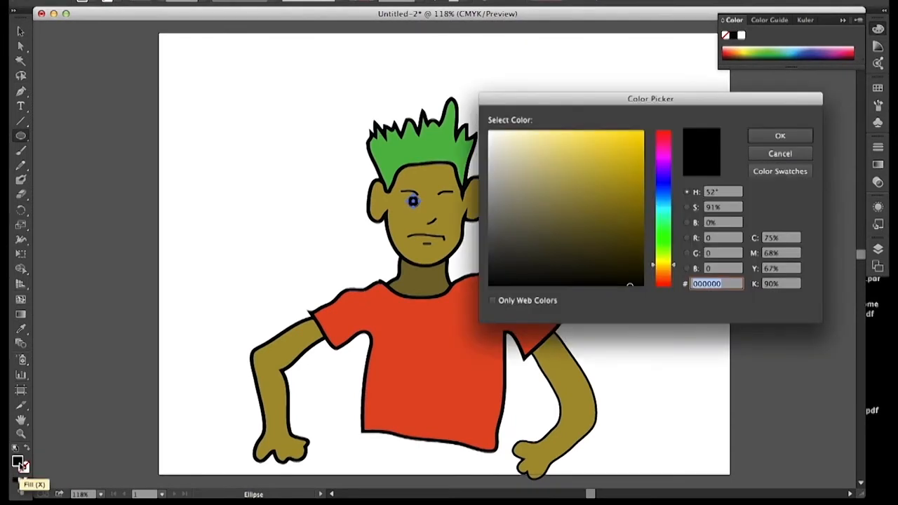
{"action": "left_click_drag", "start_coordinate": [595, 268], "coordinate": [649, 287]}
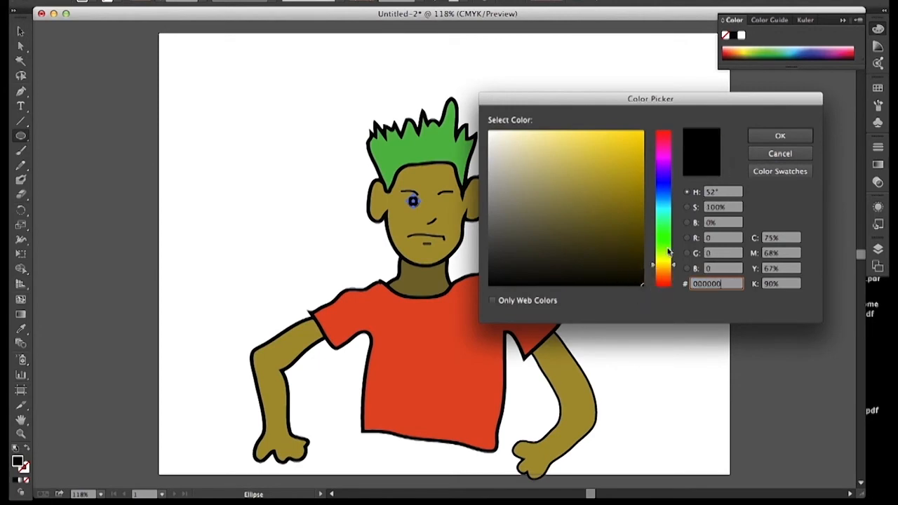
{"action": "left_click", "coordinate": [780, 135]}
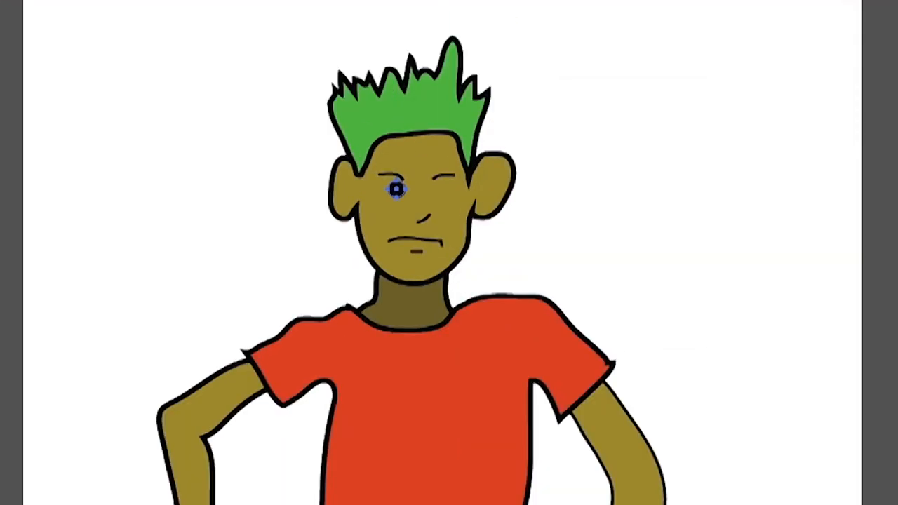
- Nudge the black eye left to sit beneath its upper line, and duplicate it straight across beneath the other eye line
{"action": "key", "text": "v"}
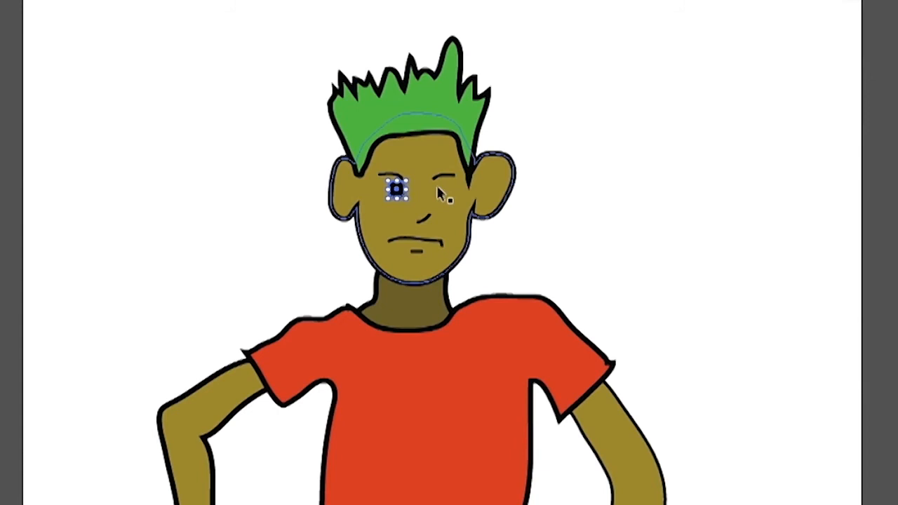
{"action": "key", "text": "Left"}
{"action": "key", "text": "Left"}
{"action": "key", "text": "Left"}
{"action": "key", "text": "Left"}
{"action": "key", "text": "Left"}
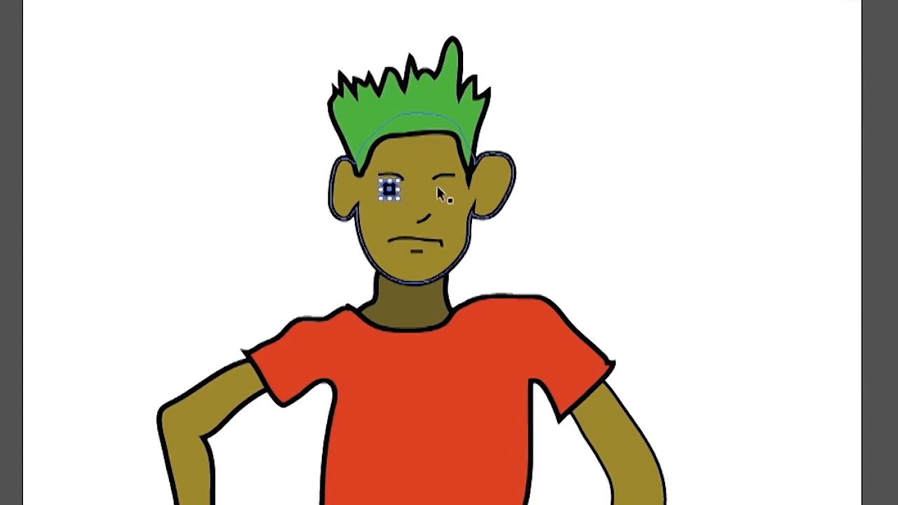
{"action": "key", "text": "Left"}
{"action": "key", "text": "Right"}
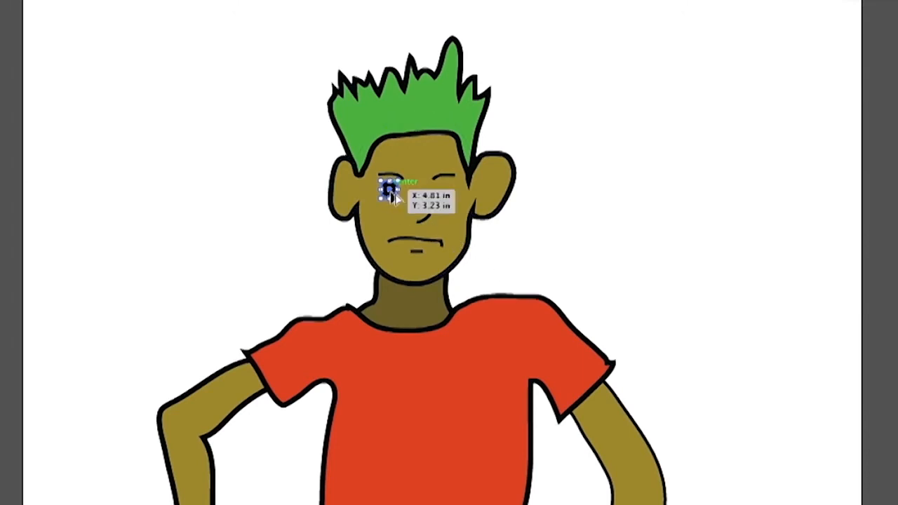
{"action": "left_click_drag", "start_coordinate": [393, 195], "coordinate": [442, 195]}
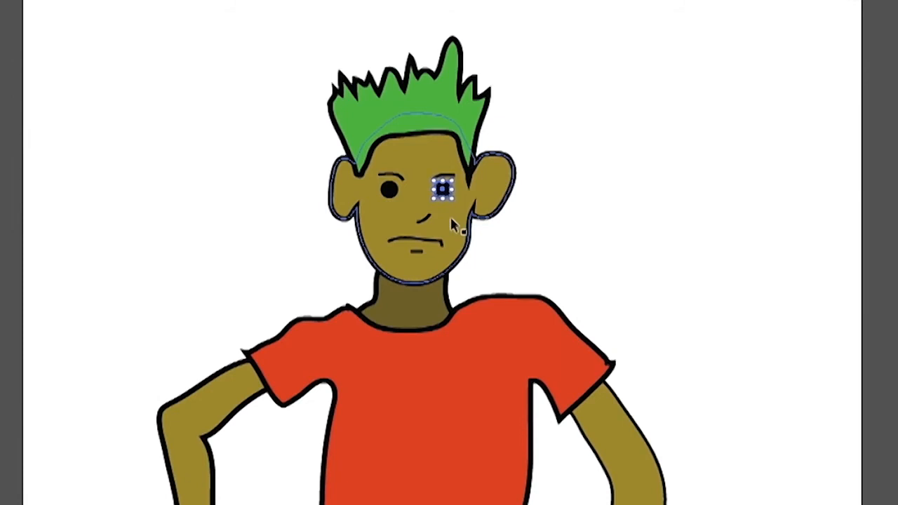
{"action": "left_click", "coordinate": [583, 133]}
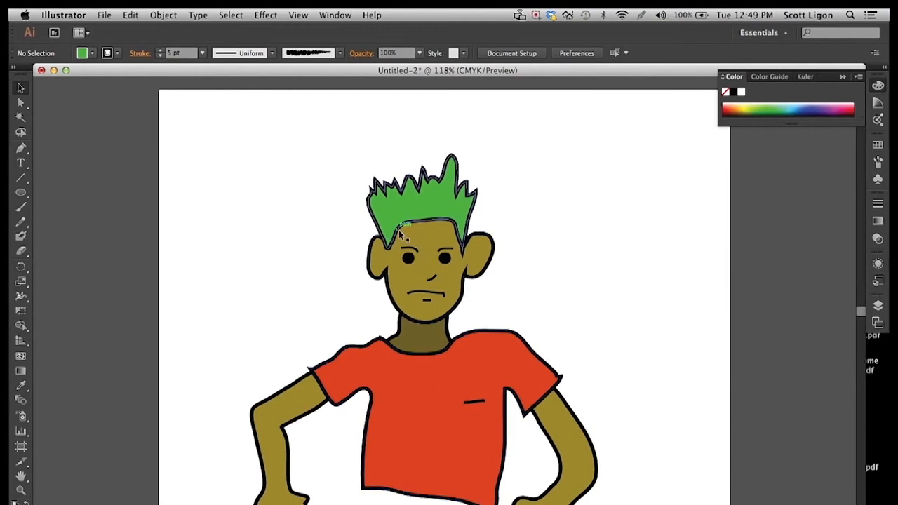
- Try moving the green hair off the head on its own, and undo the move
{"action": "left_click_drag", "start_coordinate": [411, 195], "coordinate": [245, 200]}
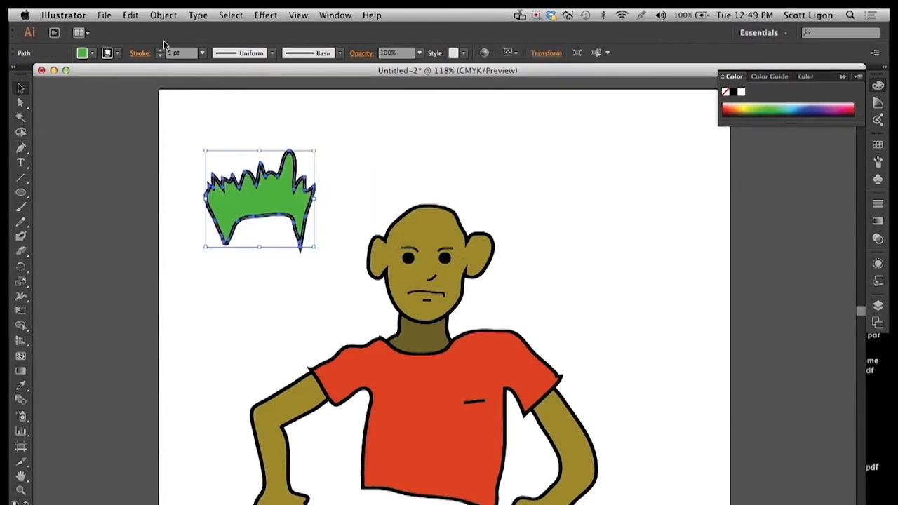
{"action": "left_click", "coordinate": [132, 15]}
{"action": "left_click", "coordinate": [140, 30]}
{"action": "left_click", "coordinate": [333, 208]}
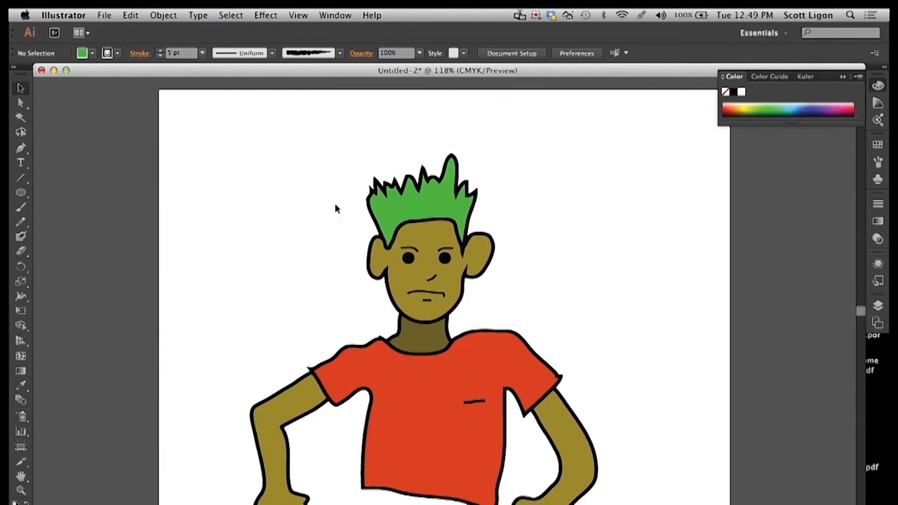
- Try selecting the character's parts one by one, and try enclosing the whole figure in a single selection, deselecting after each
{"action": "left_click", "coordinate": [415, 211]}
{"action": "left_click", "coordinate": [423, 234], "text": "shift"}
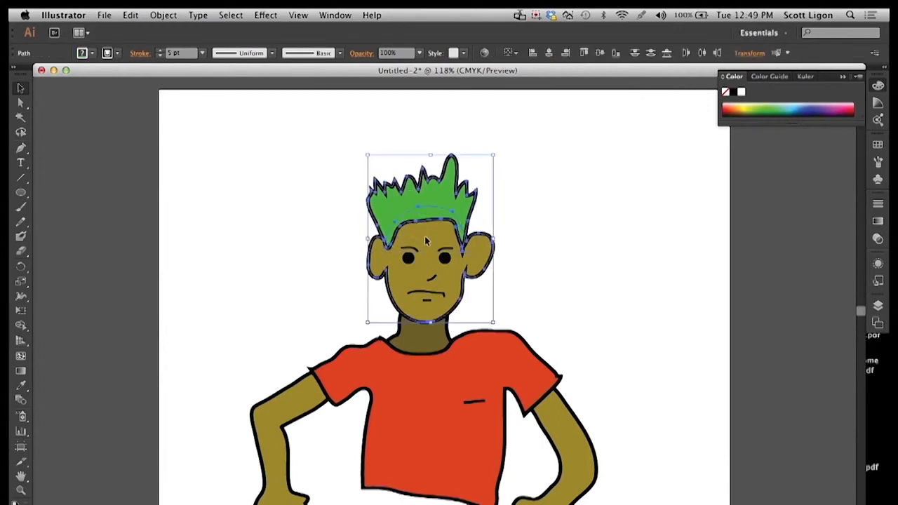
{"action": "left_click", "coordinate": [430, 384], "text": "shift"}
{"action": "left_click", "coordinate": [208, 167]}
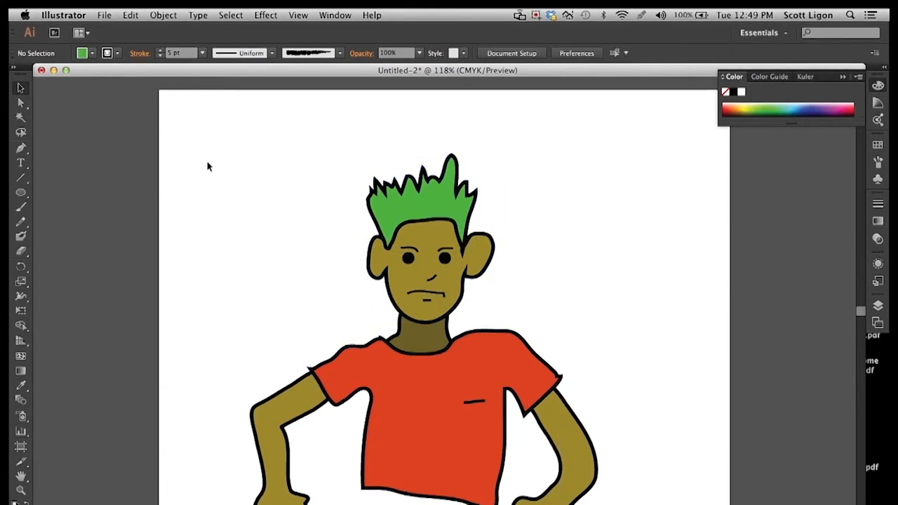
{"action": "left_click_drag", "start_coordinate": [193, 131], "coordinate": [589, 493]}
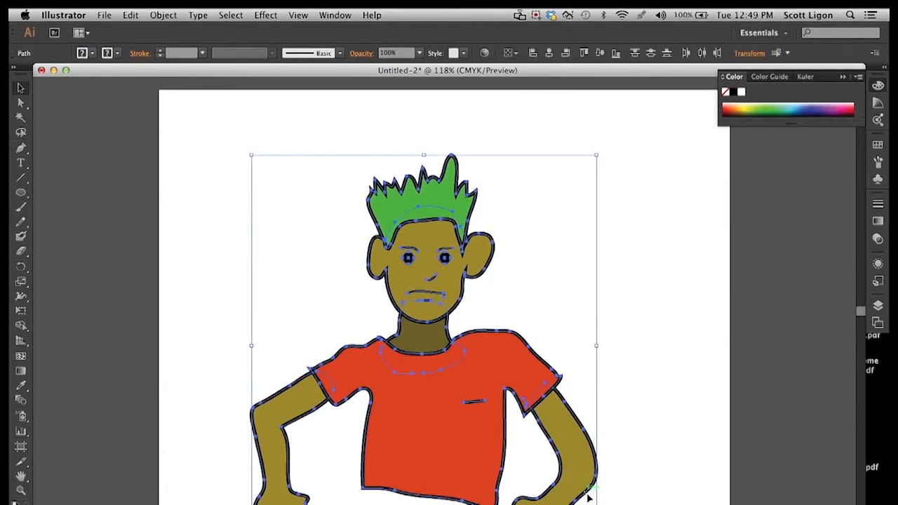
{"action": "left_click", "coordinate": [648, 475]}
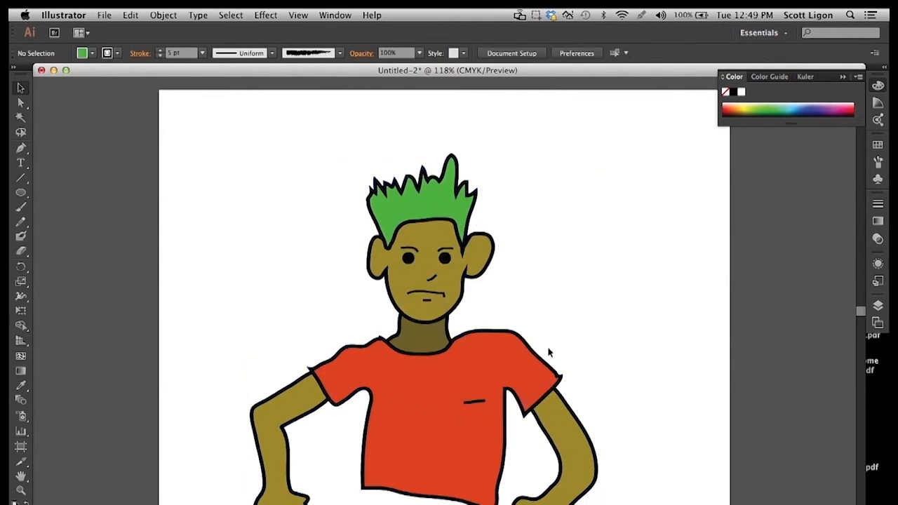
- Select all the artwork and group it into one object
{"action": "left_click", "coordinate": [240, 14]}
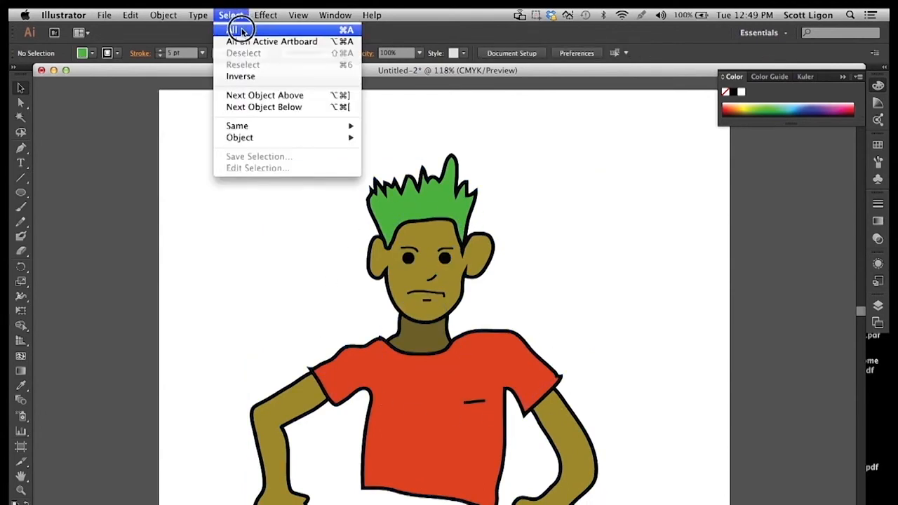
{"action": "left_click", "coordinate": [241, 31]}
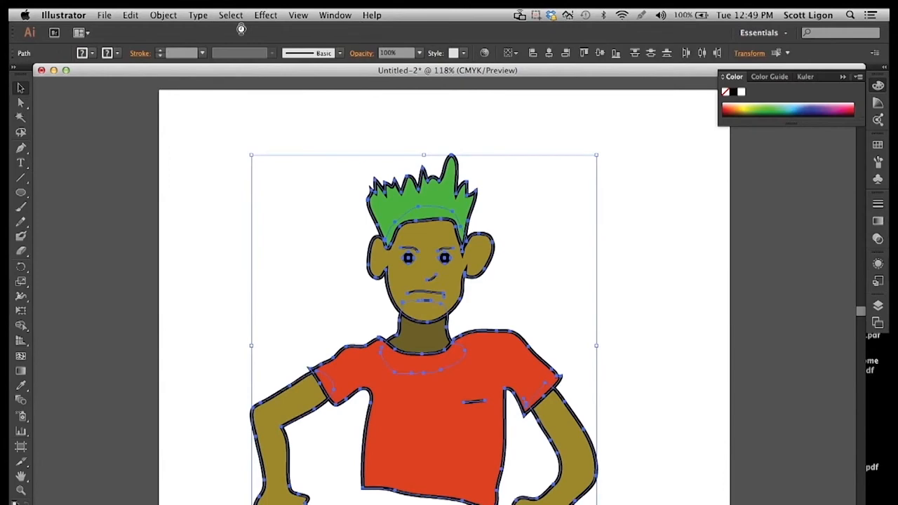
{"action": "left_click", "coordinate": [162, 15]}
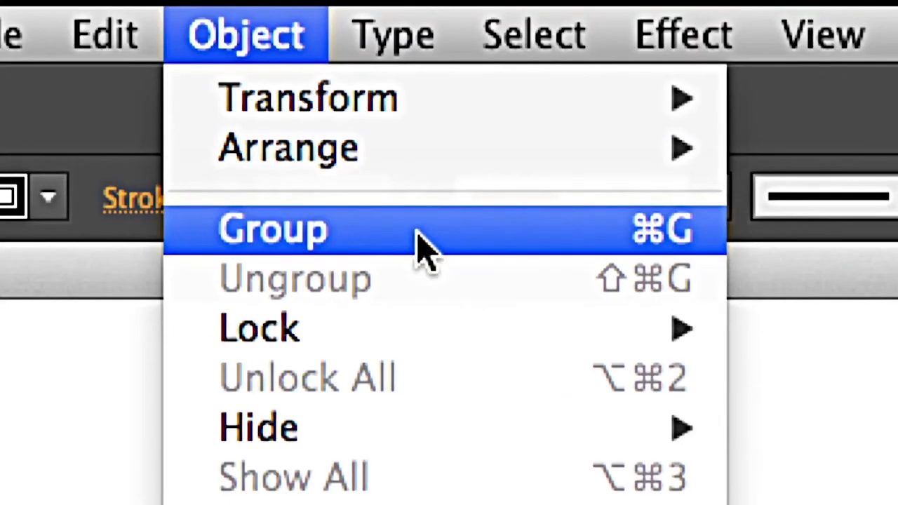
{"action": "left_click", "coordinate": [335, 232]}
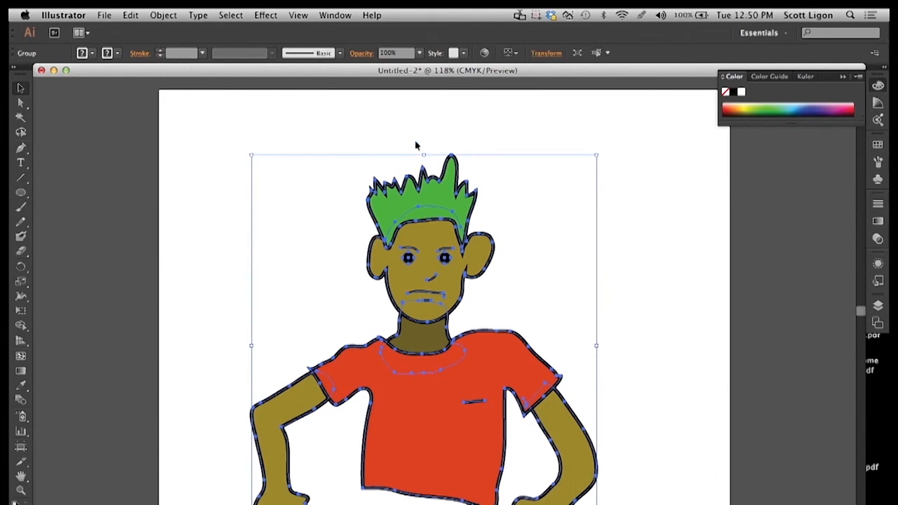
- Try moving the grouped character around the artboard and scaling it down proportionally, and undo the scaling
{"action": "left_click_drag", "start_coordinate": [438, 204], "coordinate": [347, 174]}
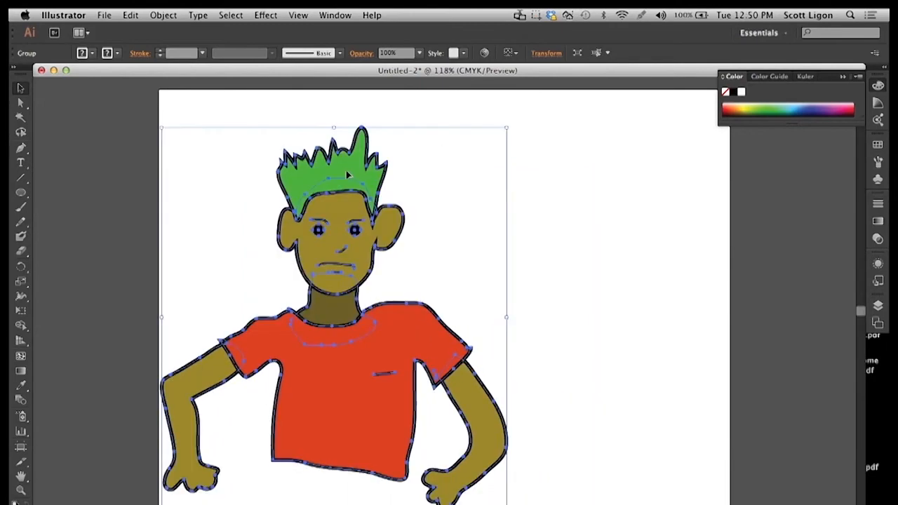
{"action": "left_click_drag", "start_coordinate": [337, 224], "coordinate": [435, 258]}
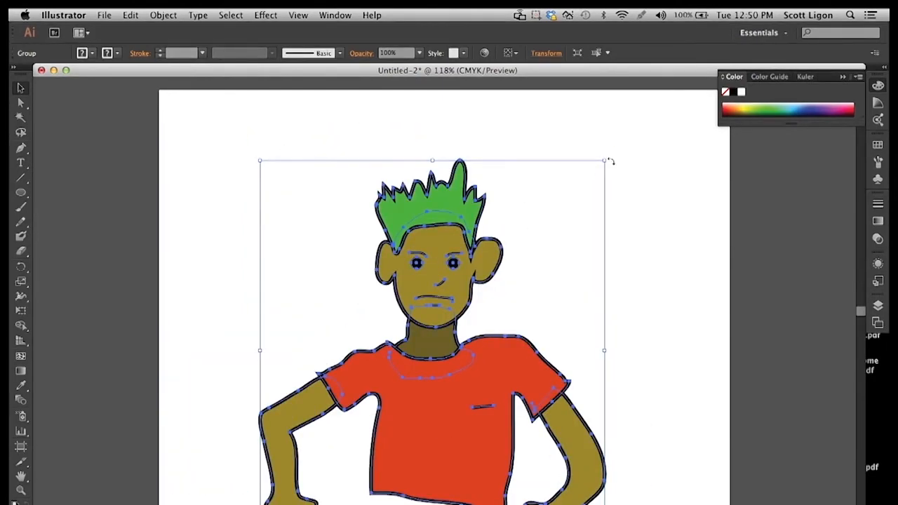
{"action": "left_click_drag", "start_coordinate": [605, 162], "coordinate": [538, 268]}
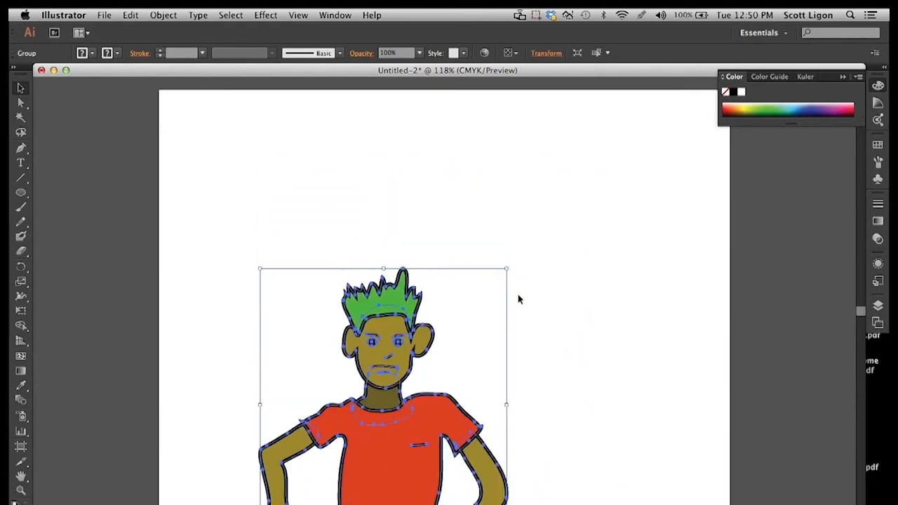
{"action": "left_click", "coordinate": [134, 14]}
{"action": "left_click", "coordinate": [143, 29]}
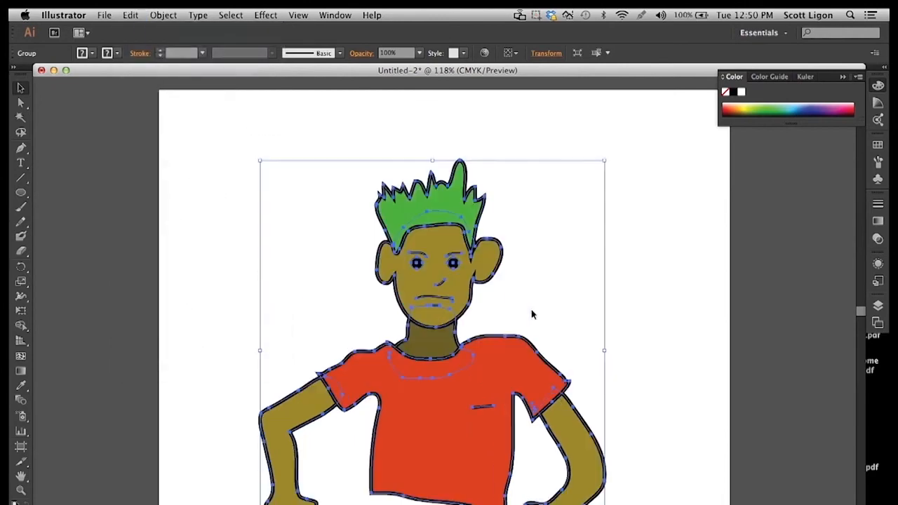
- Reposition the grouped character so it sits near the middle of the artboard, with both hands inside the page
{"action": "left_click_drag", "start_coordinate": [442, 279], "coordinate": [532, 248]}
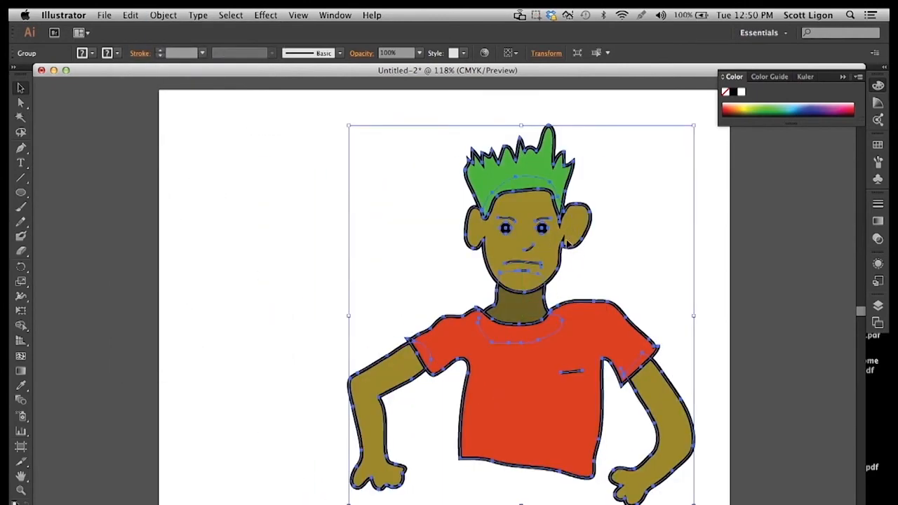
{"action": "left_click_drag", "start_coordinate": [543, 215], "coordinate": [440, 215]}
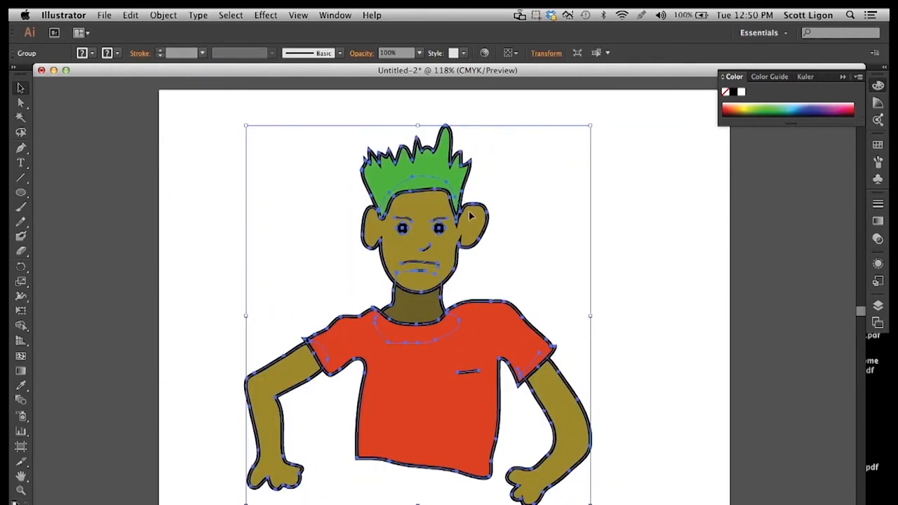
{"action": "left_click_drag", "start_coordinate": [449, 379], "coordinate": [483, 371]}
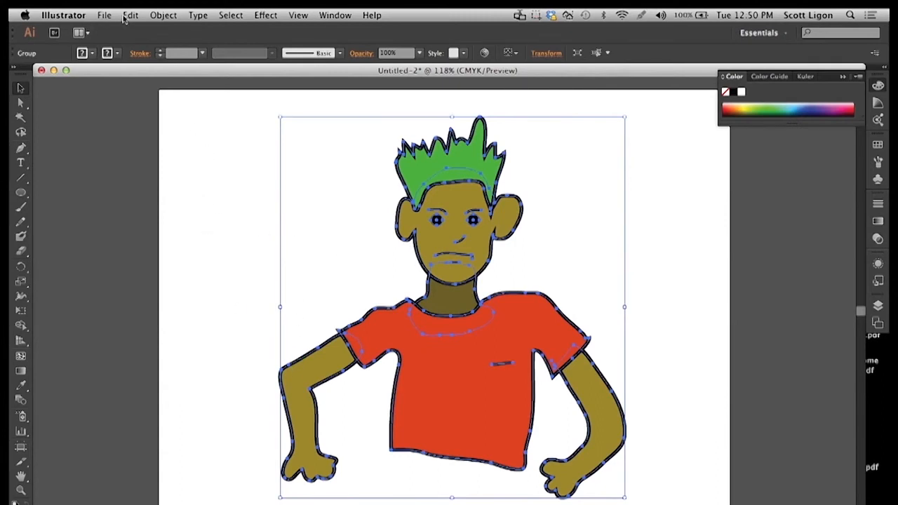
- Ungroup the character and clear the selection
{"action": "left_click", "coordinate": [162, 15]}
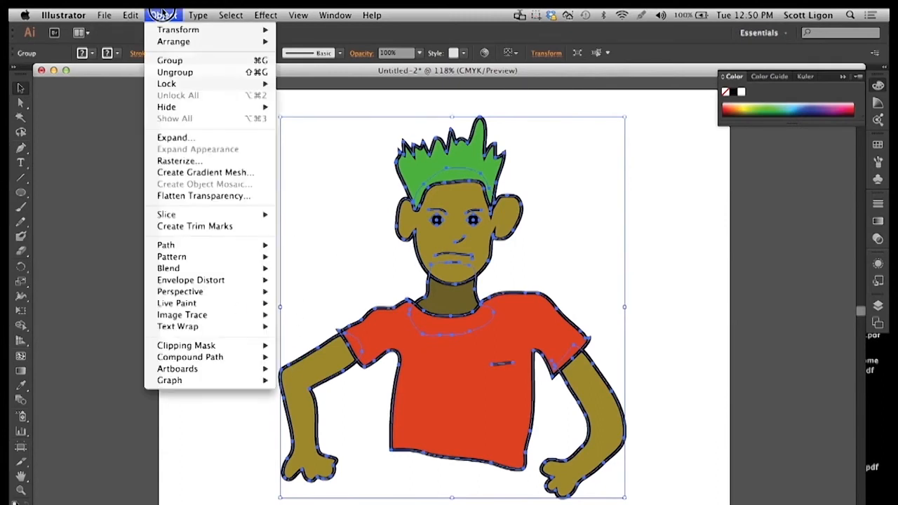
{"action": "left_click", "coordinate": [176, 73]}
{"action": "left_click", "coordinate": [215, 138]}
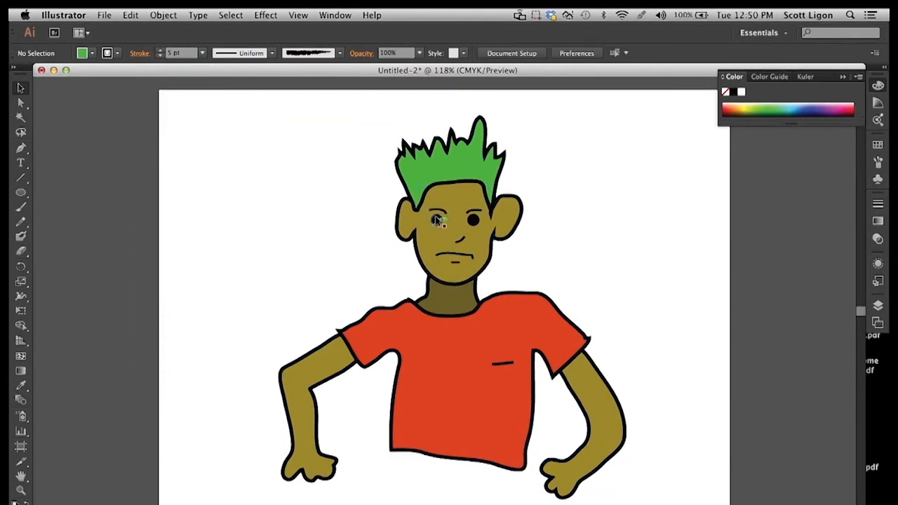
- Try moving the ungrouped hair away from the head, and undo the move
{"action": "left_click_drag", "start_coordinate": [449, 156], "coordinate": [276, 188]}
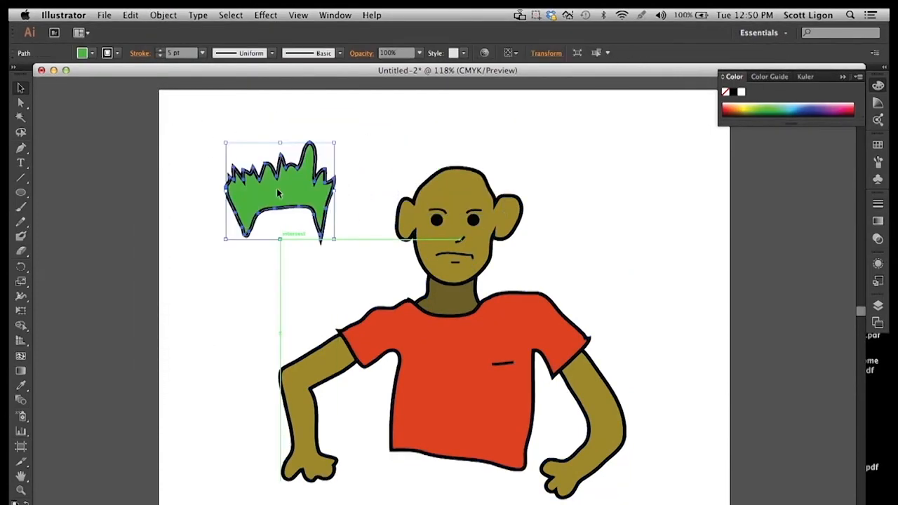
{"action": "left_click", "coordinate": [131, 14]}
{"action": "left_click", "coordinate": [129, 29]}
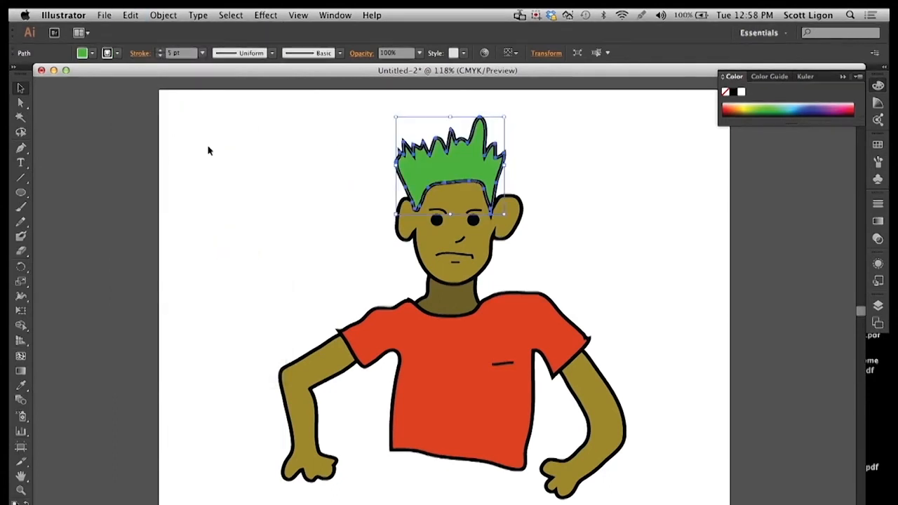
- Select the whole character and delete it to empty the artboard
{"action": "left_click_drag", "start_coordinate": [207, 145], "coordinate": [633, 476]}
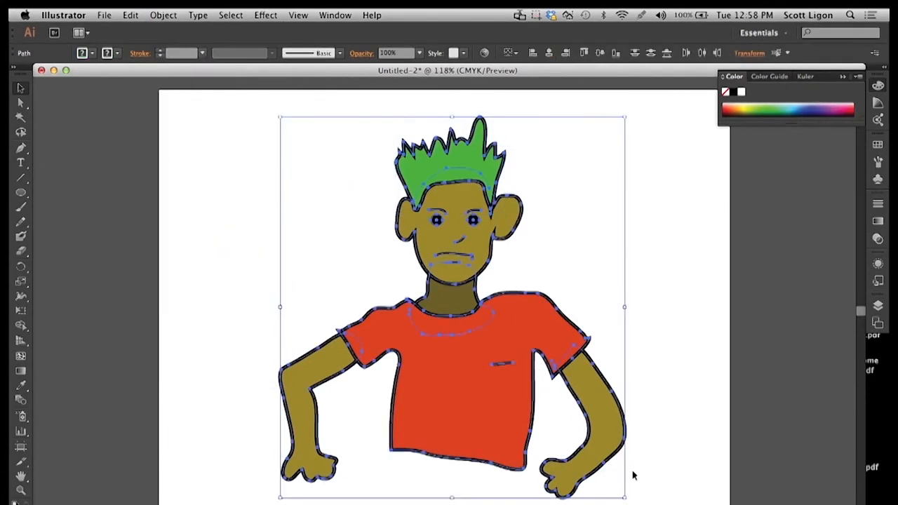
{"action": "key", "text": "Delete"}
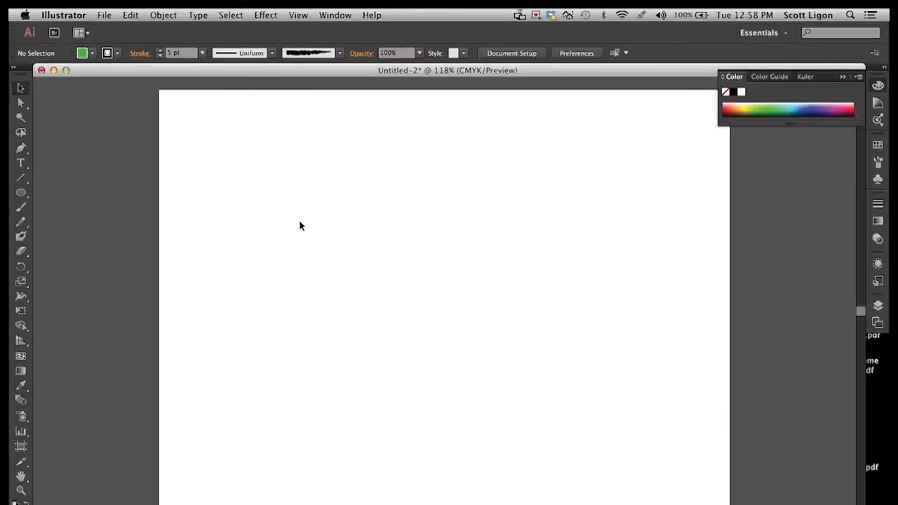
- Show the Pathfinder panel and place it over the artboard's right edge, below the Color panel
{"action": "left_click", "coordinate": [332, 16]}
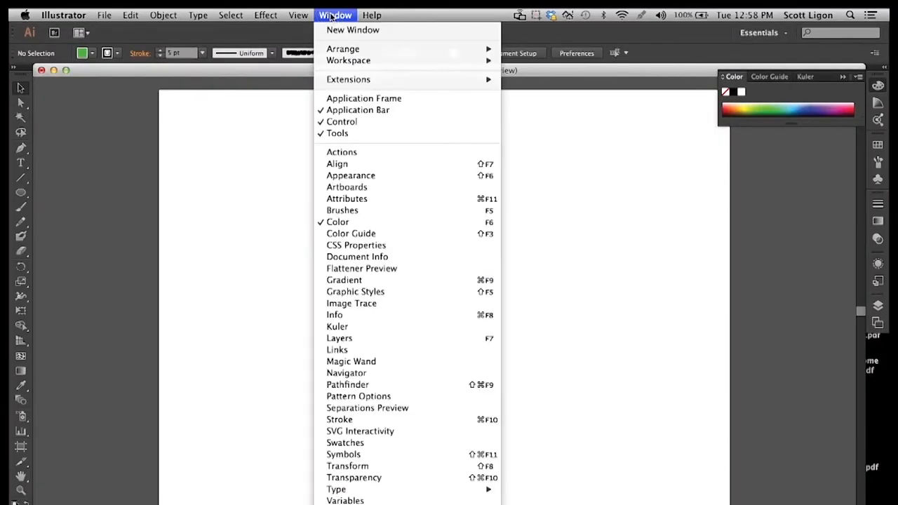
{"action": "left_click", "coordinate": [356, 388]}
{"action": "left_click_drag", "start_coordinate": [148, 272], "coordinate": [764, 174]}
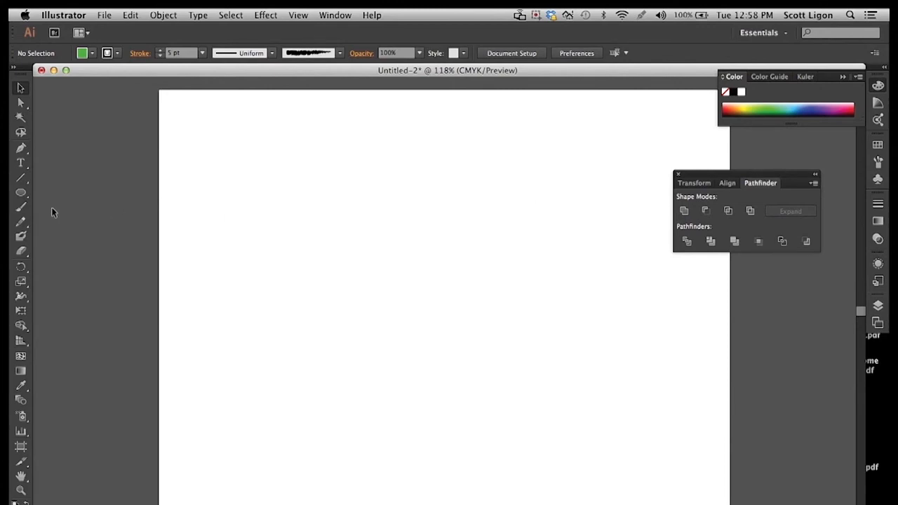
- Draw a horizontal rounded rectangle about 3.5 in wide in the upper middle of the artboard, with reduced corner rounding
{"action": "left_click_drag", "start_coordinate": [20, 193], "coordinate": [70, 206]}
{"action": "left_click_drag", "start_coordinate": [307, 240], "coordinate": [493, 301]}
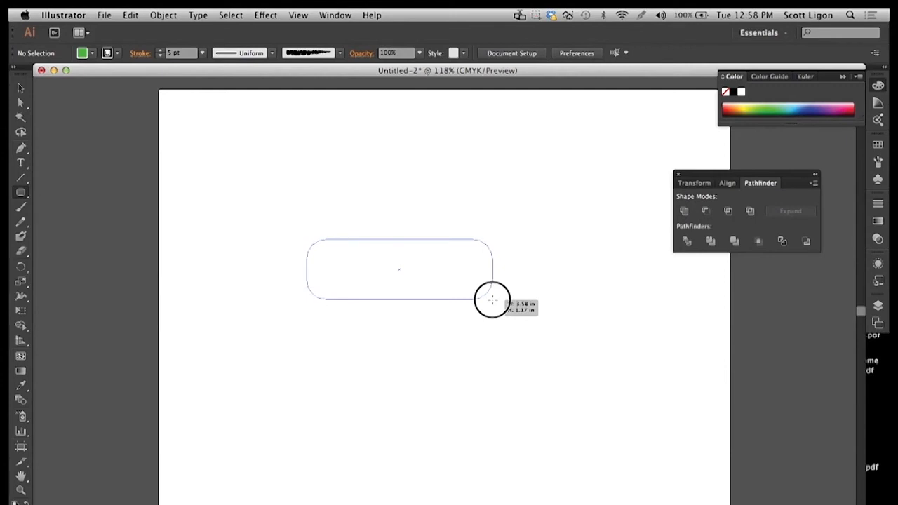
{"action": "left_click_drag", "start_coordinate": [492, 300], "coordinate": [492, 301]}
{"action": "mouse_move", "coordinate": [492, 299]}
{"action": "left_mouse_down"}
{"action": "mouse_move", "coordinate": [491, 314]}
{"action": "mouse_move", "coordinate": [487, 308]}
{"action": "left_mouse_up"}
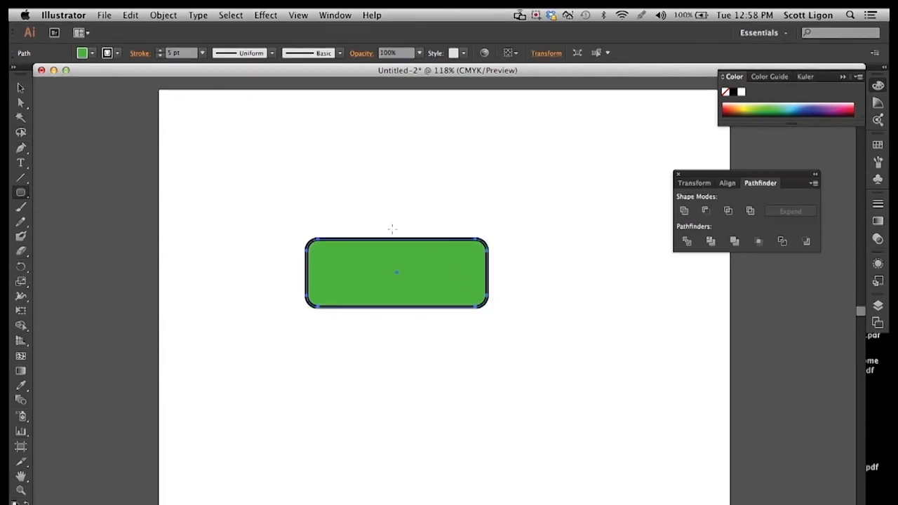
- Draw a smaller rounded rectangle overlapping the wide one's upper edge and unite both into one car-body shape with Pathfinder
{"action": "mouse_move", "coordinate": [344, 206]}
{"action": "left_mouse_down"}
{"action": "mouse_move", "coordinate": [440, 257]}
{"action": "mouse_move", "coordinate": [438, 266]}
{"action": "left_mouse_up"}
{"action": "left_click", "coordinate": [20, 88]}
{"action": "left_click_drag", "start_coordinate": [269, 184], "coordinate": [528, 391]}
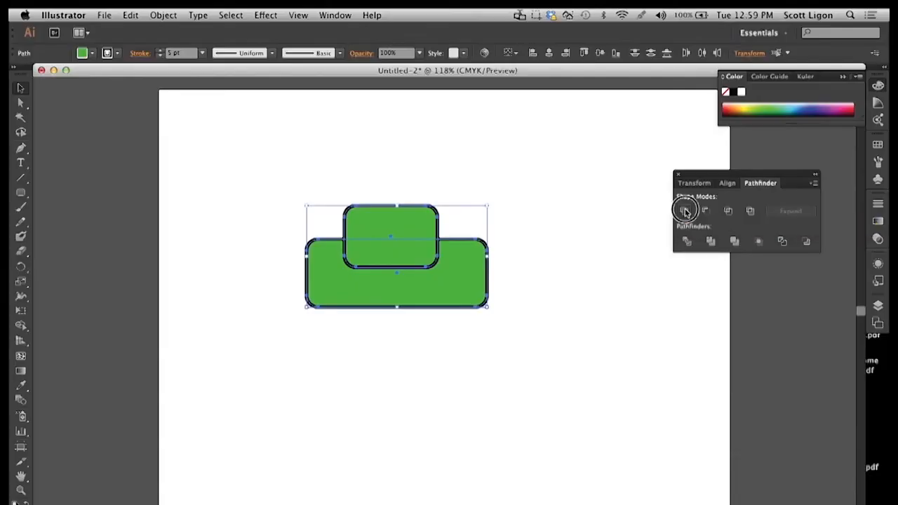
{"action": "left_click", "coordinate": [266, 171]}
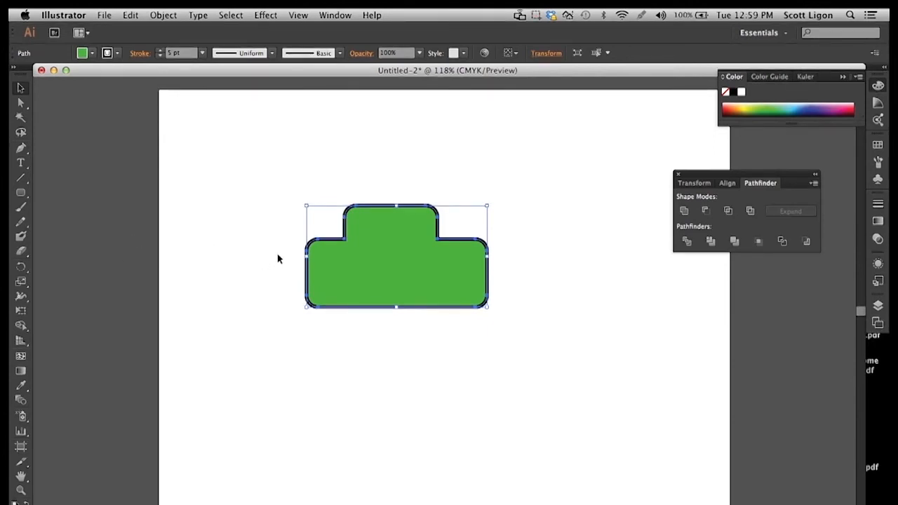
{"action": "left_click", "coordinate": [684, 211]}
- Draw a wheel-sized circle over the left part of the car body's lower edge and place a duplicate at the right
{"action": "left_click_drag", "start_coordinate": [20, 192], "coordinate": [70, 222]}
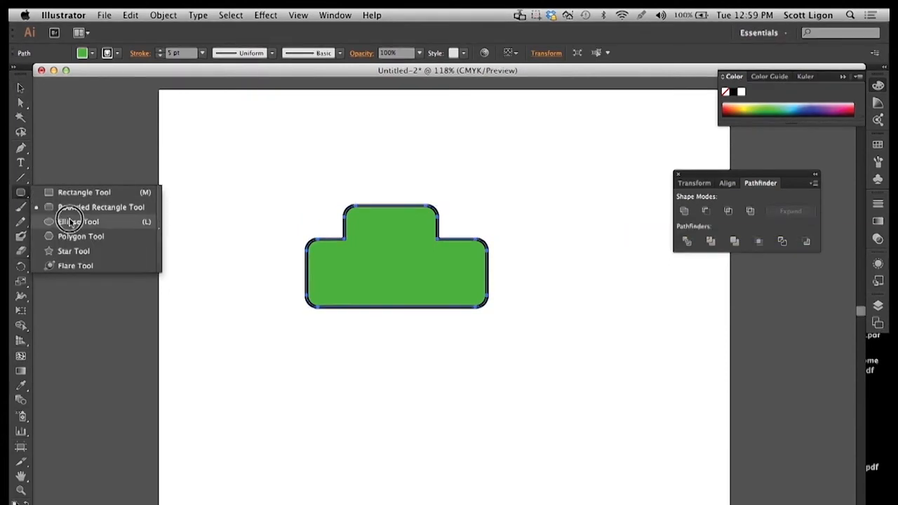
{"action": "left_click_drag", "start_coordinate": [70, 222], "coordinate": [70, 221]}
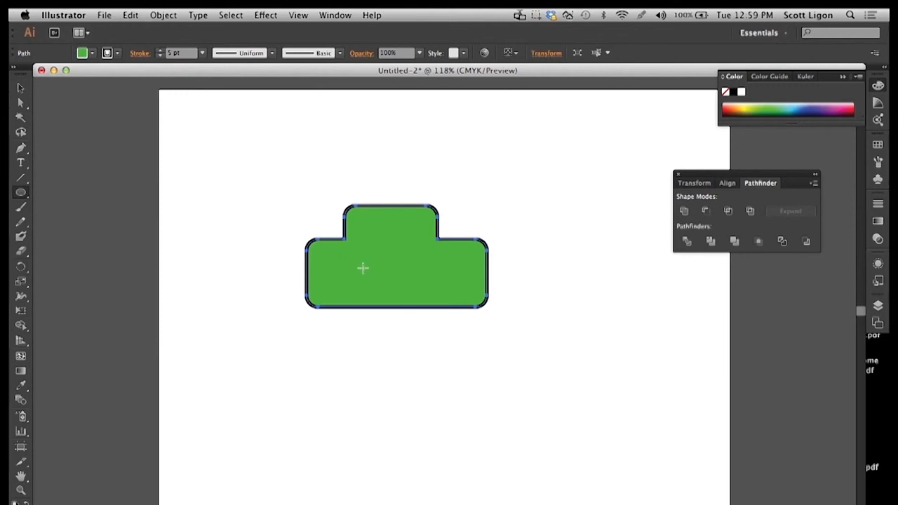
{"action": "left_click_drag", "start_coordinate": [339, 290], "coordinate": [389, 337]}
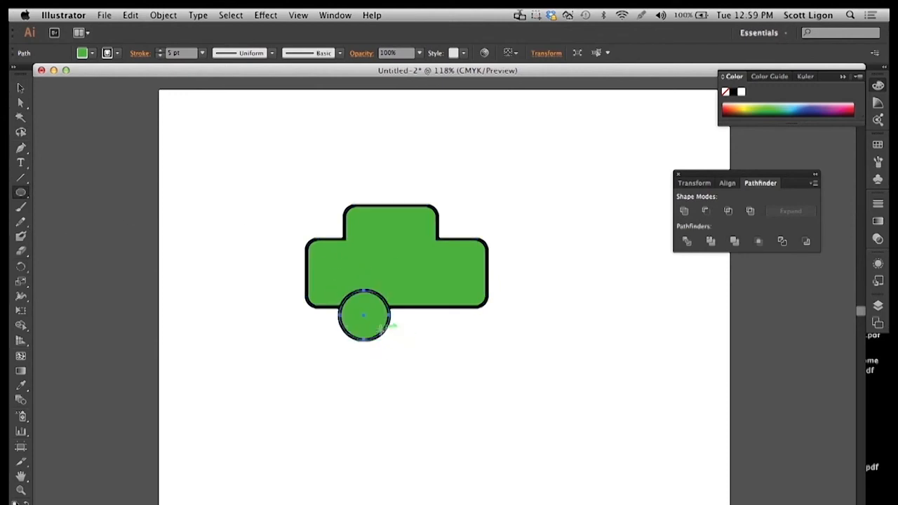
{"action": "left_click", "coordinate": [21, 89]}
{"action": "left_click_drag", "start_coordinate": [378, 327], "coordinate": [363, 312]}
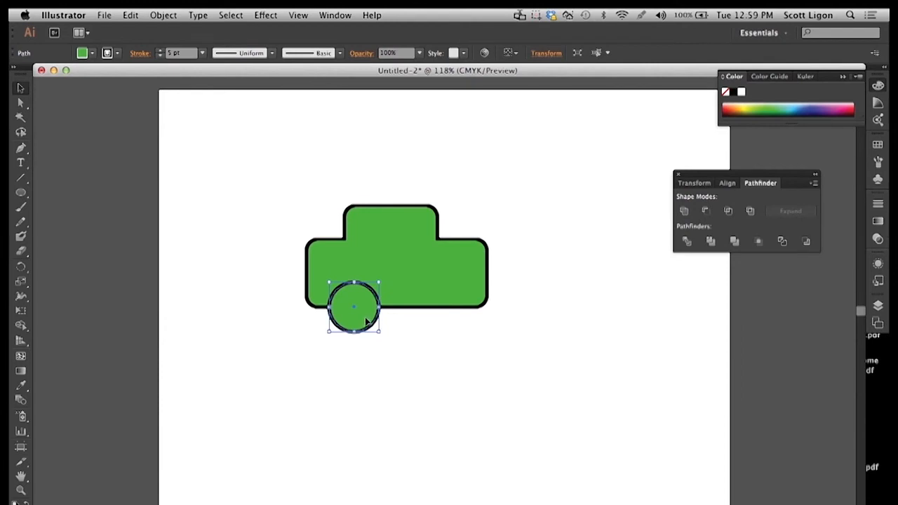
{"action": "left_click_drag", "start_coordinate": [364, 322], "coordinate": [451, 325]}
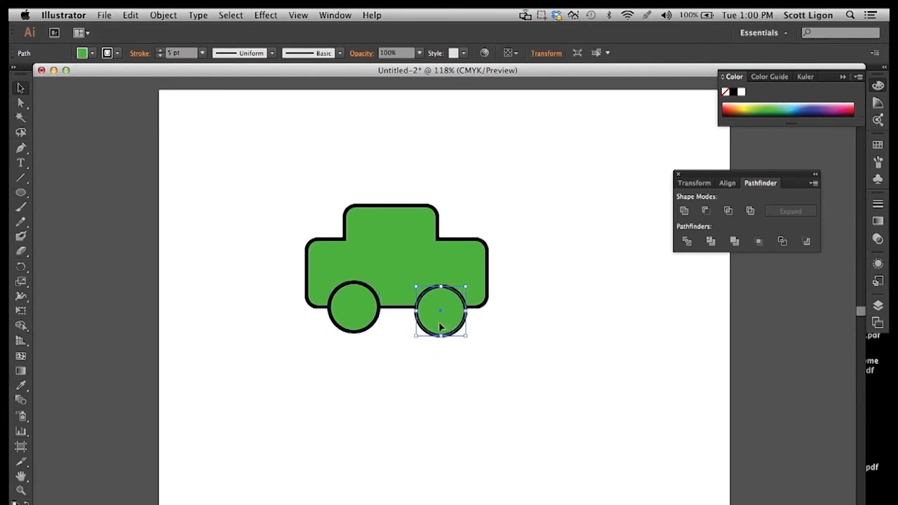
- Subtract both circles from the car body with Pathfinder's Minus Front to cut the wheel arches
{"action": "left_click", "coordinate": [267, 227]}
{"action": "left_click_drag", "start_coordinate": [269, 204], "coordinate": [548, 354]}
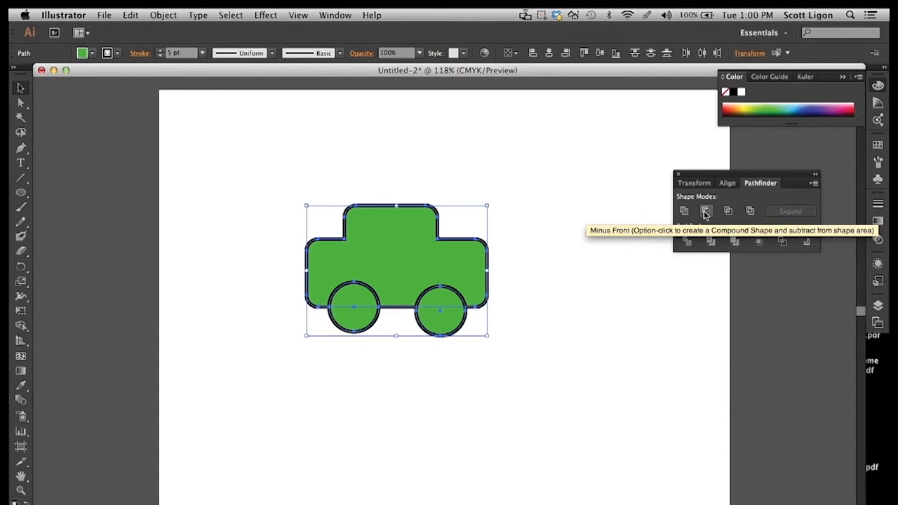
{"action": "left_click", "coordinate": [705, 212]}
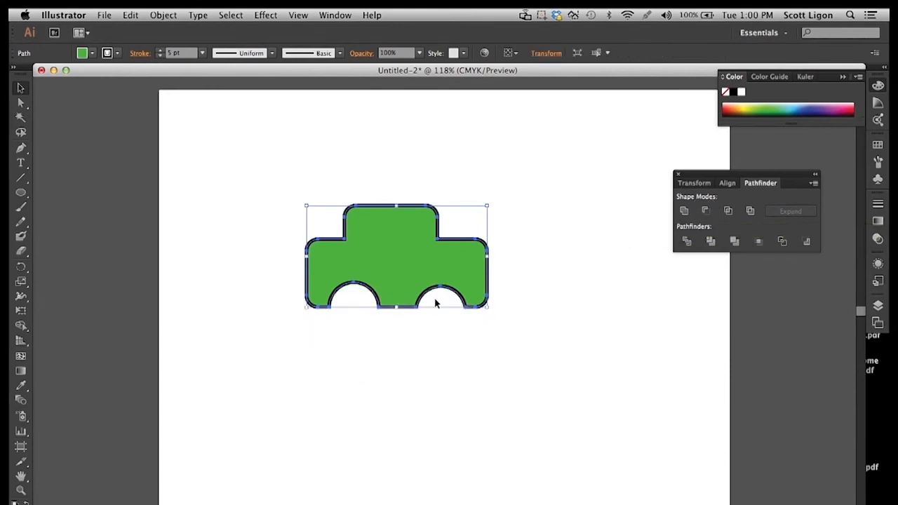
{"action": "left_click", "coordinate": [251, 185]}
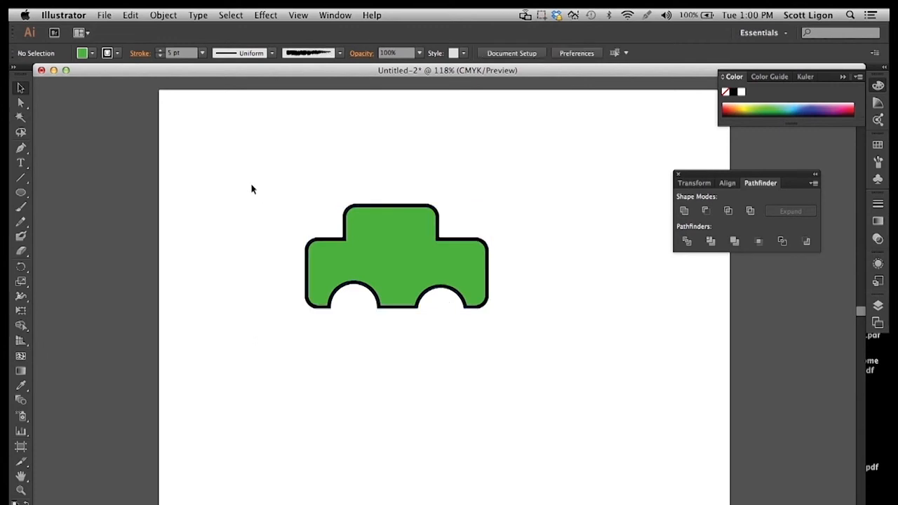
- Draw two window rectangles side by side in the car's cabin, the right one narrower
{"action": "key", "text": "l"}
{"action": "left_click_drag", "start_coordinate": [21, 192], "coordinate": [48, 190]}
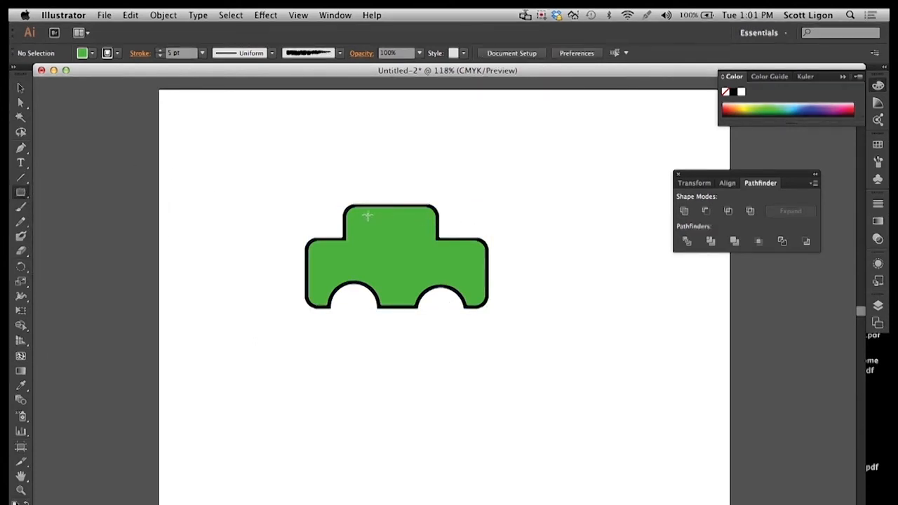
{"action": "left_click_drag", "start_coordinate": [357, 218], "coordinate": [391, 242]}
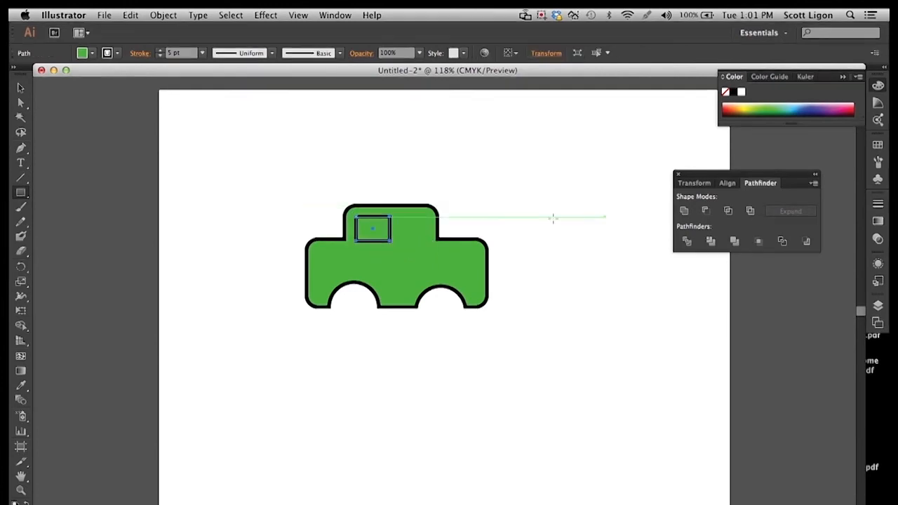
{"action": "left_click_drag", "start_coordinate": [400, 217], "coordinate": [421, 243]}
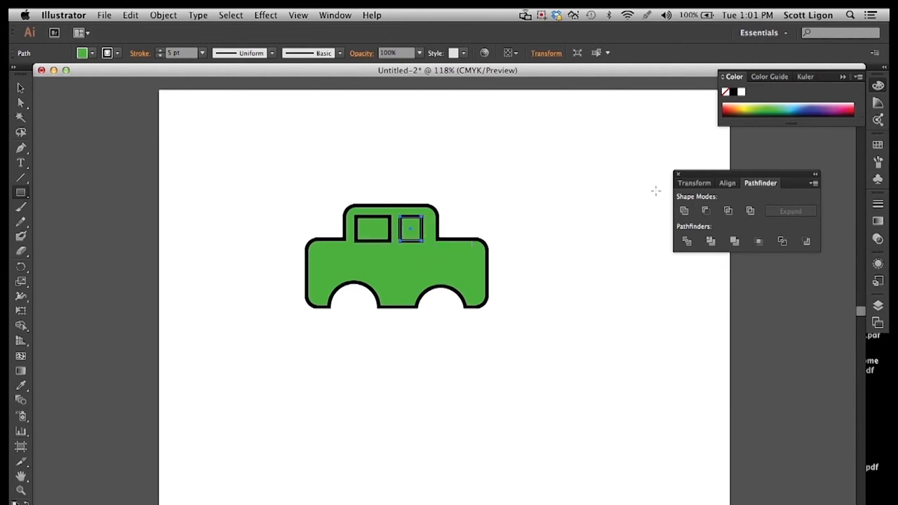
- Subtract both window rectangles from the car with Minus Front and move the cut-out car up and to the right
{"action": "left_click", "coordinate": [20, 87]}
{"action": "left_click_drag", "start_coordinate": [266, 181], "coordinate": [545, 324]}
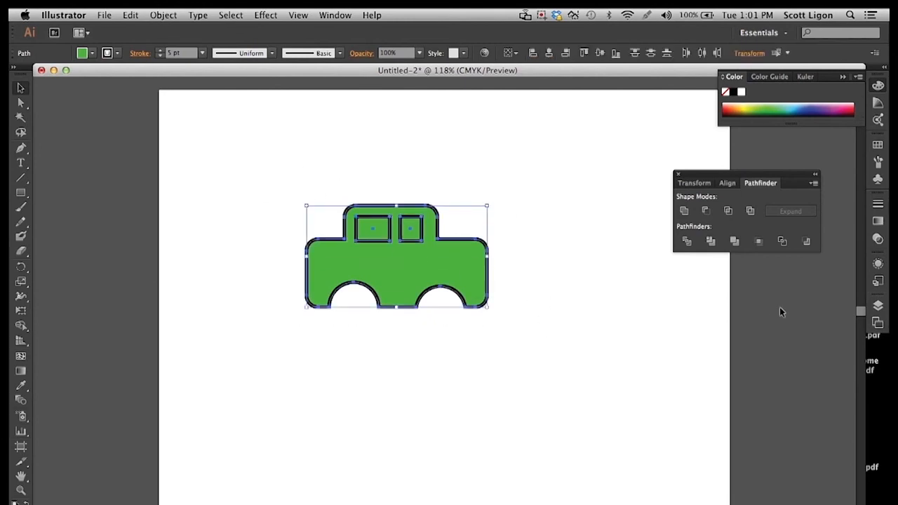
{"action": "left_click", "coordinate": [703, 209]}
{"action": "left_click", "coordinate": [484, 163]}
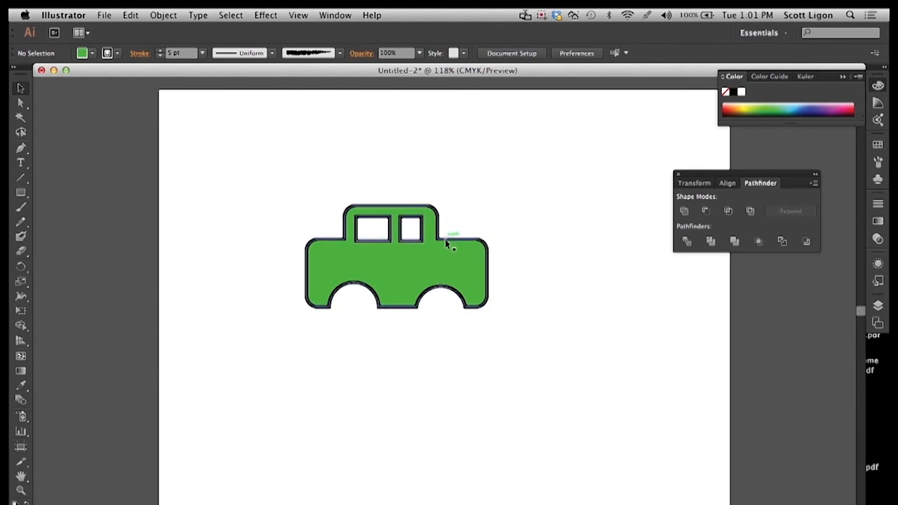
{"action": "left_click_drag", "start_coordinate": [459, 262], "coordinate": [513, 197]}
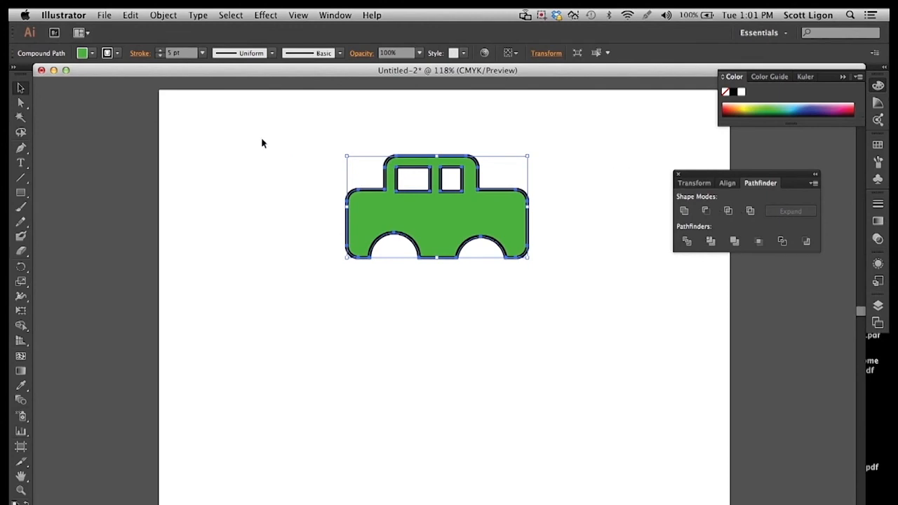
{"action": "key", "text": "Delete"}
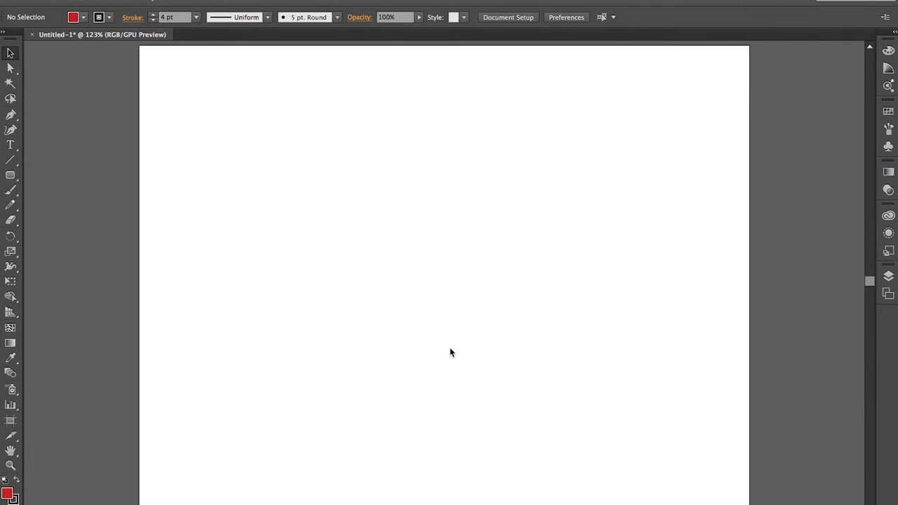
- Draw three overlapping rectangles in a row: a medium one, a small connecting one, and a large one at the right
{"action": "left_click", "coordinate": [19, 181]}
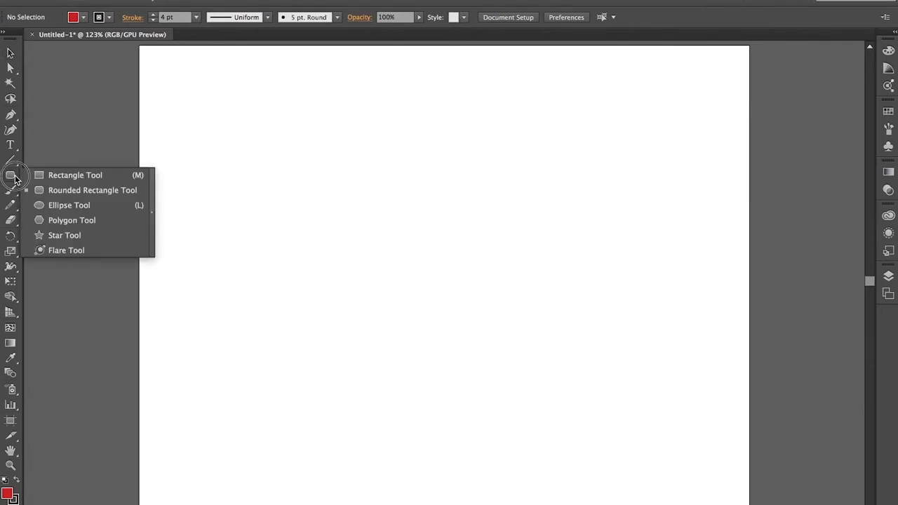
{"action": "left_click", "coordinate": [50, 174]}
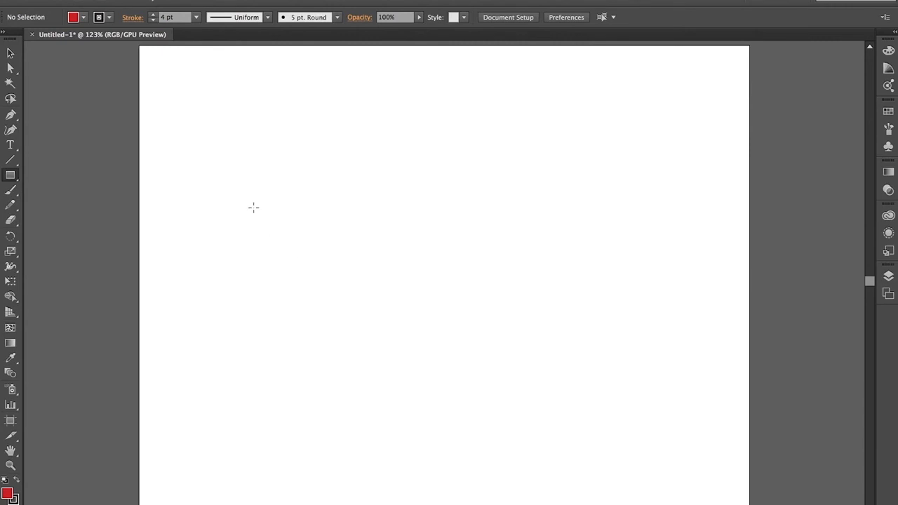
{"action": "left_click_drag", "start_coordinate": [252, 205], "coordinate": [415, 328]}
{"action": "left_click_drag", "start_coordinate": [394, 251], "coordinate": [504, 313]}
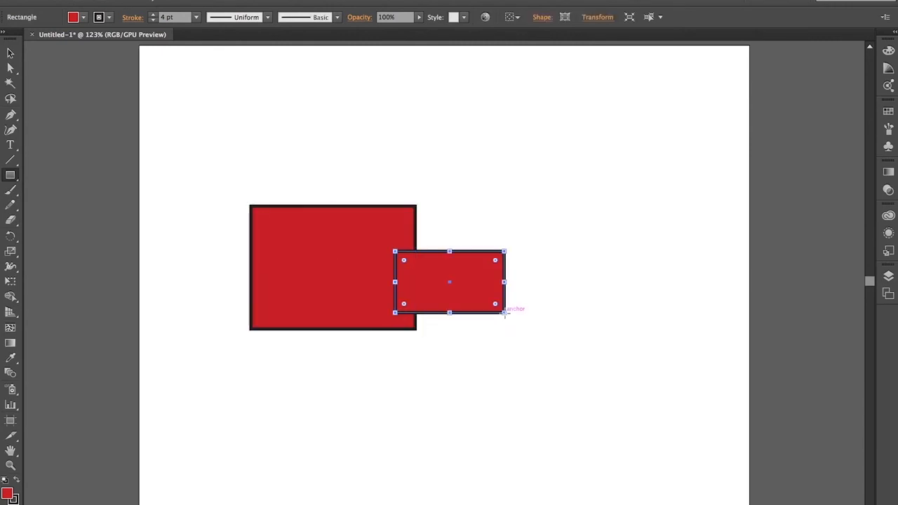
{"action": "left_click_drag", "start_coordinate": [453, 188], "coordinate": [638, 383]}
- Select the three overlapping rectangles and merge them into one shape with the Shape Builder tool
{"action": "key", "text": "v"}
{"action": "left_click_drag", "start_coordinate": [227, 142], "coordinate": [503, 320]}
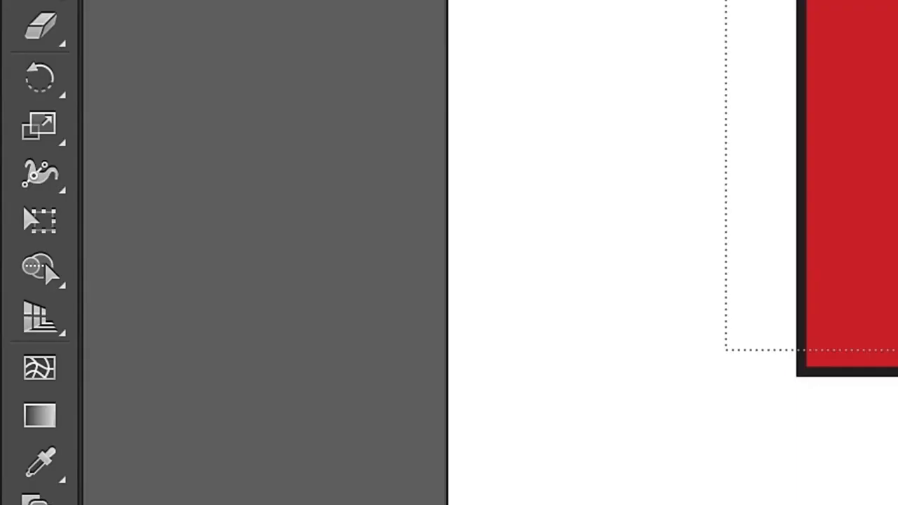
{"action": "left_click_drag", "start_coordinate": [897, 350], "coordinate": [897, 350]}
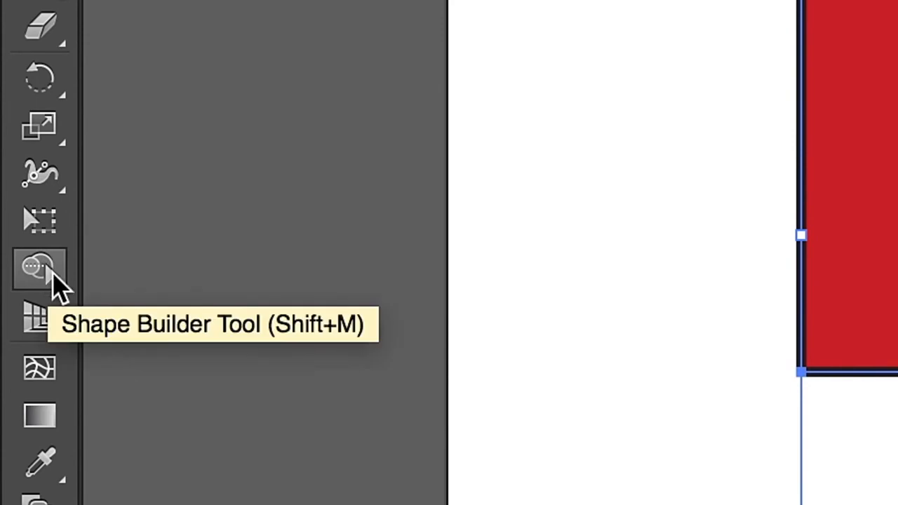
{"action": "left_click", "coordinate": [55, 281]}
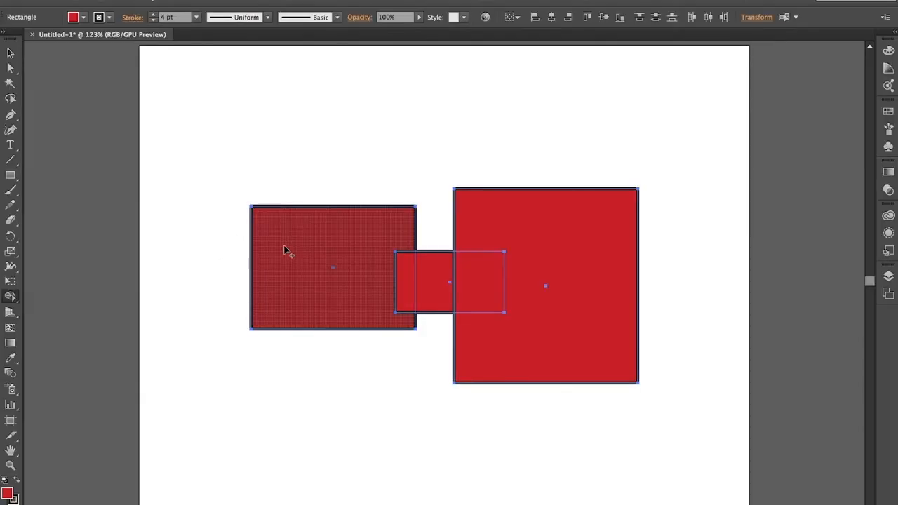
{"action": "mouse_move", "coordinate": [284, 248]}
{"action": "left_mouse_down"}
{"action": "mouse_move", "coordinate": [357, 292]}
{"action": "mouse_move", "coordinate": [508, 286]}
{"action": "mouse_move", "coordinate": [568, 306]}
{"action": "left_mouse_up"}
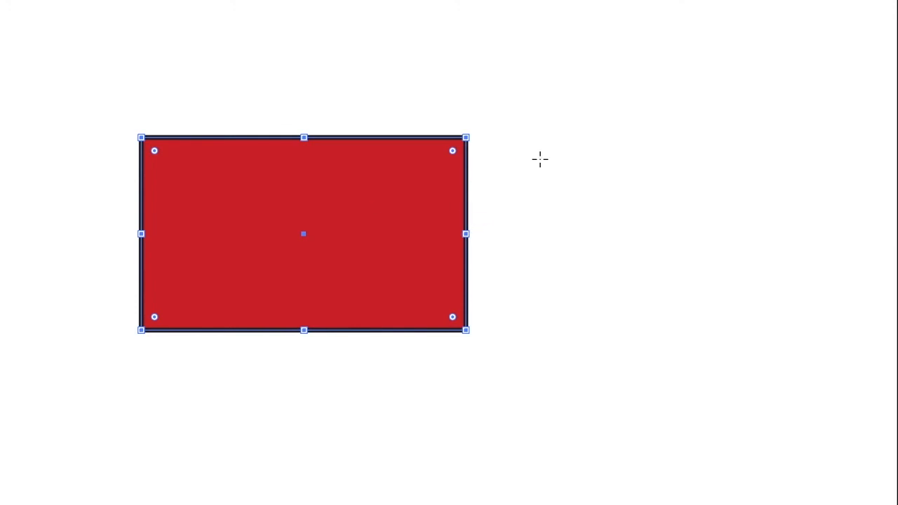
- Draw a smaller rectangle over the large one's right edge and merge their overlap into the smaller rectangle with Shape Builder
{"action": "left_click_drag", "start_coordinate": [606, 178], "coordinate": [381, 291]}
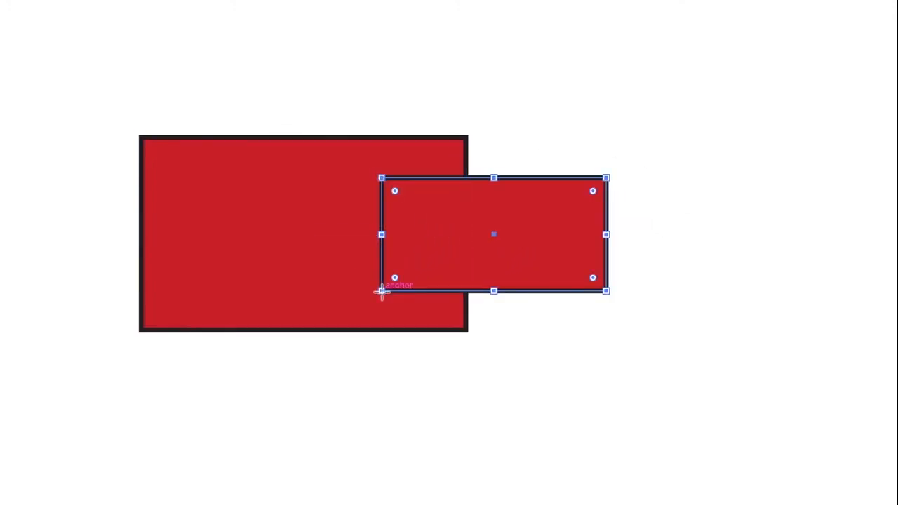
{"action": "left_click_drag", "start_coordinate": [96, 85], "coordinate": [561, 292]}
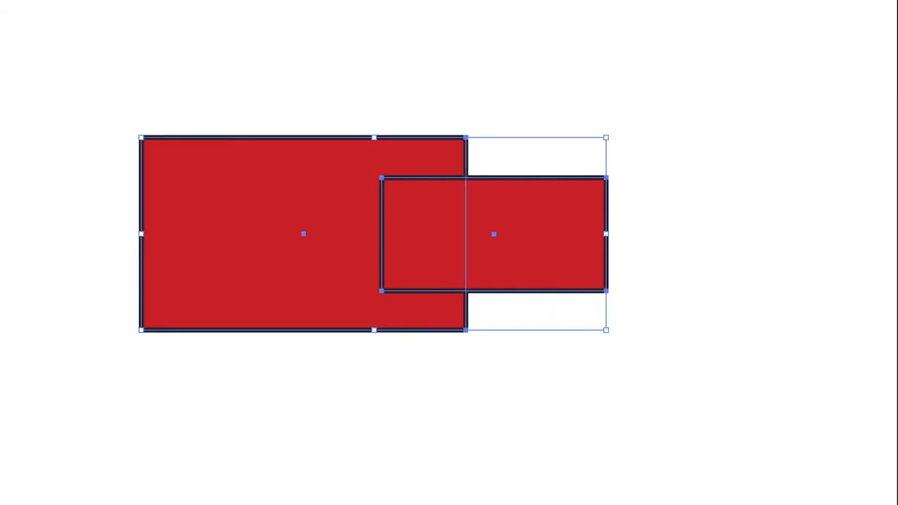
{"action": "left_click", "coordinate": [0, 319]}
{"action": "left_click", "coordinate": [3, 319]}
{"action": "left_click_drag", "start_coordinate": [418, 241], "coordinate": [541, 240]}
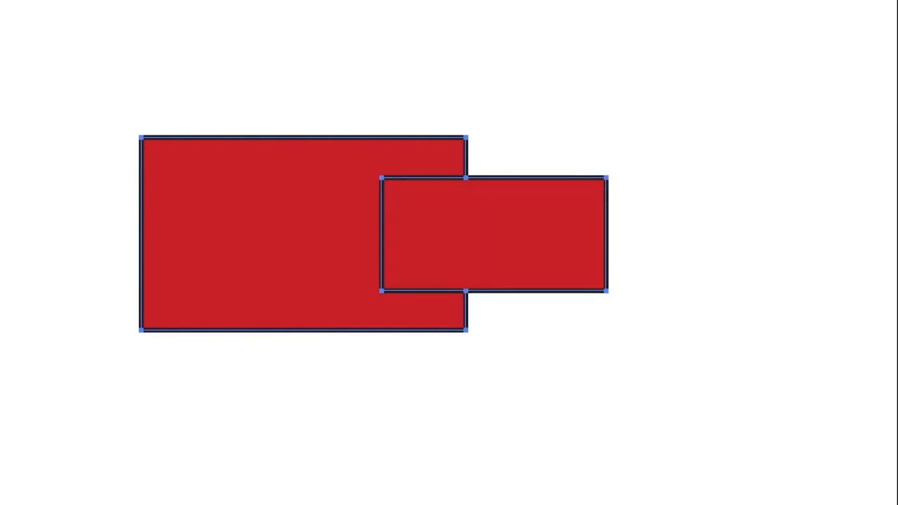
- Move the smaller rectangle away to the right of the notched large rectangle
{"action": "key", "text": "v"}
{"action": "left_click", "coordinate": [218, 74]}
{"action": "left_click_drag", "start_coordinate": [533, 235], "coordinate": [816, 281]}
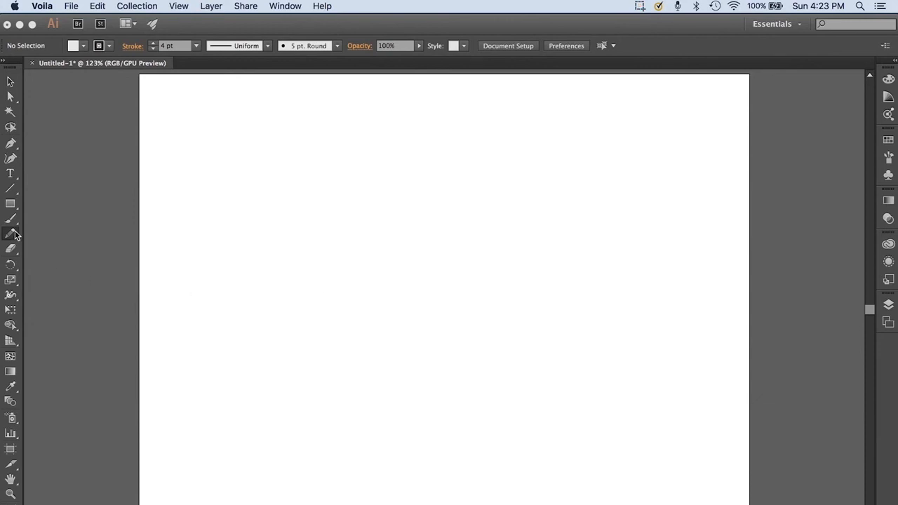
- Draw an open, wavy arch with the Pencil tool in the middle of the artboard, and deselect it
{"action": "left_click", "coordinate": [357, 296]}
{"action": "mouse_move", "coordinate": [357, 296]}
{"action": "left_mouse_down"}
{"action": "mouse_move", "coordinate": [400, 243]}
{"action": "mouse_move", "coordinate": [487, 235]}
{"action": "mouse_move", "coordinate": [495, 310]}
{"action": "mouse_move", "coordinate": [471, 349]}
{"action": "left_mouse_up"}
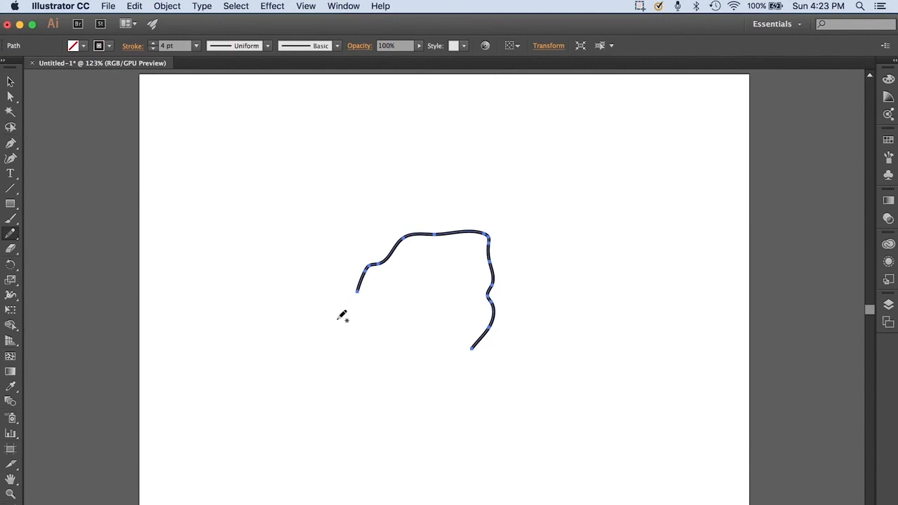
{"action": "left_click", "coordinate": [10, 81]}
{"action": "left_click", "coordinate": [162, 188]}
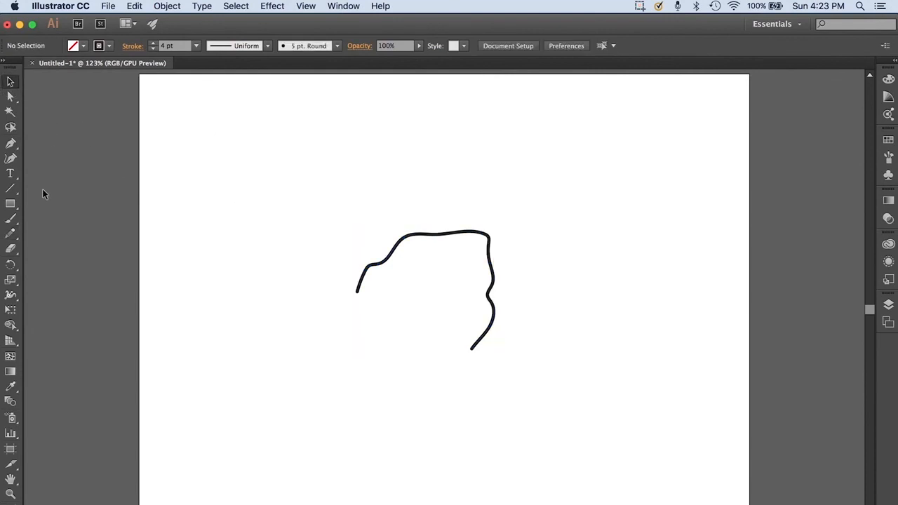
- Draw a second wavy pencil path below the arch, running from its left end to its right end
{"action": "left_click", "coordinate": [11, 233]}
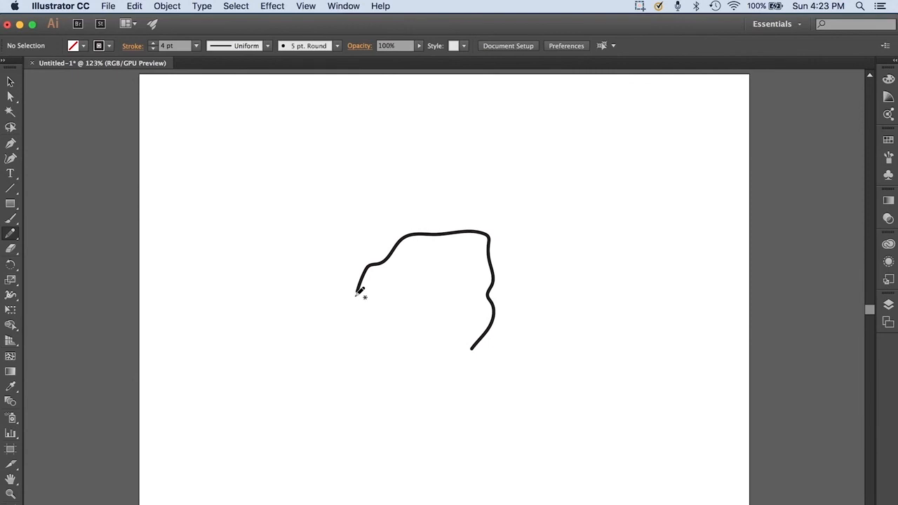
{"action": "mouse_move", "coordinate": [358, 292]}
{"action": "left_mouse_down"}
{"action": "mouse_move", "coordinate": [355, 330]}
{"action": "mouse_move", "coordinate": [378, 388]}
{"action": "mouse_move", "coordinate": [432, 419]}
{"action": "mouse_move", "coordinate": [448, 371]}
{"action": "mouse_move", "coordinate": [476, 345]}
{"action": "left_mouse_up"}
{"action": "left_click", "coordinate": [10, 81]}
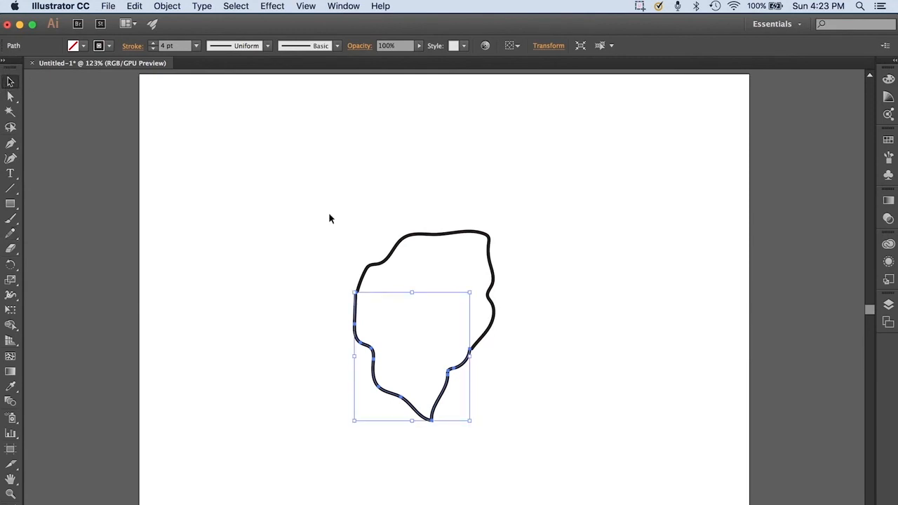
- Try moving the upper pencil path up away from the lower one, and undo the move
{"action": "left_click", "coordinate": [412, 241]}
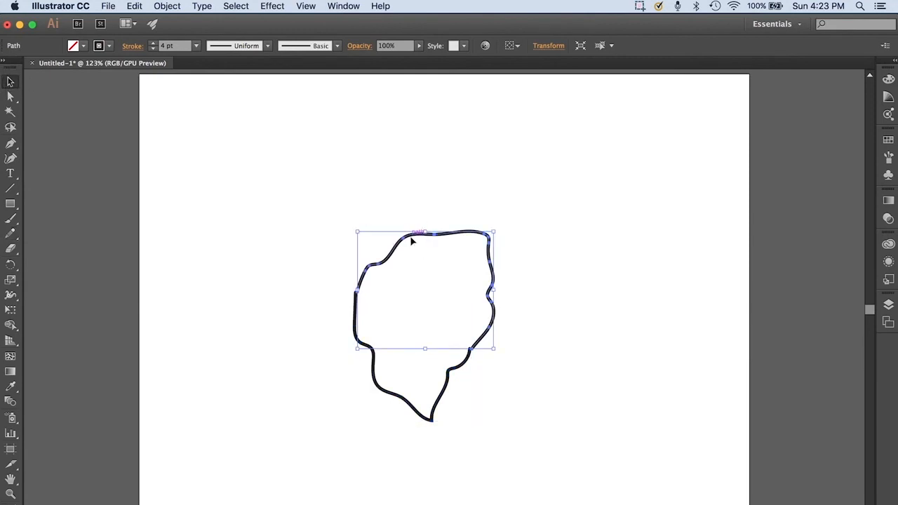
{"action": "left_click_drag", "start_coordinate": [411, 240], "coordinate": [401, 117]}
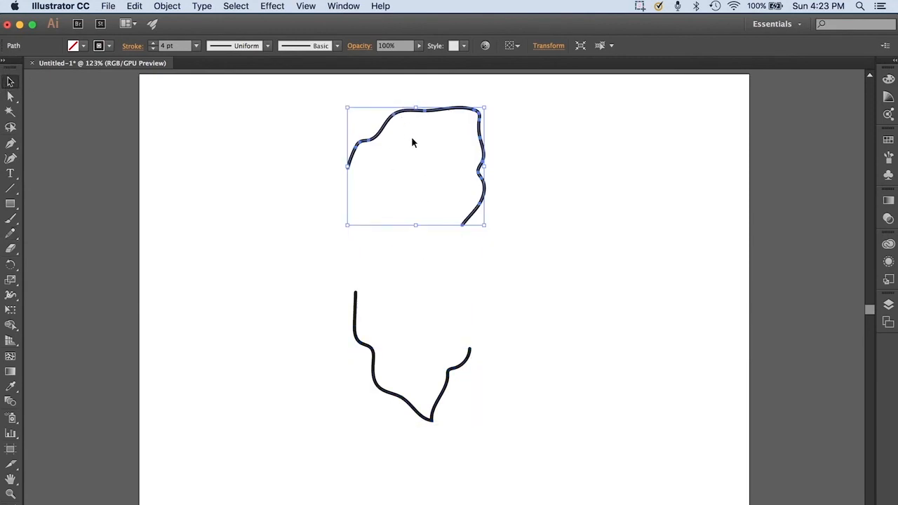
{"action": "left_click", "coordinate": [134, 6]}
{"action": "left_click", "coordinate": [136, 23]}
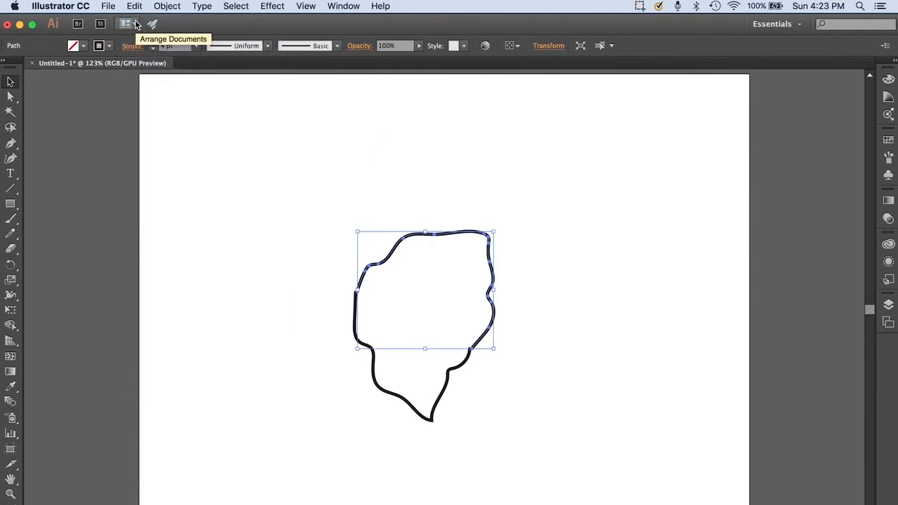
- Select both wavy paths and redraw over their two junctions with the Pencil tool to join them into one closed outline, and deselect it
{"action": "left_click_drag", "start_coordinate": [255, 211], "coordinate": [467, 423]}
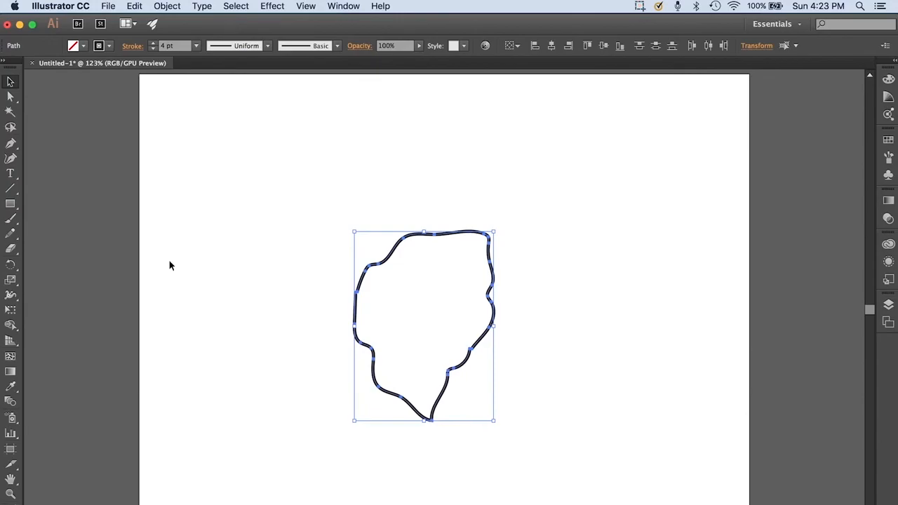
{"action": "left_click", "coordinate": [12, 235]}
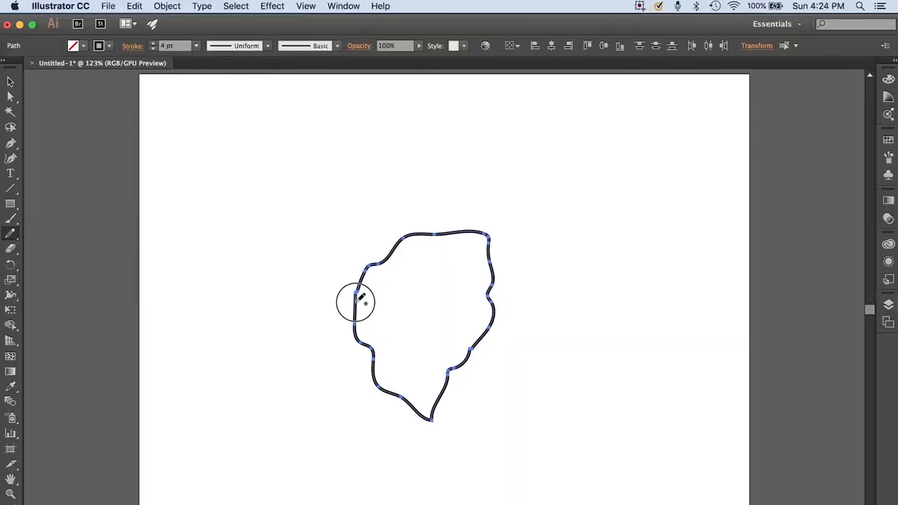
{"action": "left_click_drag", "start_coordinate": [365, 283], "coordinate": [365, 283]}
{"action": "mouse_move", "coordinate": [498, 271]}
{"action": "left_mouse_down"}
{"action": "mouse_move", "coordinate": [495, 315]}
{"action": "mouse_move", "coordinate": [501, 309]}
{"action": "left_mouse_up"}
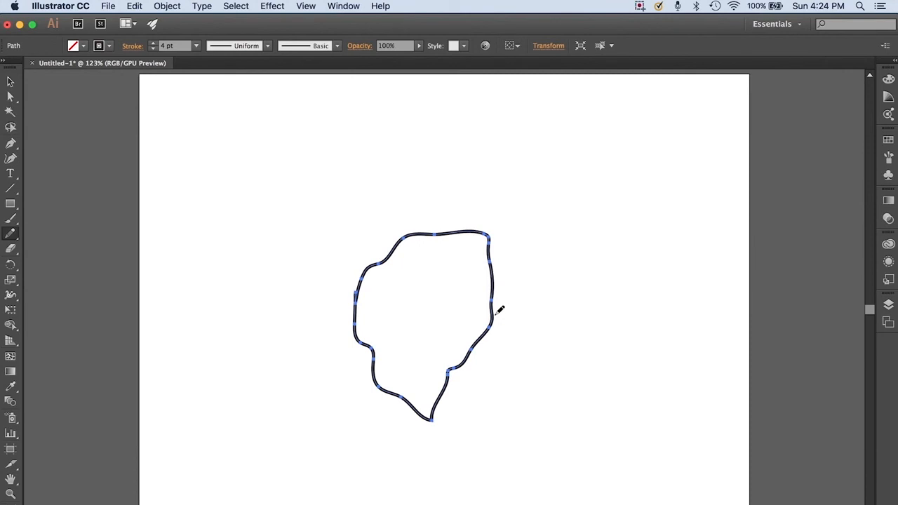
{"action": "mouse_move", "coordinate": [363, 264]}
{"action": "left_mouse_down"}
{"action": "mouse_move", "coordinate": [353, 292]}
{"action": "mouse_move", "coordinate": [360, 308]}
{"action": "left_mouse_up"}
{"action": "left_click", "coordinate": [10, 81]}
{"action": "left_click", "coordinate": [268, 179]}
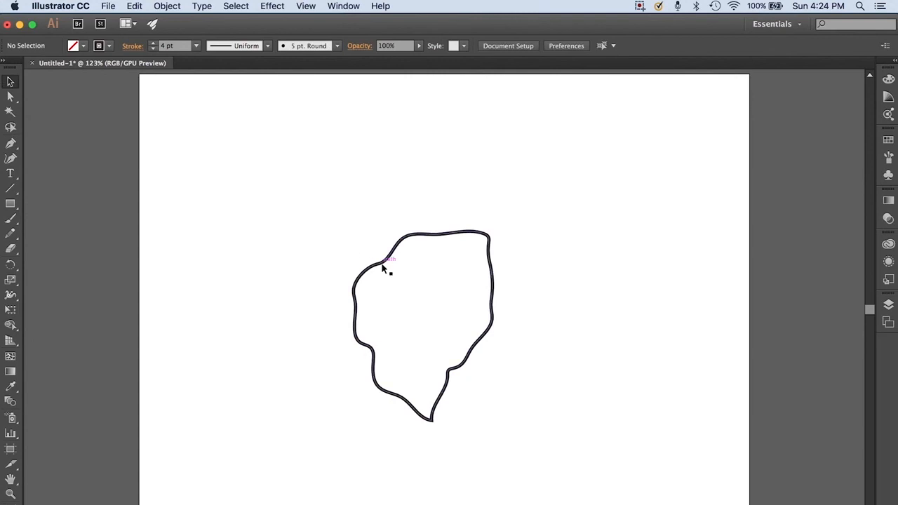
- Fill the joined outline with the red color CC1D1D
{"action": "left_click", "coordinate": [384, 266]}
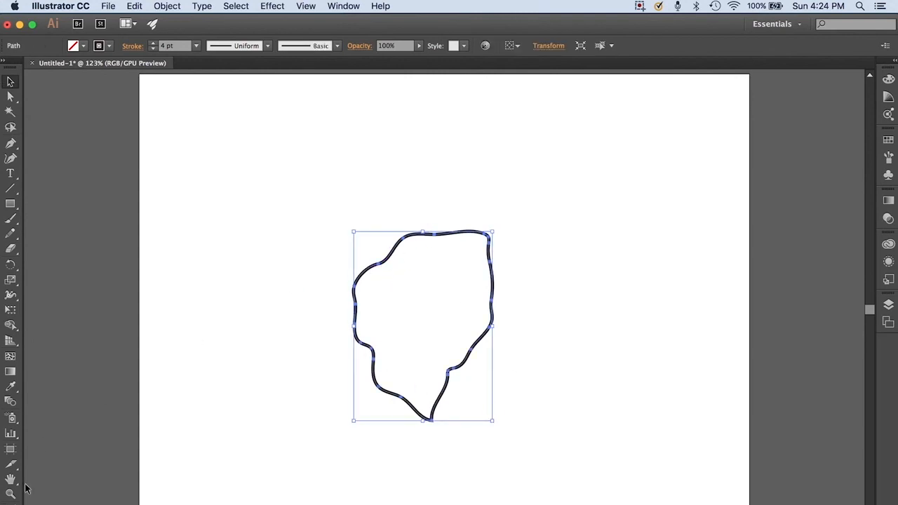
{"action": "double_click", "coordinate": [8, 504]}
{"action": "left_click", "coordinate": [419, 230]}
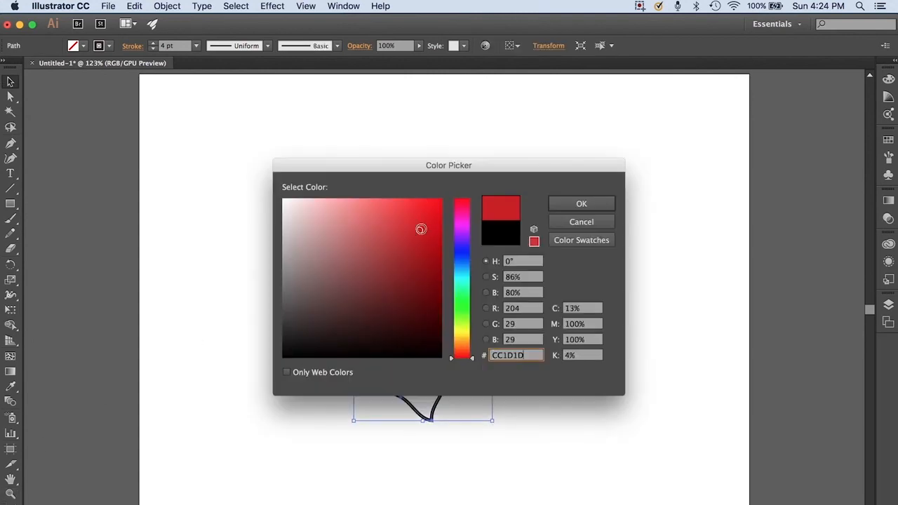
{"action": "left_click", "coordinate": [582, 204]}
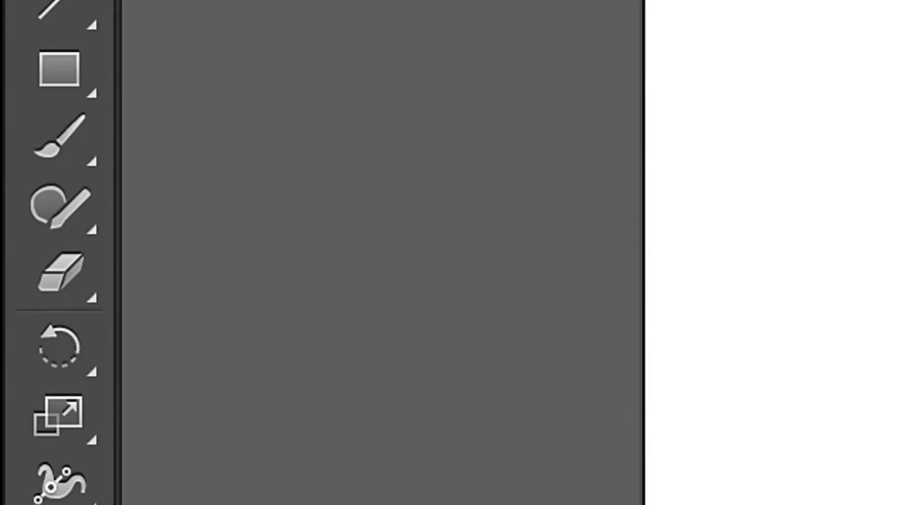
- Sketch a square, a wide rectangle, a circle, a smaller rectangle and a flat ellipse on the artboard with the Shaper tool
{"action": "left_click", "coordinate": [75, 206]}
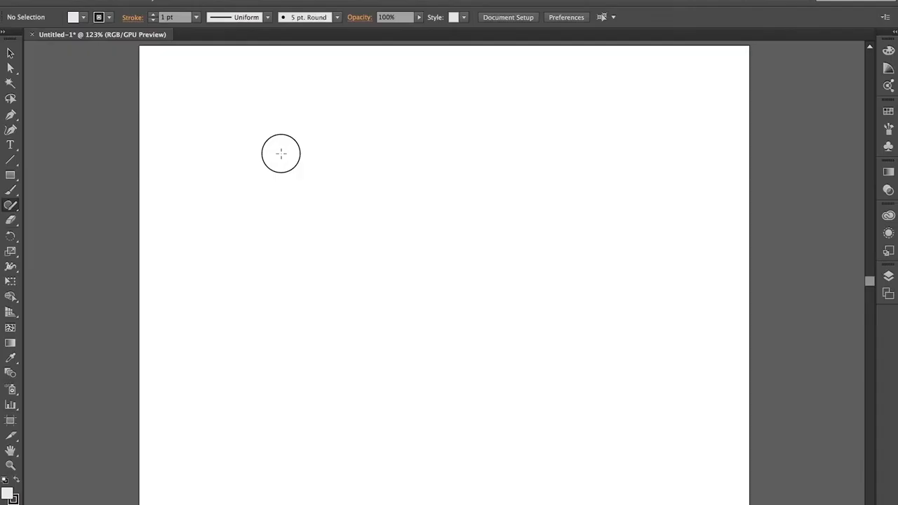
{"action": "mouse_move", "coordinate": [281, 152]}
{"action": "left_mouse_down"}
{"action": "mouse_move", "coordinate": [389, 219]}
{"action": "mouse_move", "coordinate": [386, 154]}
{"action": "mouse_move", "coordinate": [365, 142]}
{"action": "mouse_move", "coordinate": [282, 150]}
{"action": "left_mouse_up"}
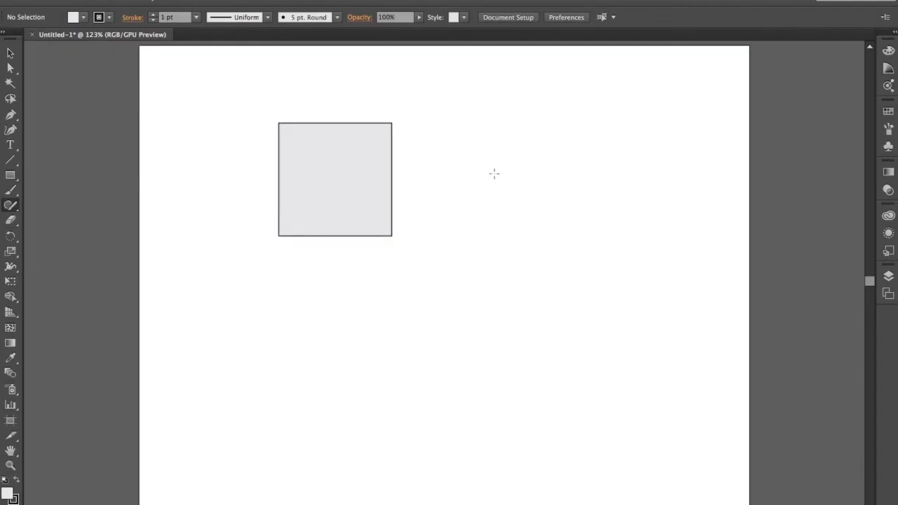
{"action": "mouse_move", "coordinate": [455, 115]}
{"action": "left_mouse_down"}
{"action": "mouse_move", "coordinate": [455, 188]}
{"action": "mouse_move", "coordinate": [638, 202]}
{"action": "mouse_move", "coordinate": [655, 158]}
{"action": "mouse_move", "coordinate": [631, 102]}
{"action": "mouse_move", "coordinate": [460, 110]}
{"action": "left_mouse_up"}
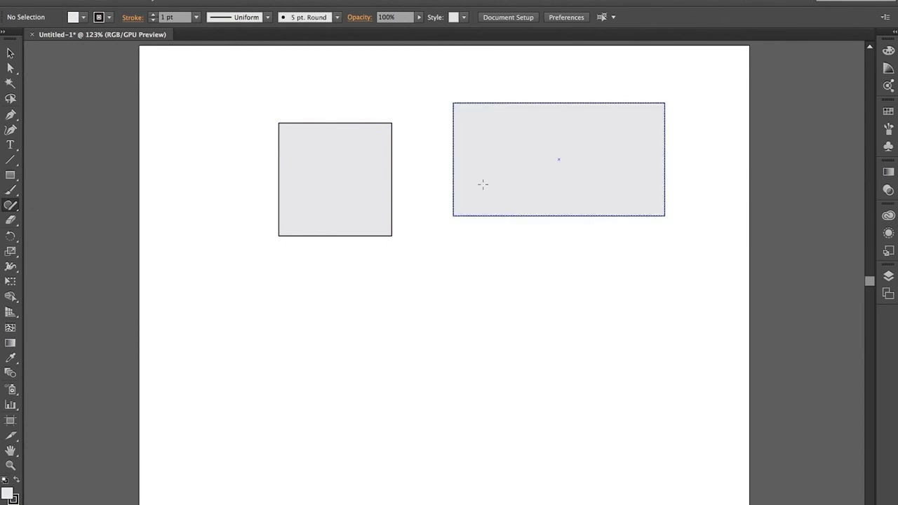
{"action": "mouse_move", "coordinate": [471, 281]}
{"action": "left_mouse_down"}
{"action": "mouse_move", "coordinate": [515, 280]}
{"action": "mouse_move", "coordinate": [484, 269]}
{"action": "left_mouse_up"}
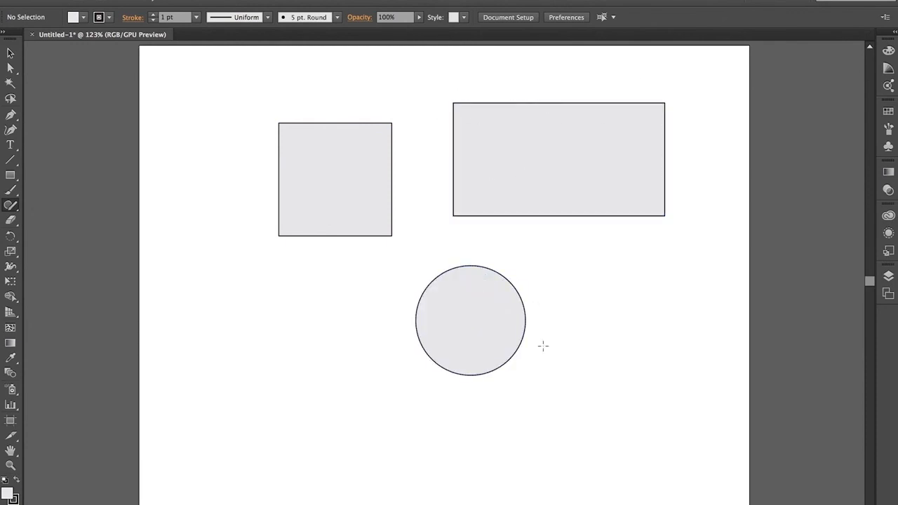
{"action": "mouse_move", "coordinate": [248, 313]}
{"action": "left_mouse_down"}
{"action": "mouse_move", "coordinate": [303, 383]}
{"action": "mouse_move", "coordinate": [249, 313]}
{"action": "left_mouse_up"}
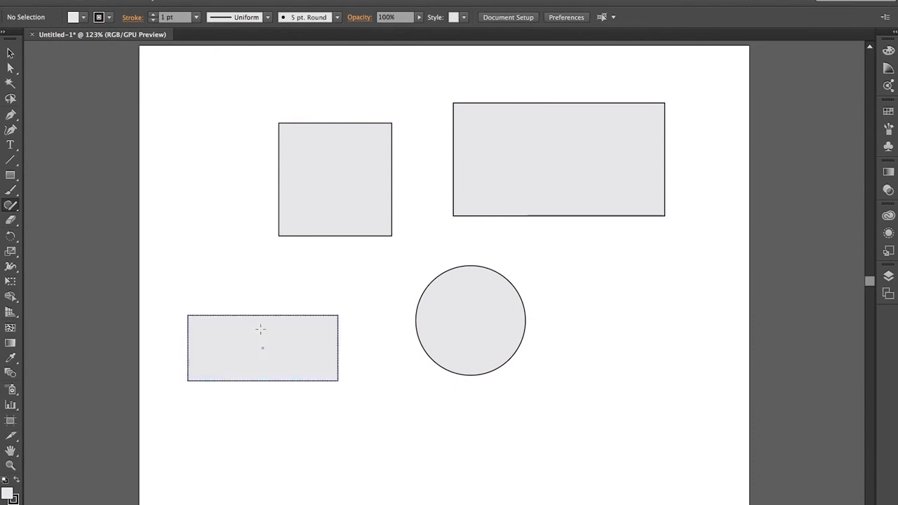
{"action": "mouse_move", "coordinate": [378, 415]}
{"action": "left_mouse_down"}
{"action": "mouse_move", "coordinate": [444, 463]}
{"action": "mouse_move", "coordinate": [409, 424]}
{"action": "mouse_move", "coordinate": [382, 417]}
{"action": "left_mouse_up"}
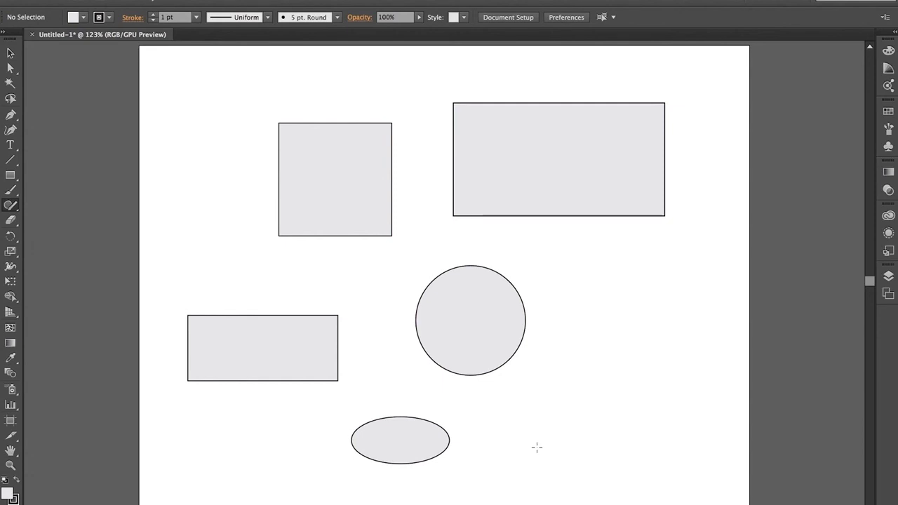
- Draw a downward-pointing triangle over the circle's top edge and scribble its areas away with the Shaper tool, cutting a V-shaped notch into the circle
{"action": "mouse_move", "coordinate": [447, 247]}
{"action": "left_mouse_down"}
{"action": "mouse_move", "coordinate": [461, 304]}
{"action": "mouse_move", "coordinate": [477, 241]}
{"action": "mouse_move", "coordinate": [447, 247]}
{"action": "left_mouse_up"}
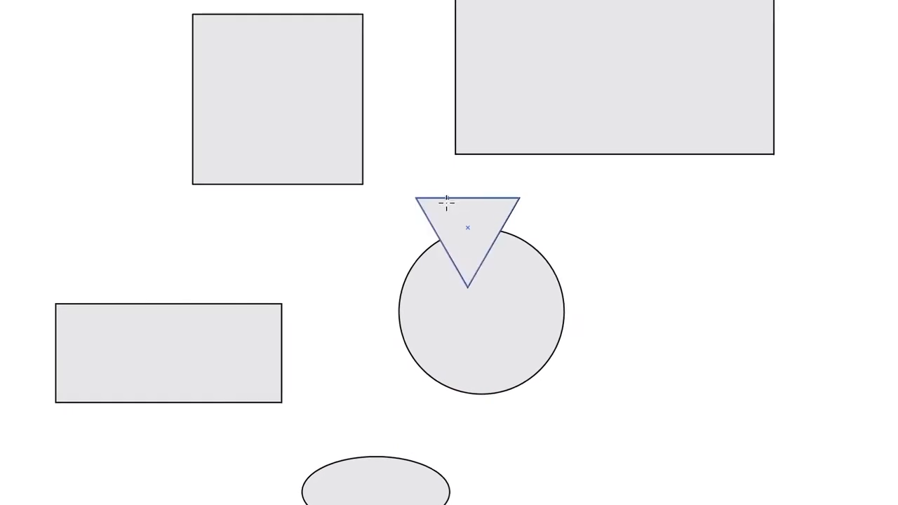
{"action": "left_click", "coordinate": [556, 306]}
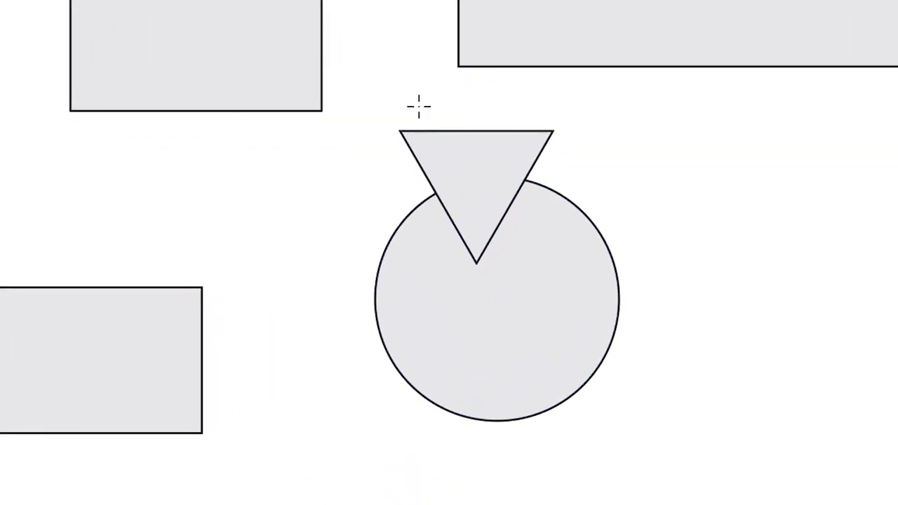
{"action": "left_click_drag", "start_coordinate": [303, 151], "coordinate": [690, 405]}
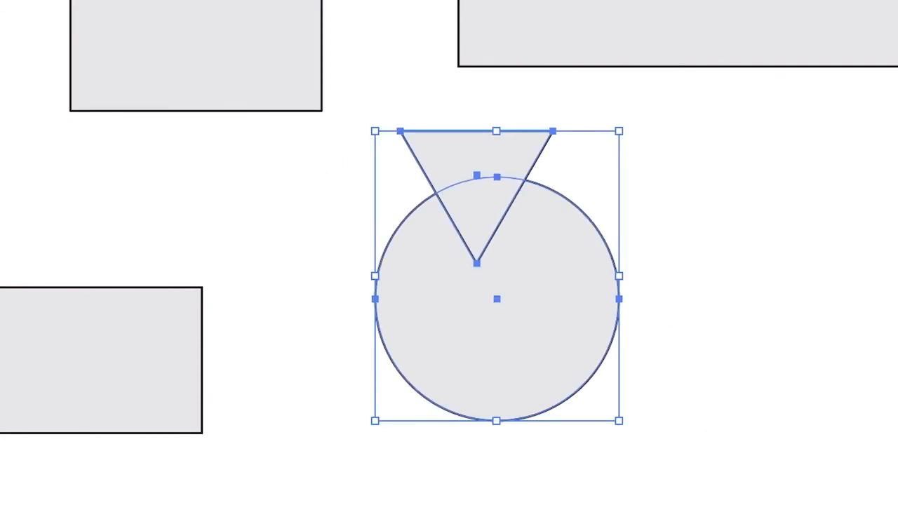
{"action": "mouse_move", "coordinate": [442, 112]}
{"action": "left_mouse_down"}
{"action": "mouse_move", "coordinate": [443, 144]}
{"action": "mouse_move", "coordinate": [501, 127]}
{"action": "mouse_move", "coordinate": [511, 150]}
{"action": "mouse_move", "coordinate": [541, 113]}
{"action": "left_mouse_up"}
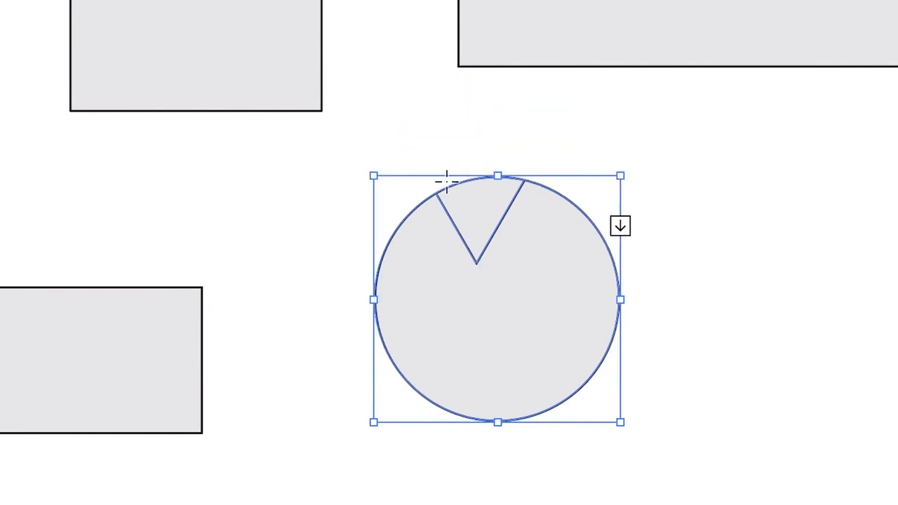
{"action": "mouse_move", "coordinate": [453, 162]}
{"action": "left_mouse_down"}
{"action": "mouse_move", "coordinate": [514, 179]}
{"action": "mouse_move", "coordinate": [548, 156]}
{"action": "left_mouse_up"}
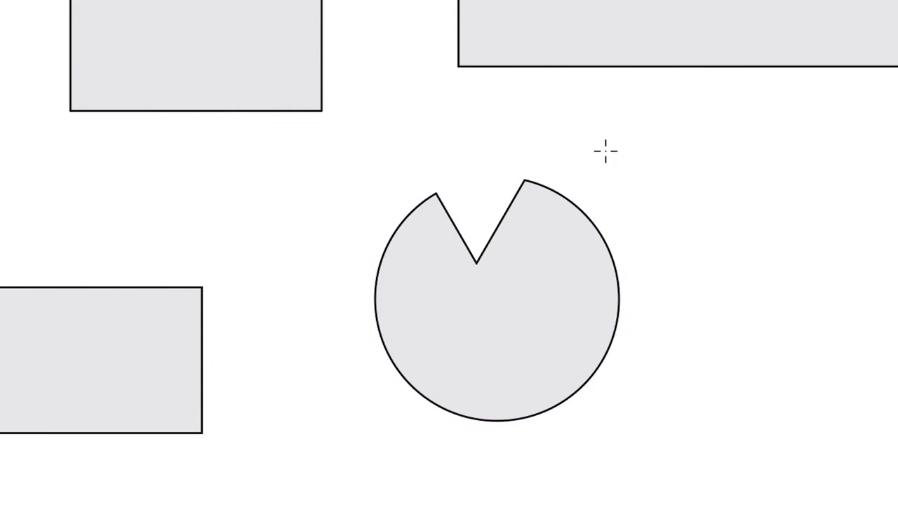